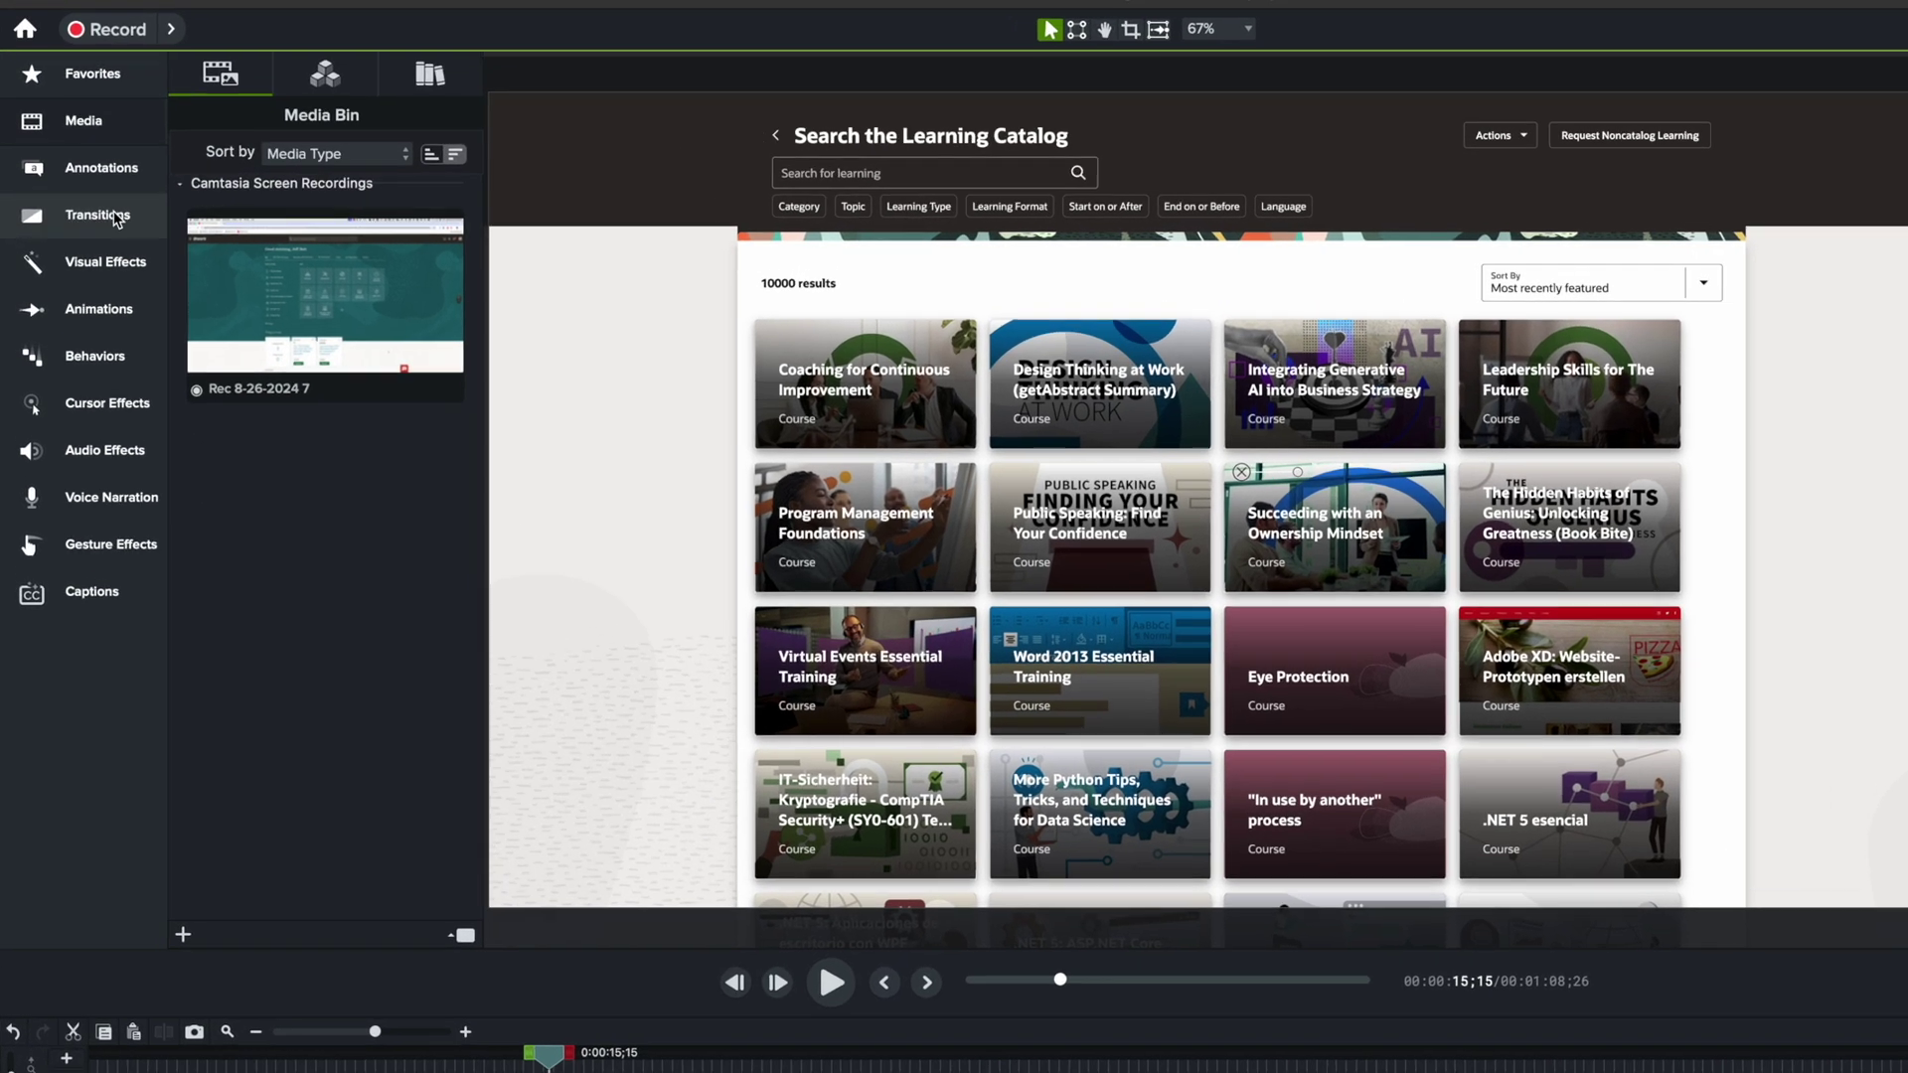
# Browse the Transitions library to the Color row and drop Color Wipe between the two Track 1 clips.
pyautogui.click(83, 221)
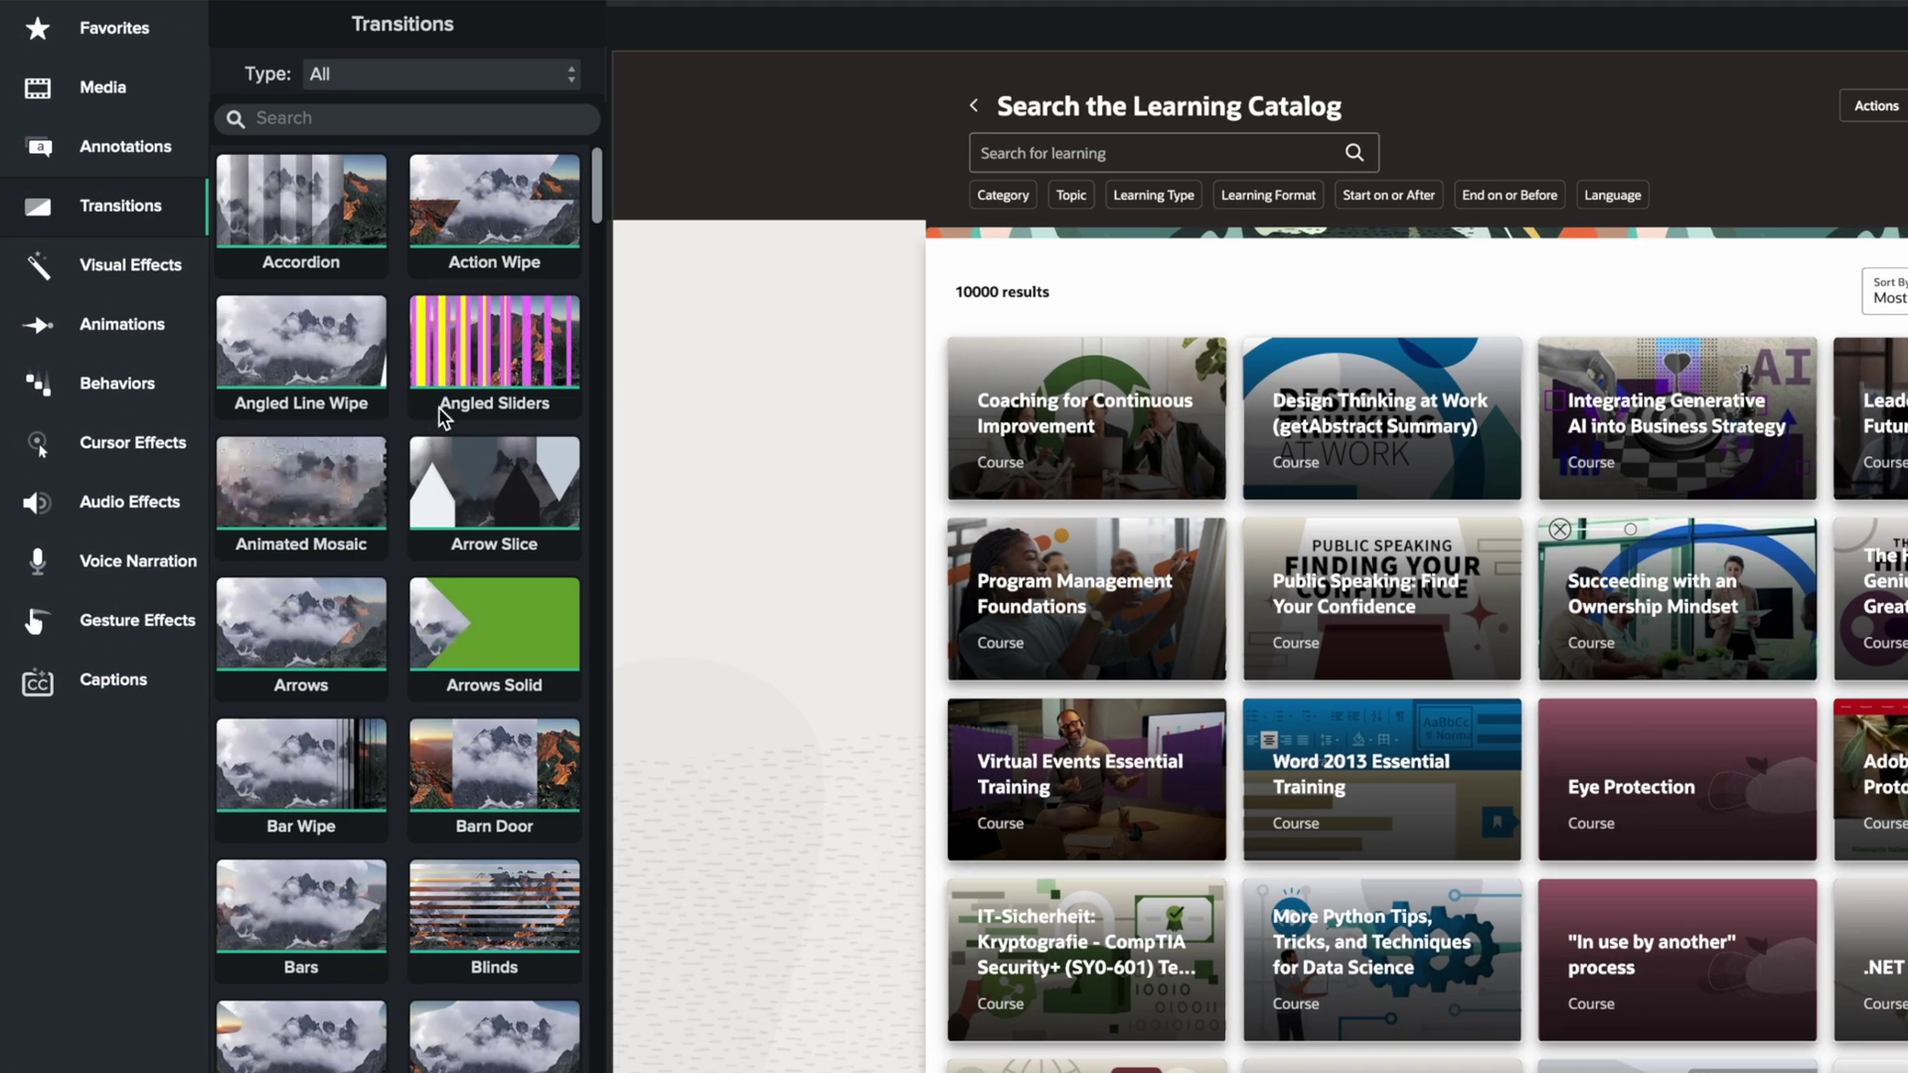
pyautogui.scroll(-1, 444, 417)
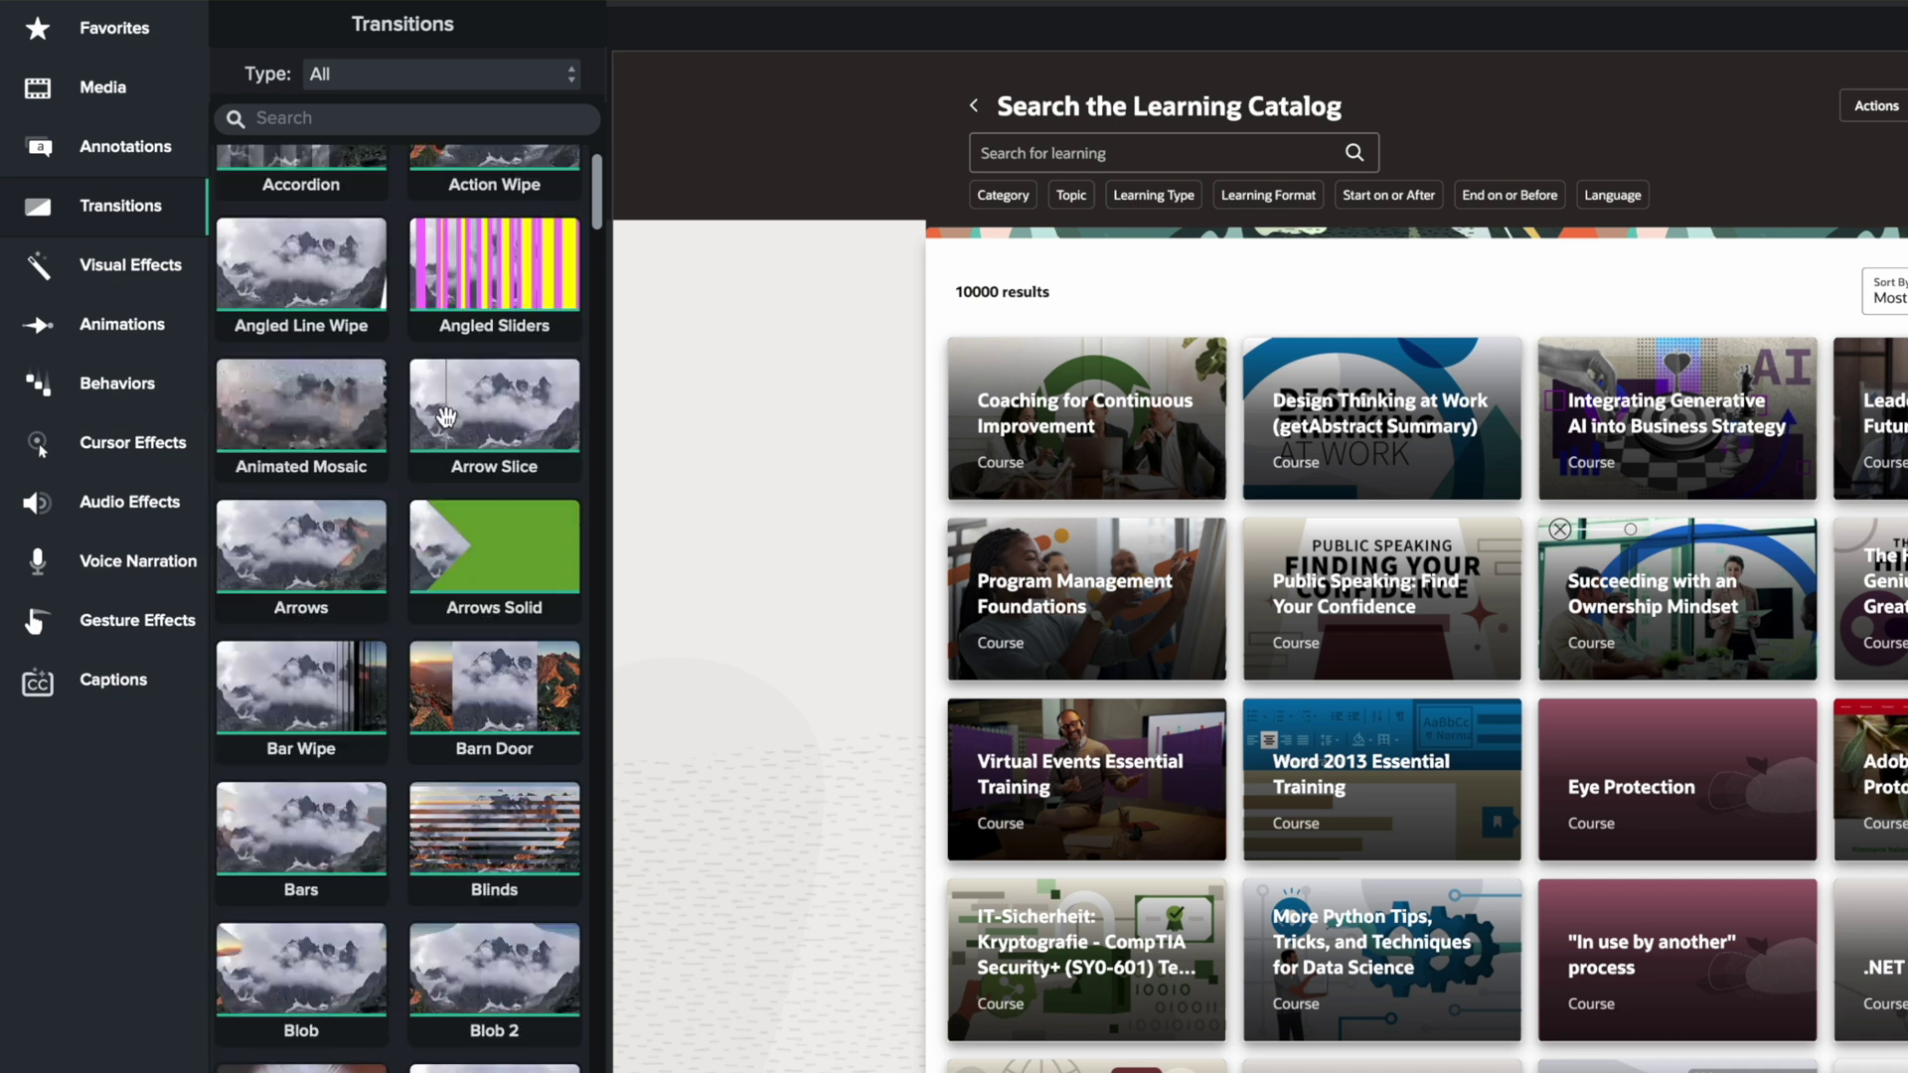
pyautogui.scroll(-5, 445, 417)
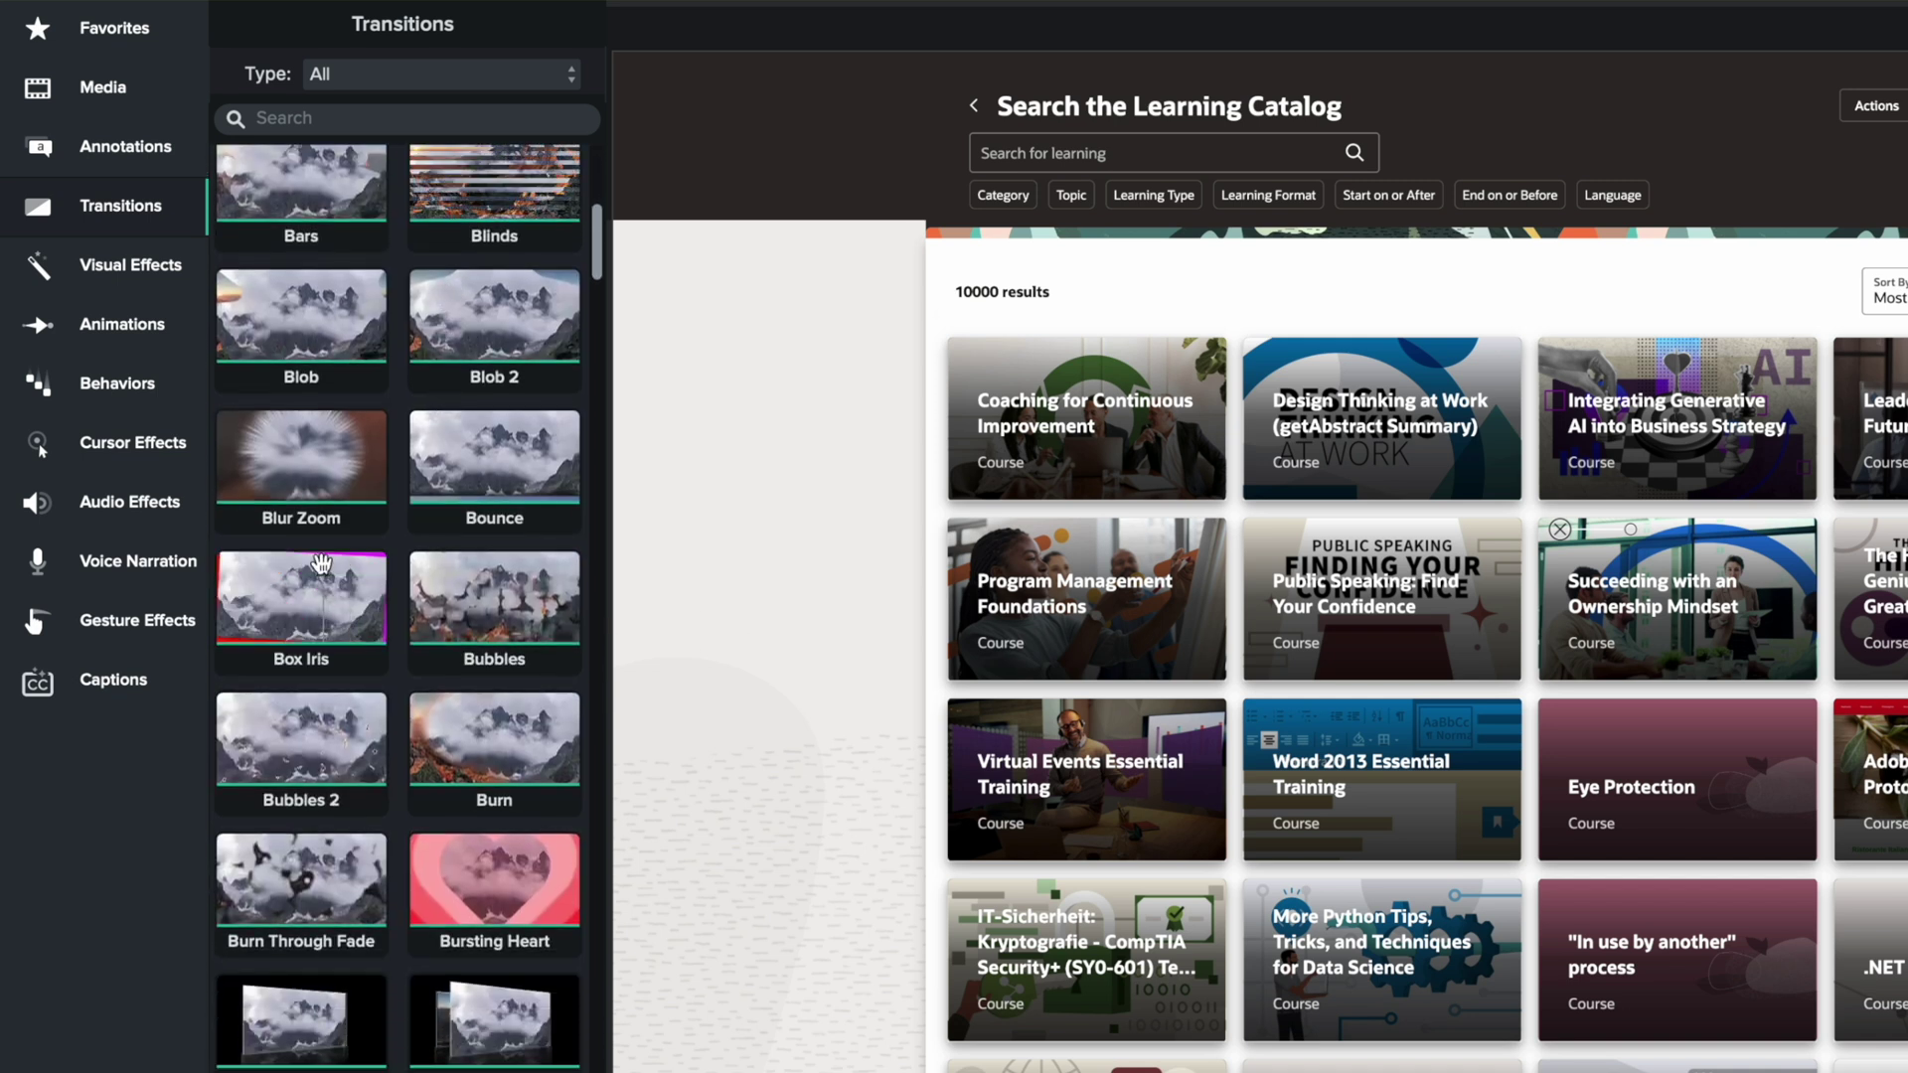
pyautogui.scroll(-4, 425, 622)
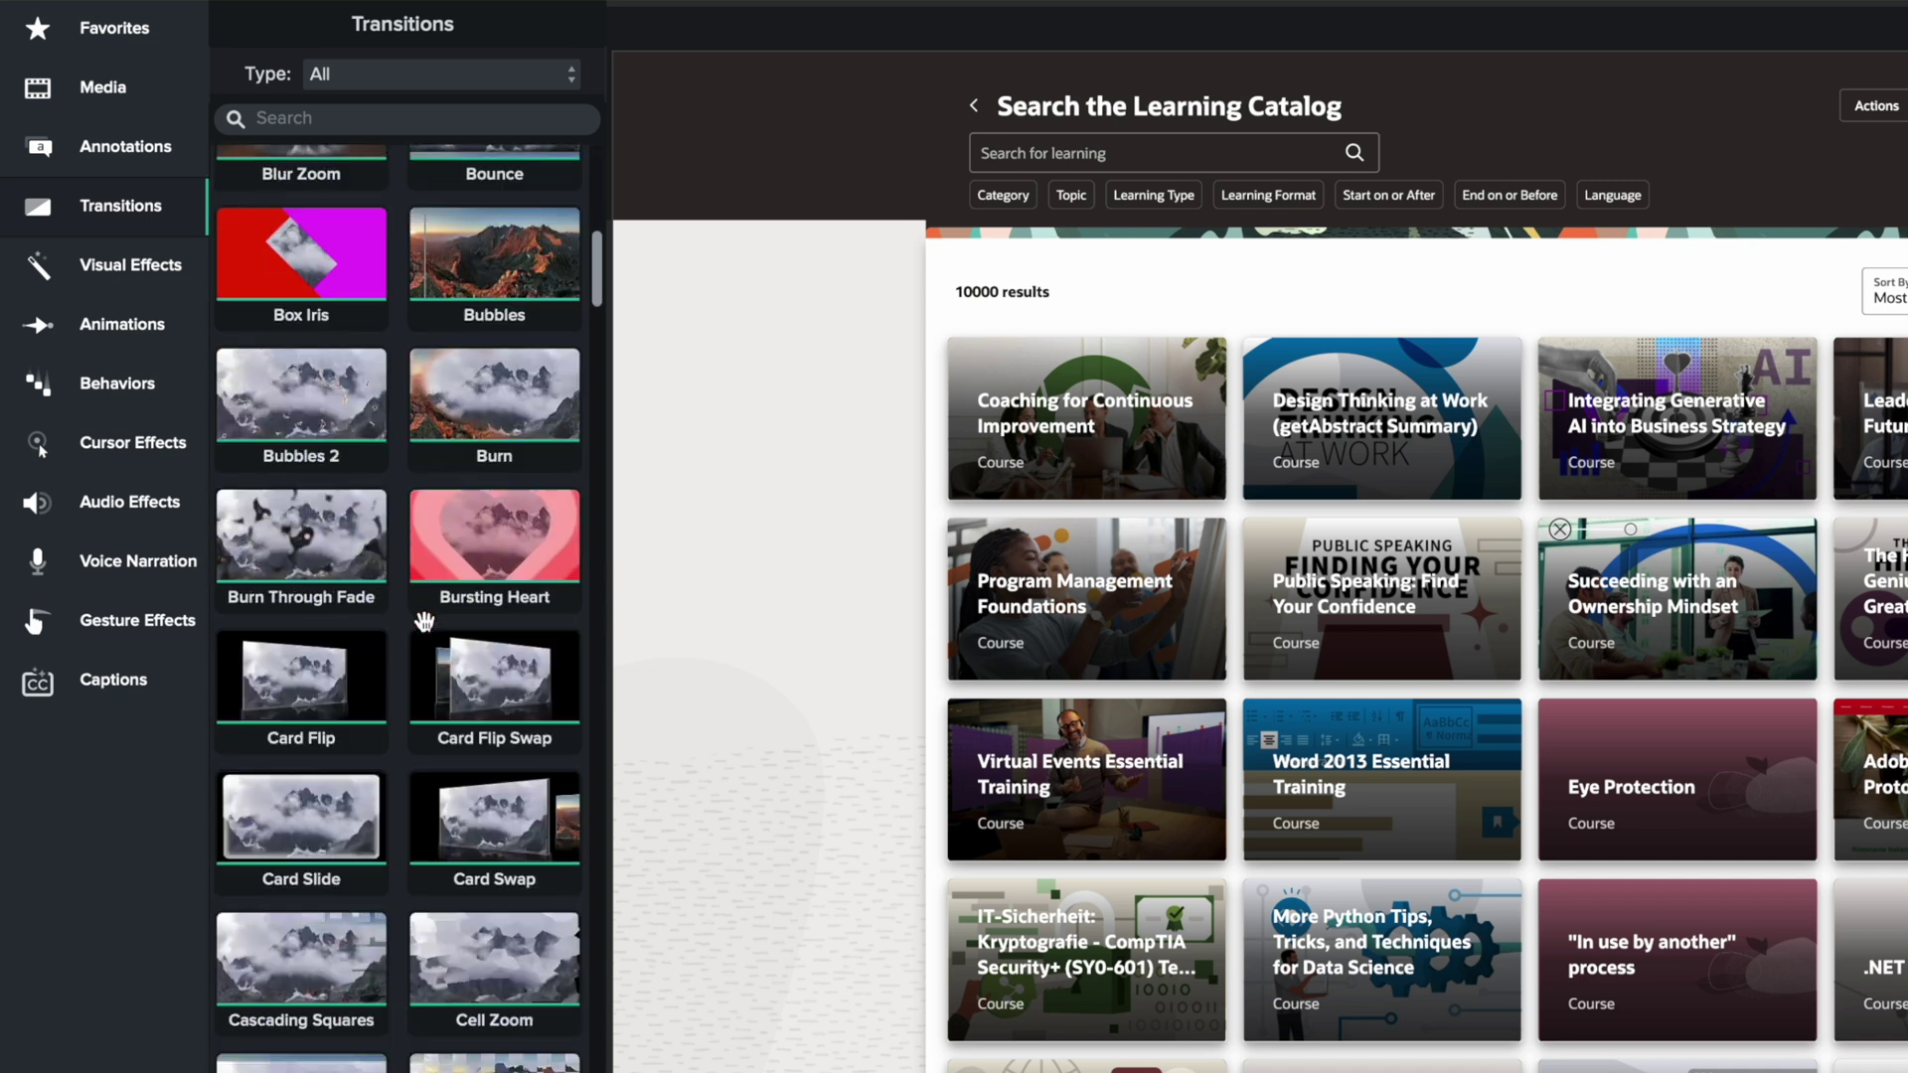
pyautogui.scroll(-8, 424, 621)
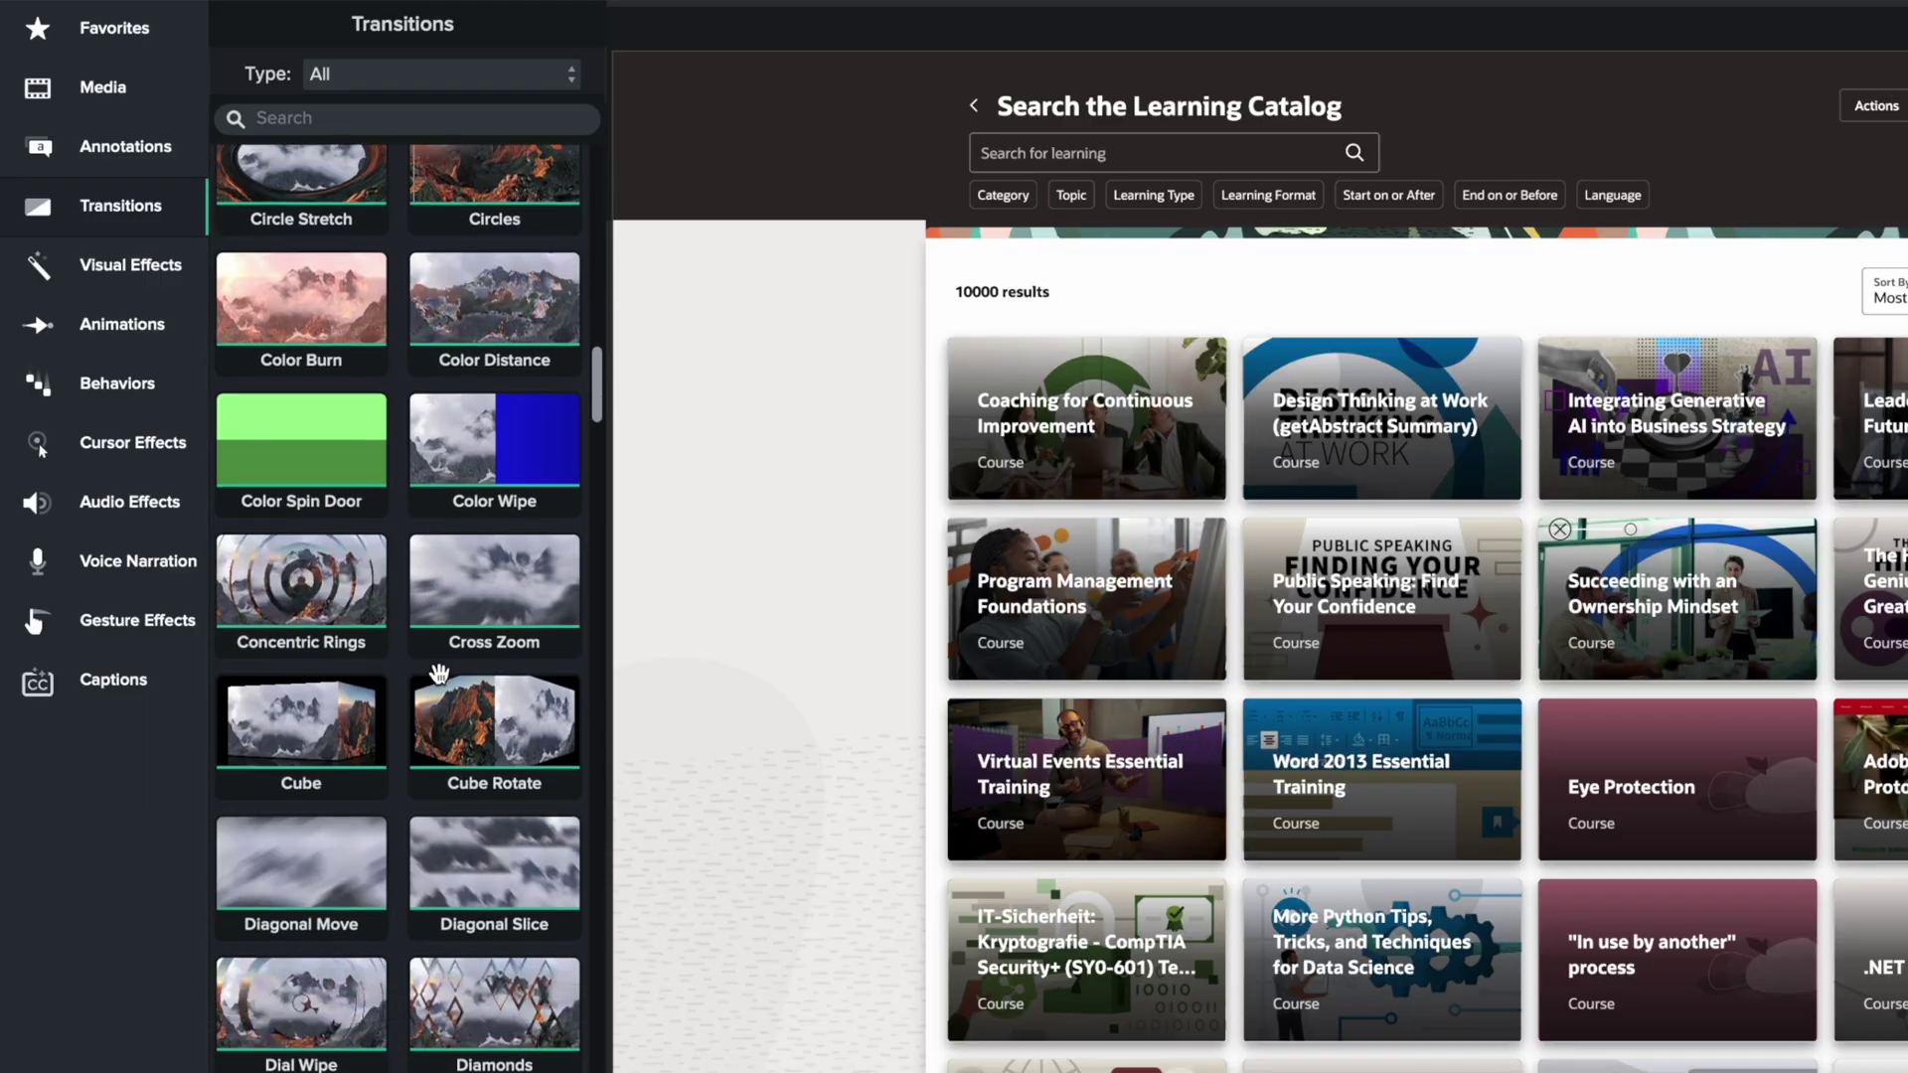
pyautogui.scroll(3, 429, 682)
pyautogui.scroll(2, 429, 682)
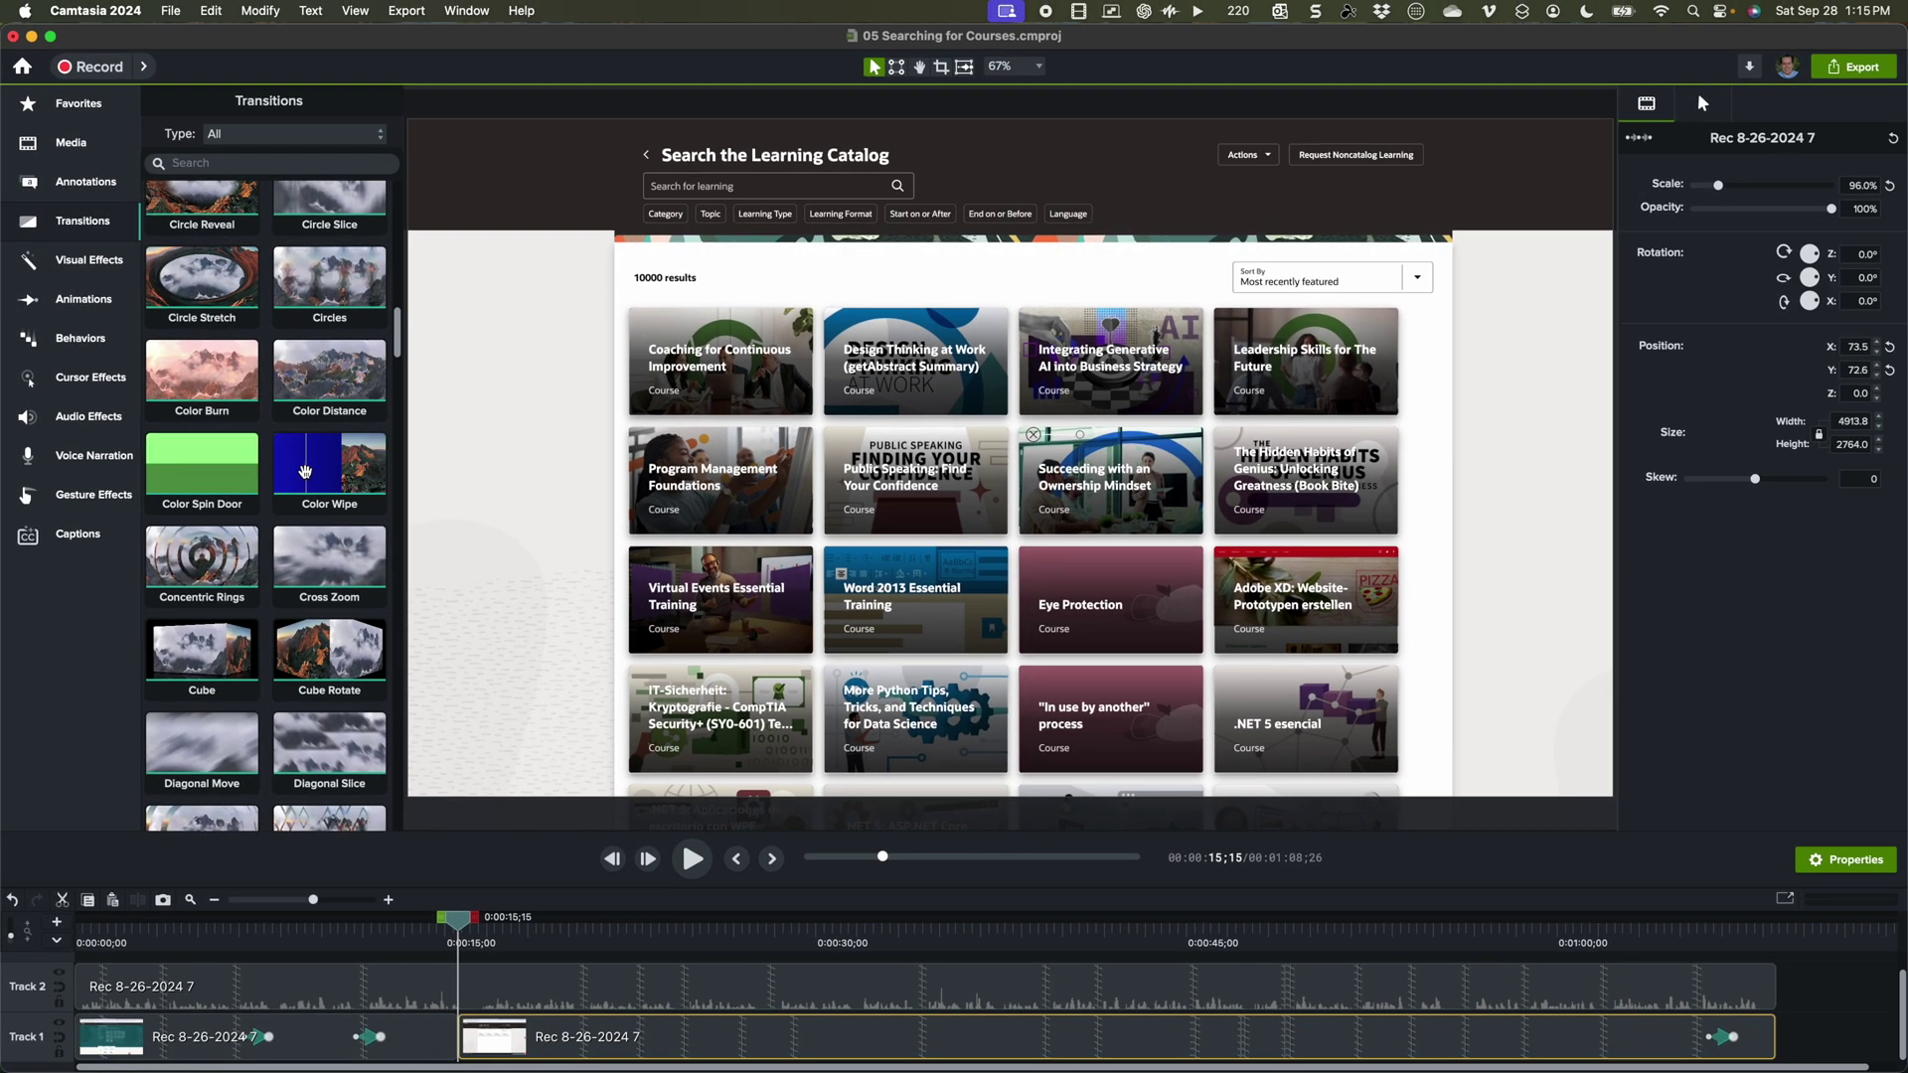
pyautogui.moveTo(354, 480); pyautogui.dragTo(453, 1043)
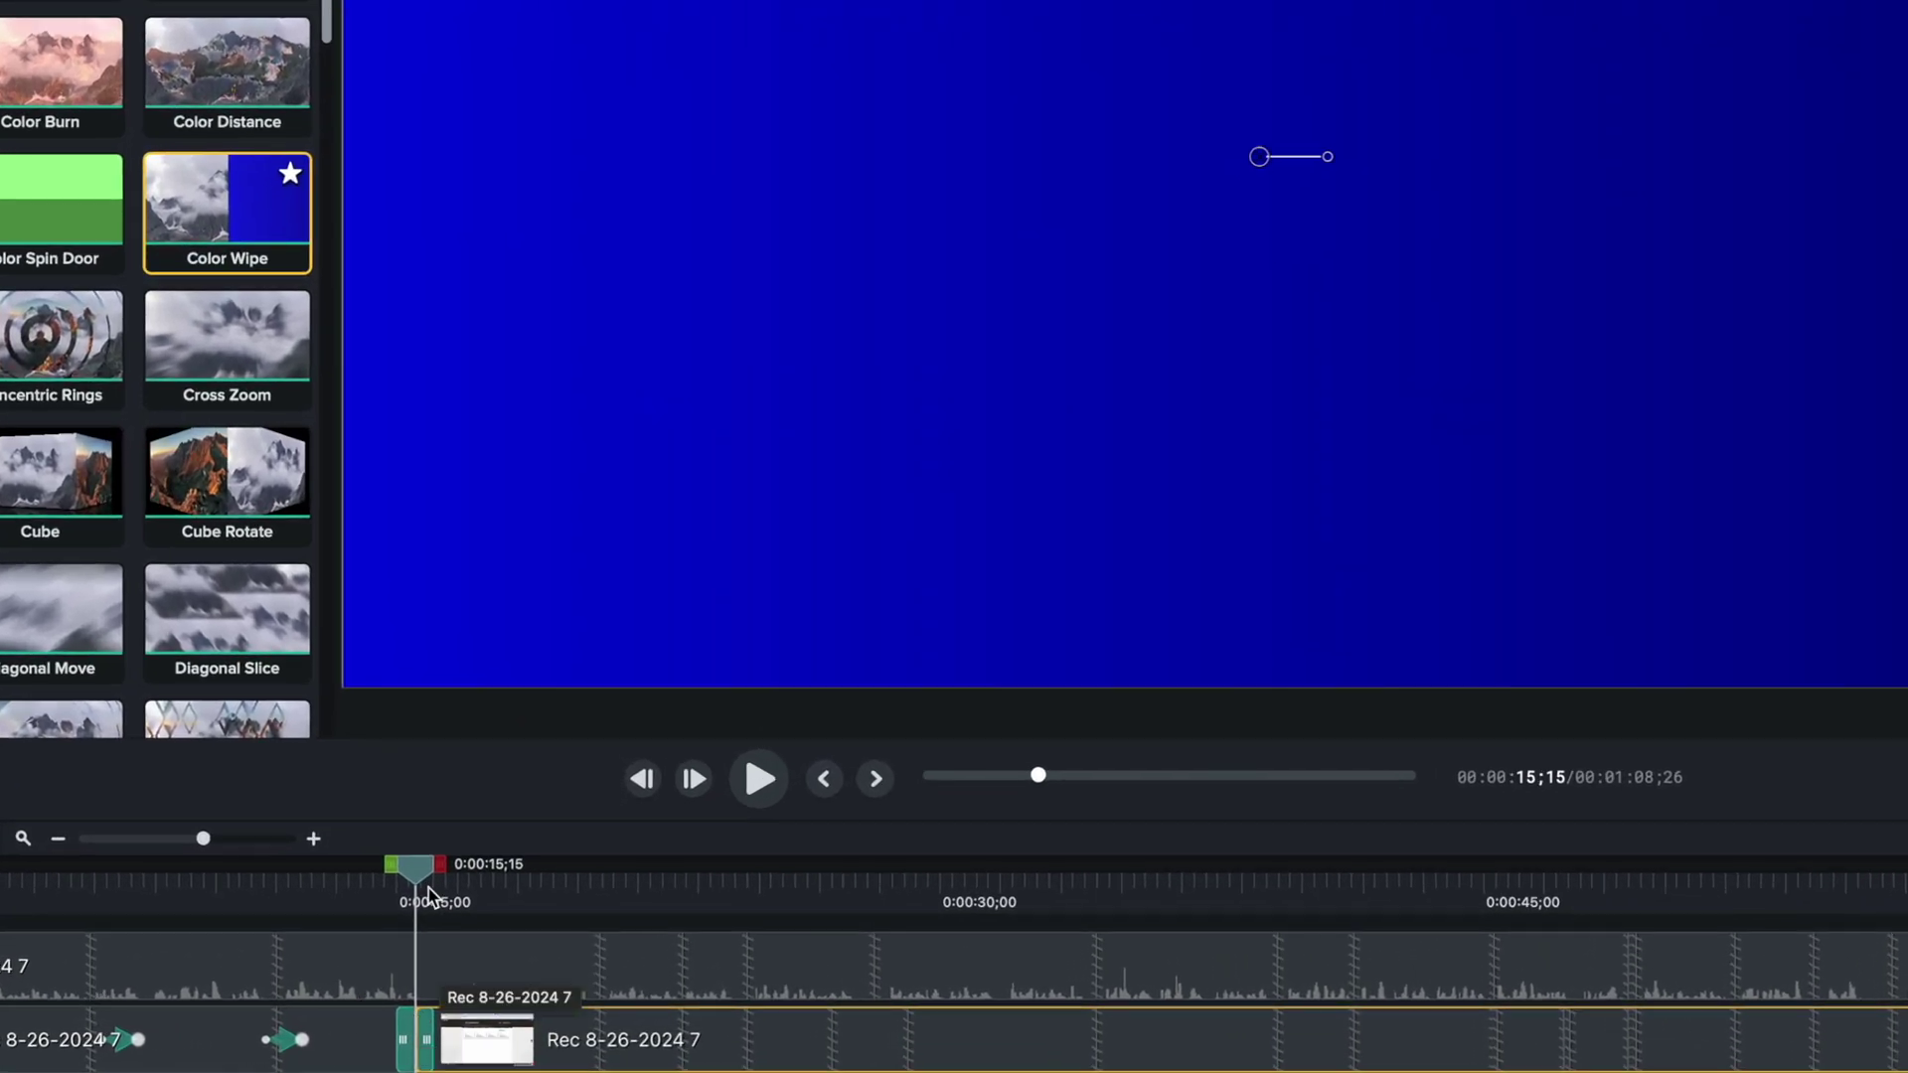
# Scrub the playhead through the Color Wipe cut and select the transition to show its properties.
pyautogui.moveTo(407, 893)
pyautogui.mouseDown()
pyautogui.moveTo(385, 892)
pyautogui.moveTo(433, 890)
pyautogui.mouseUp()
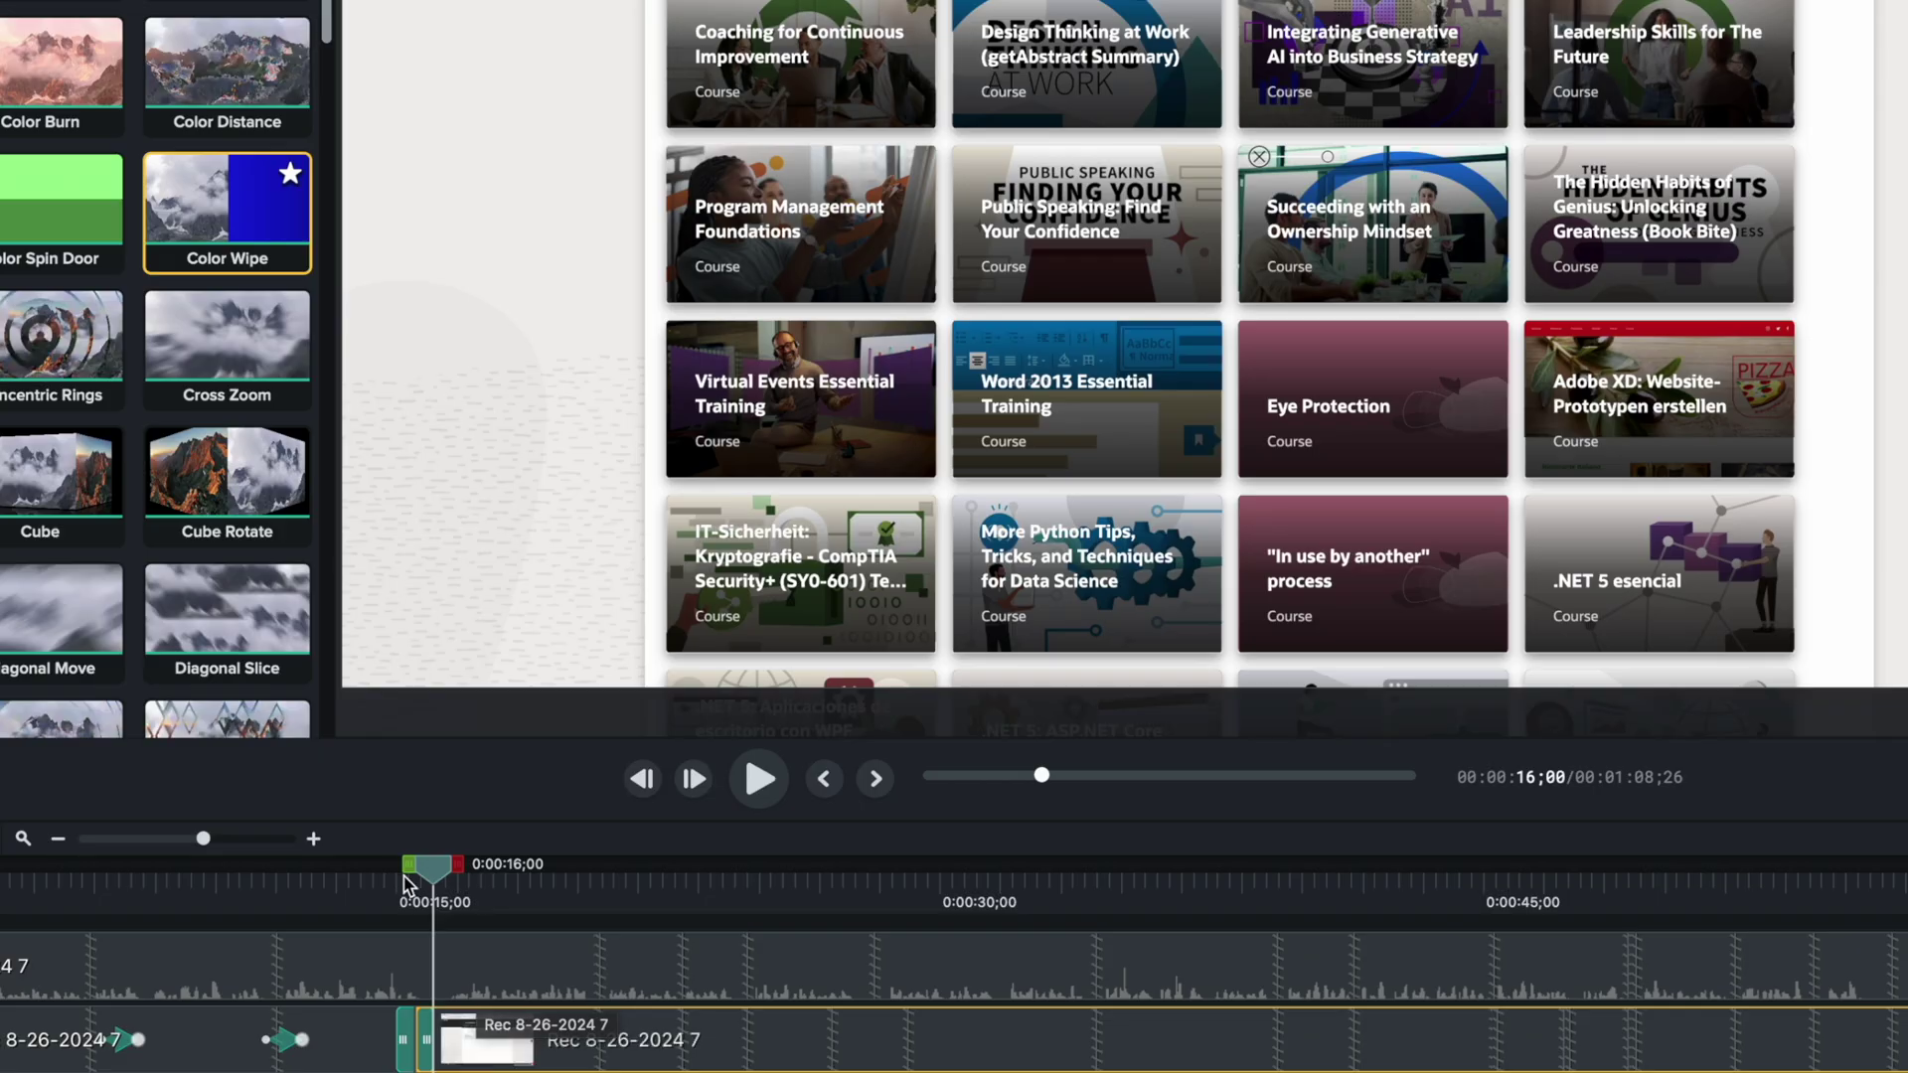
pyautogui.click(421, 883)
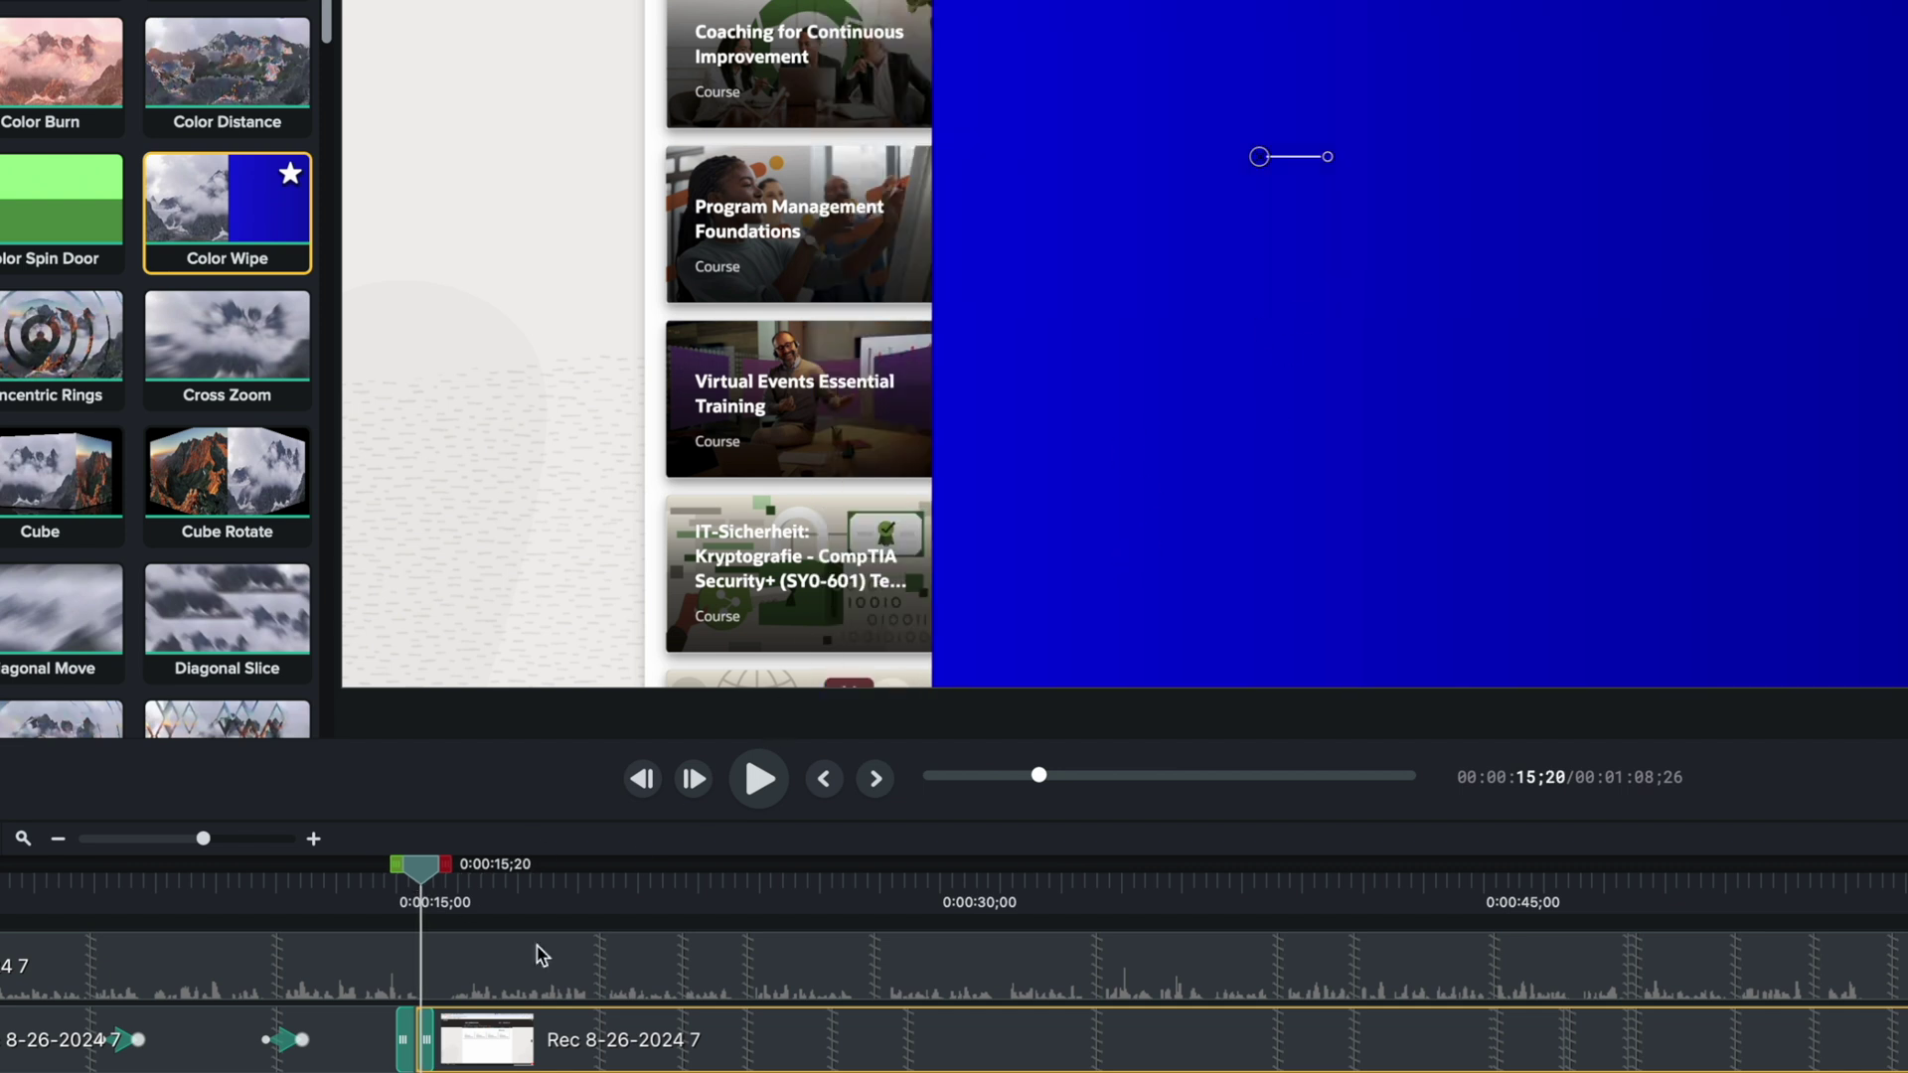
pyautogui.click(427, 1037)
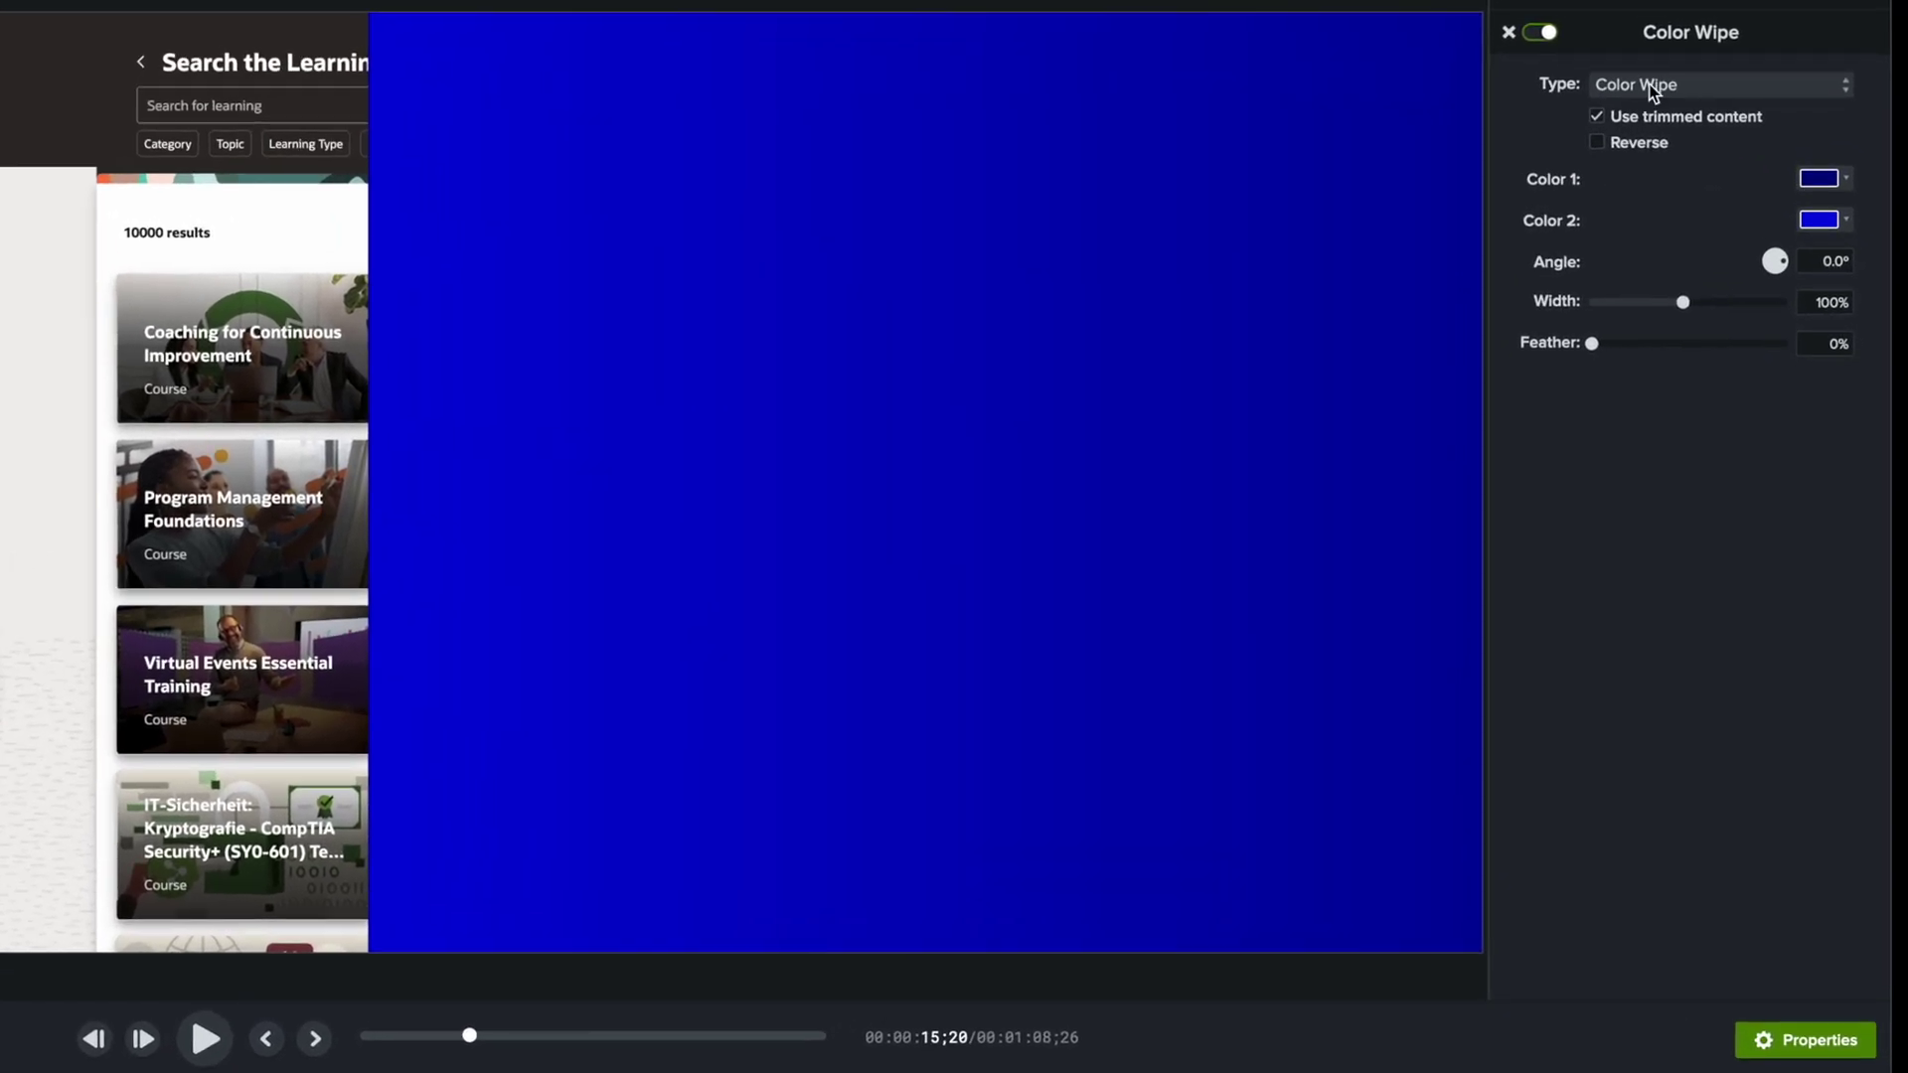
# Keep the Color Wipe type, set Color 1 to light blue and Color 2 to a darker blue.
pyautogui.click(1650, 87)
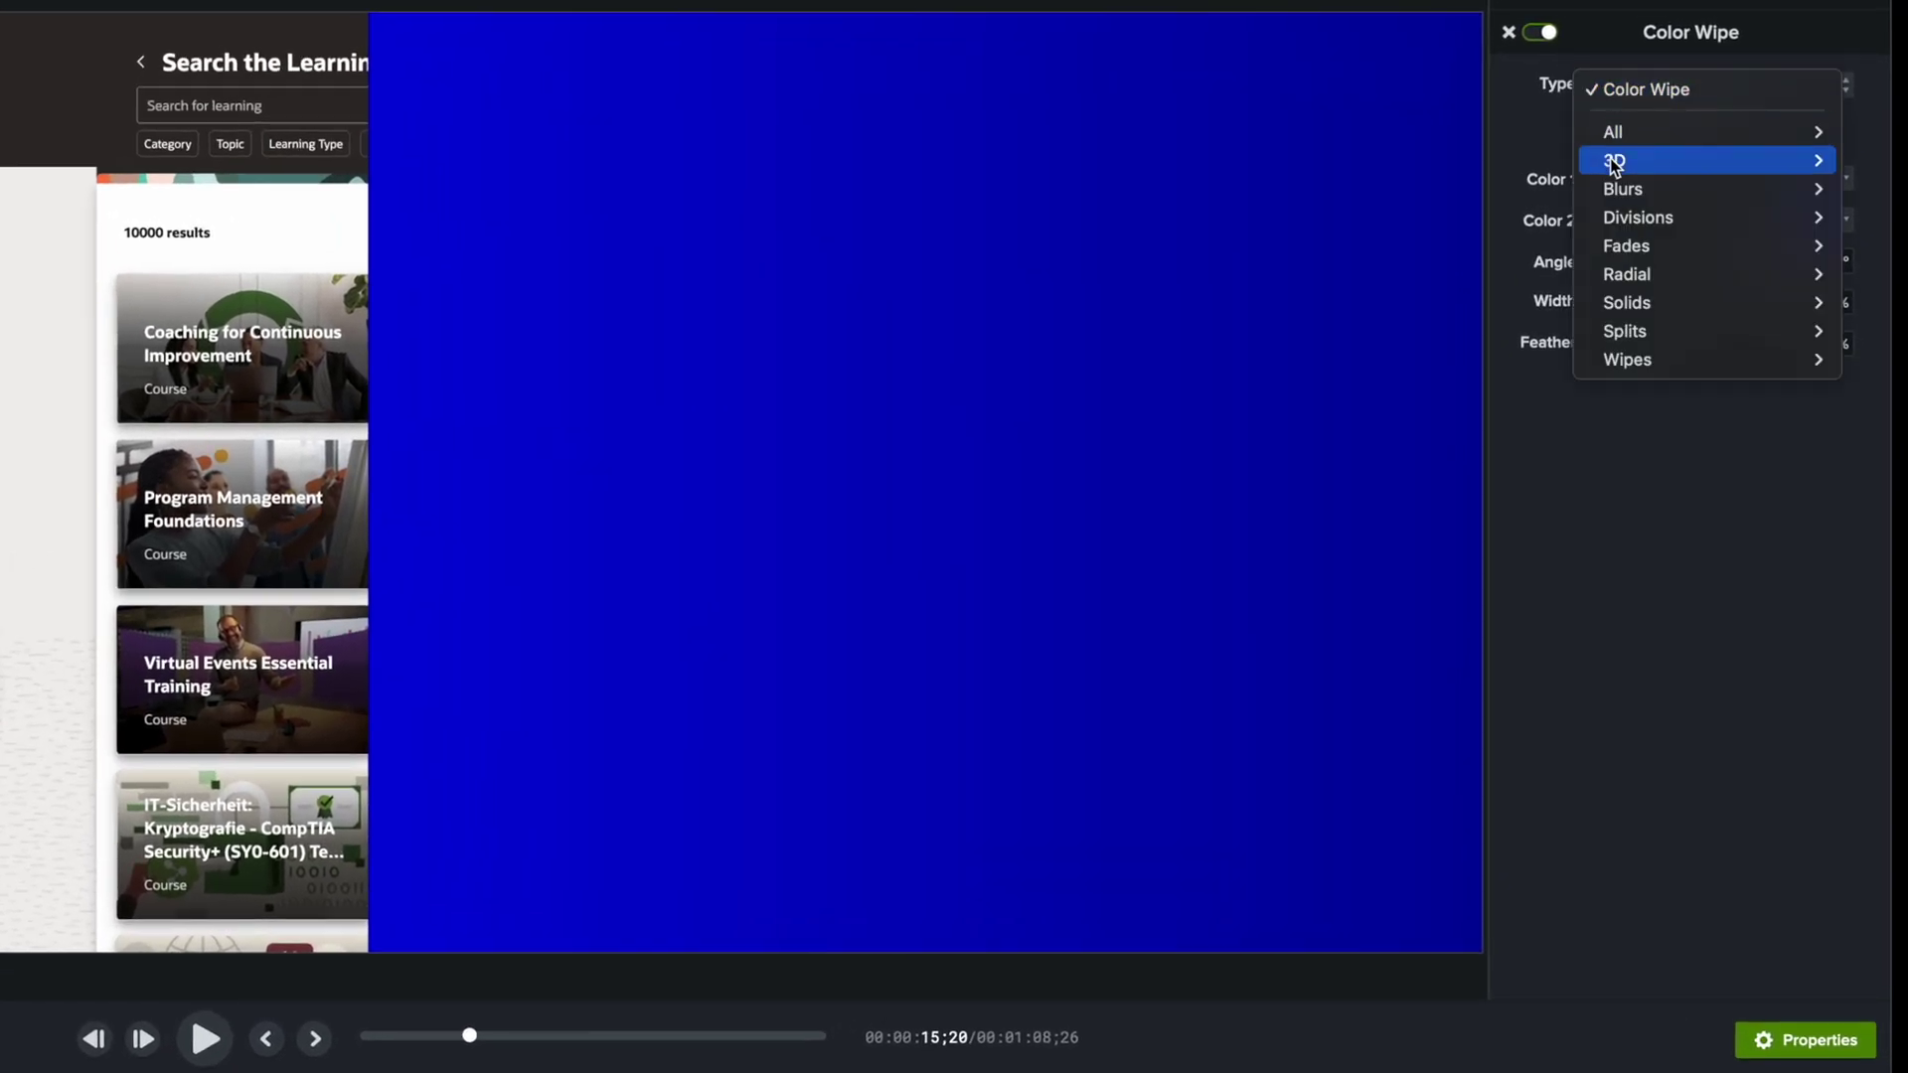
pyautogui.click(1556, 109)
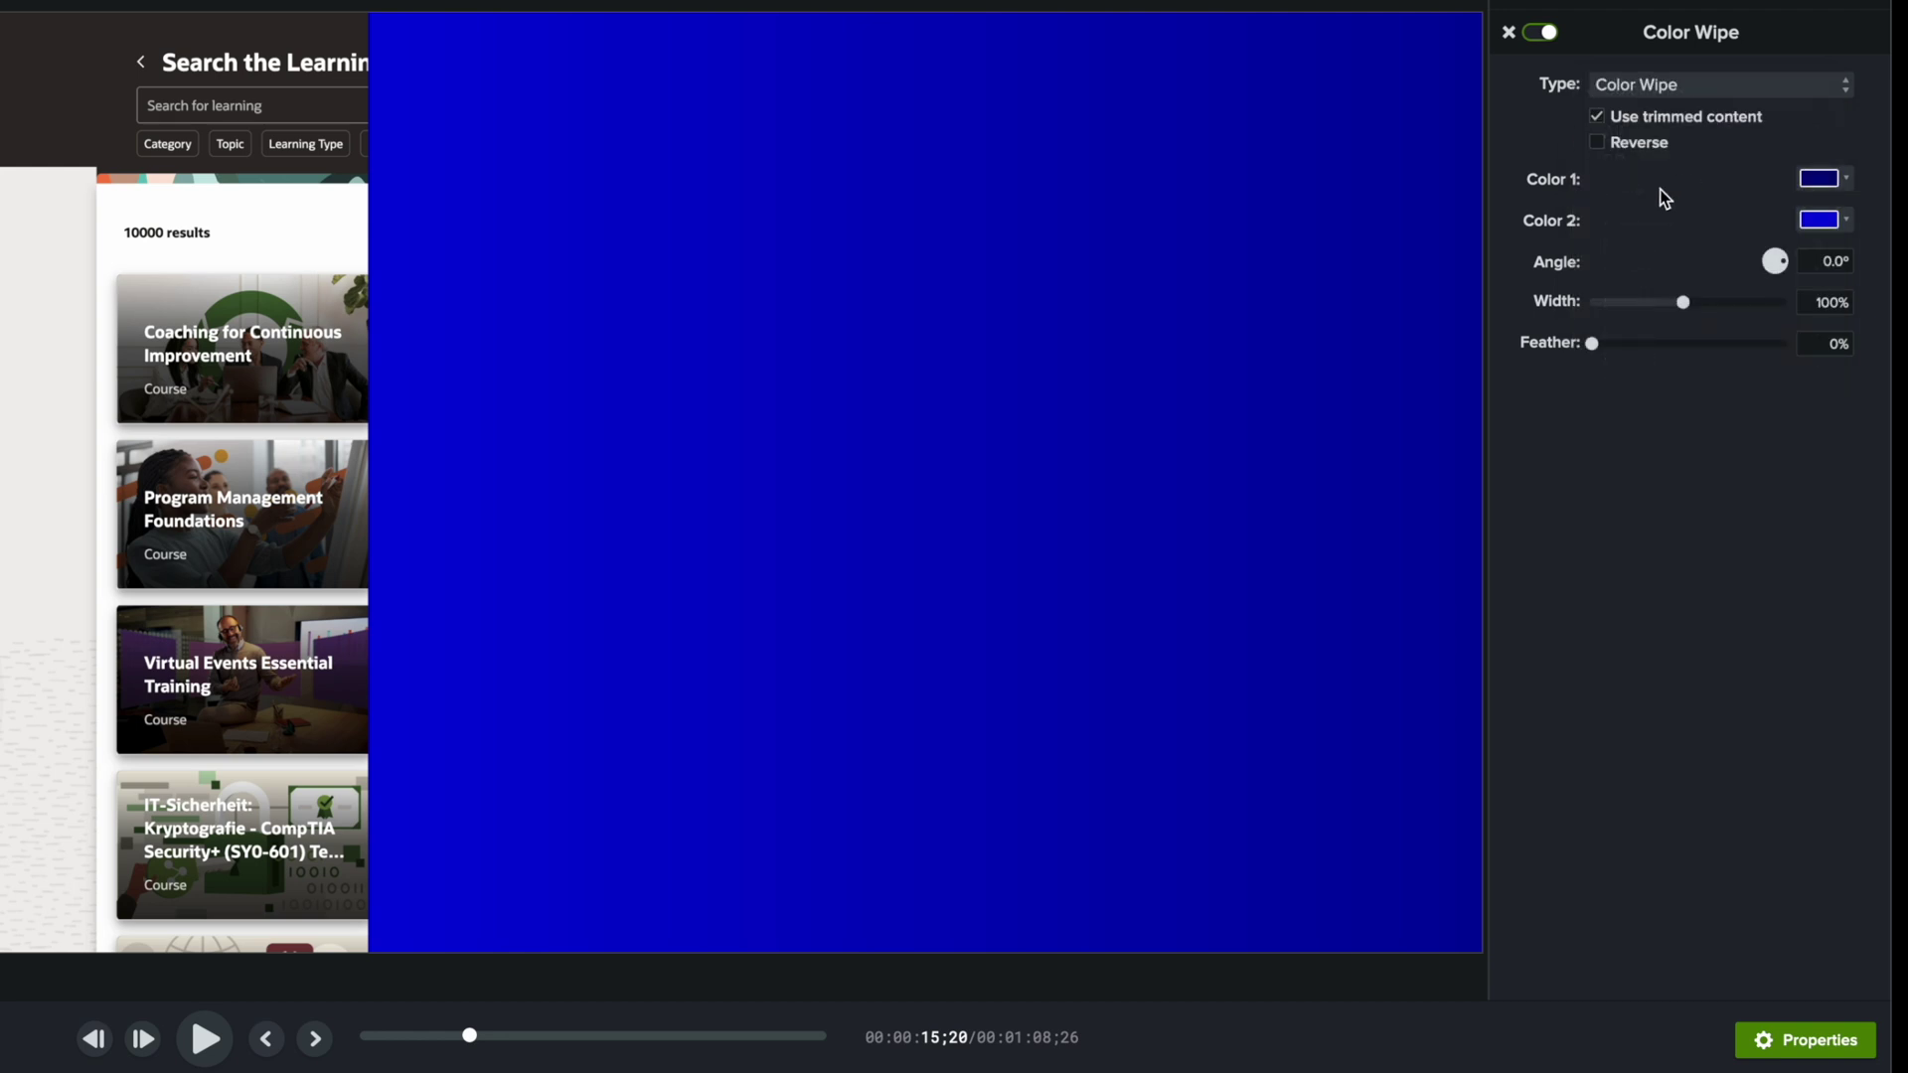
pyautogui.click(1830, 182)
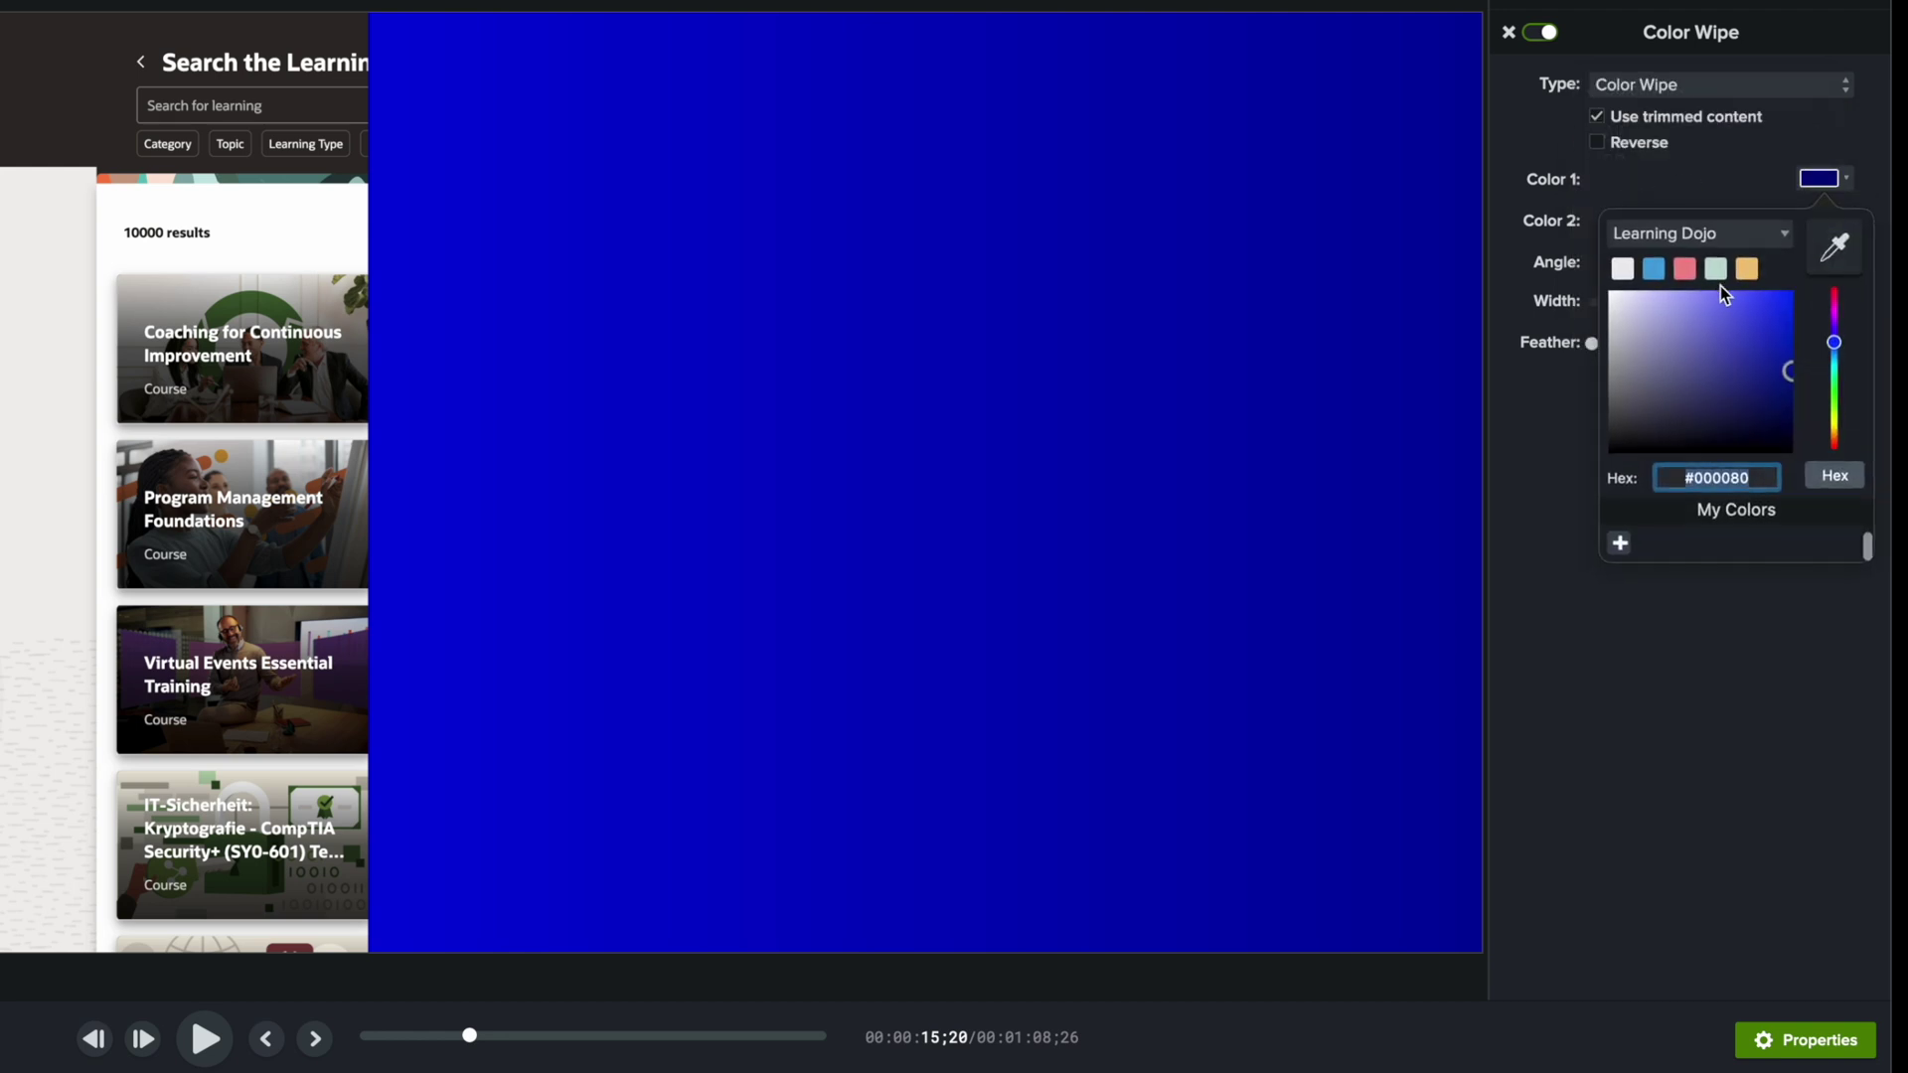
pyautogui.click(1653, 268)
pyautogui.click(1839, 220)
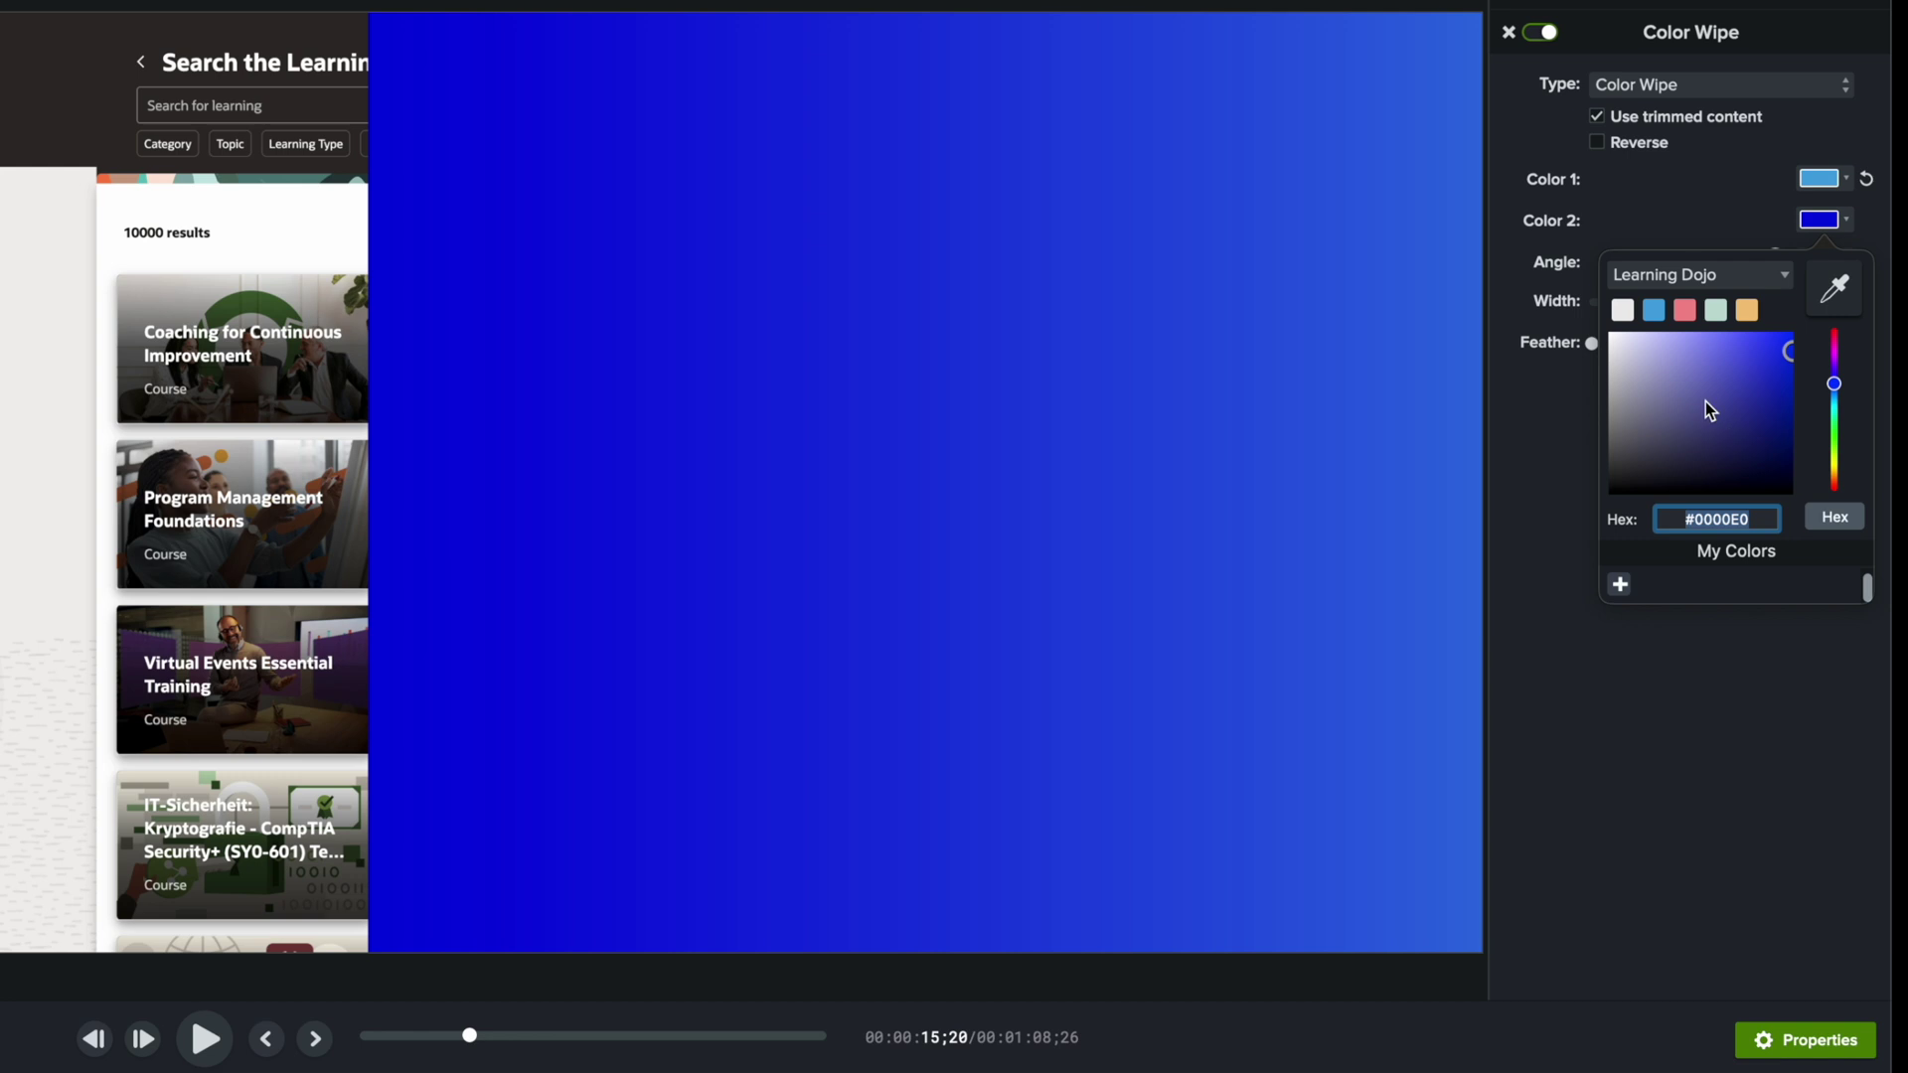
pyautogui.click(1654, 310)
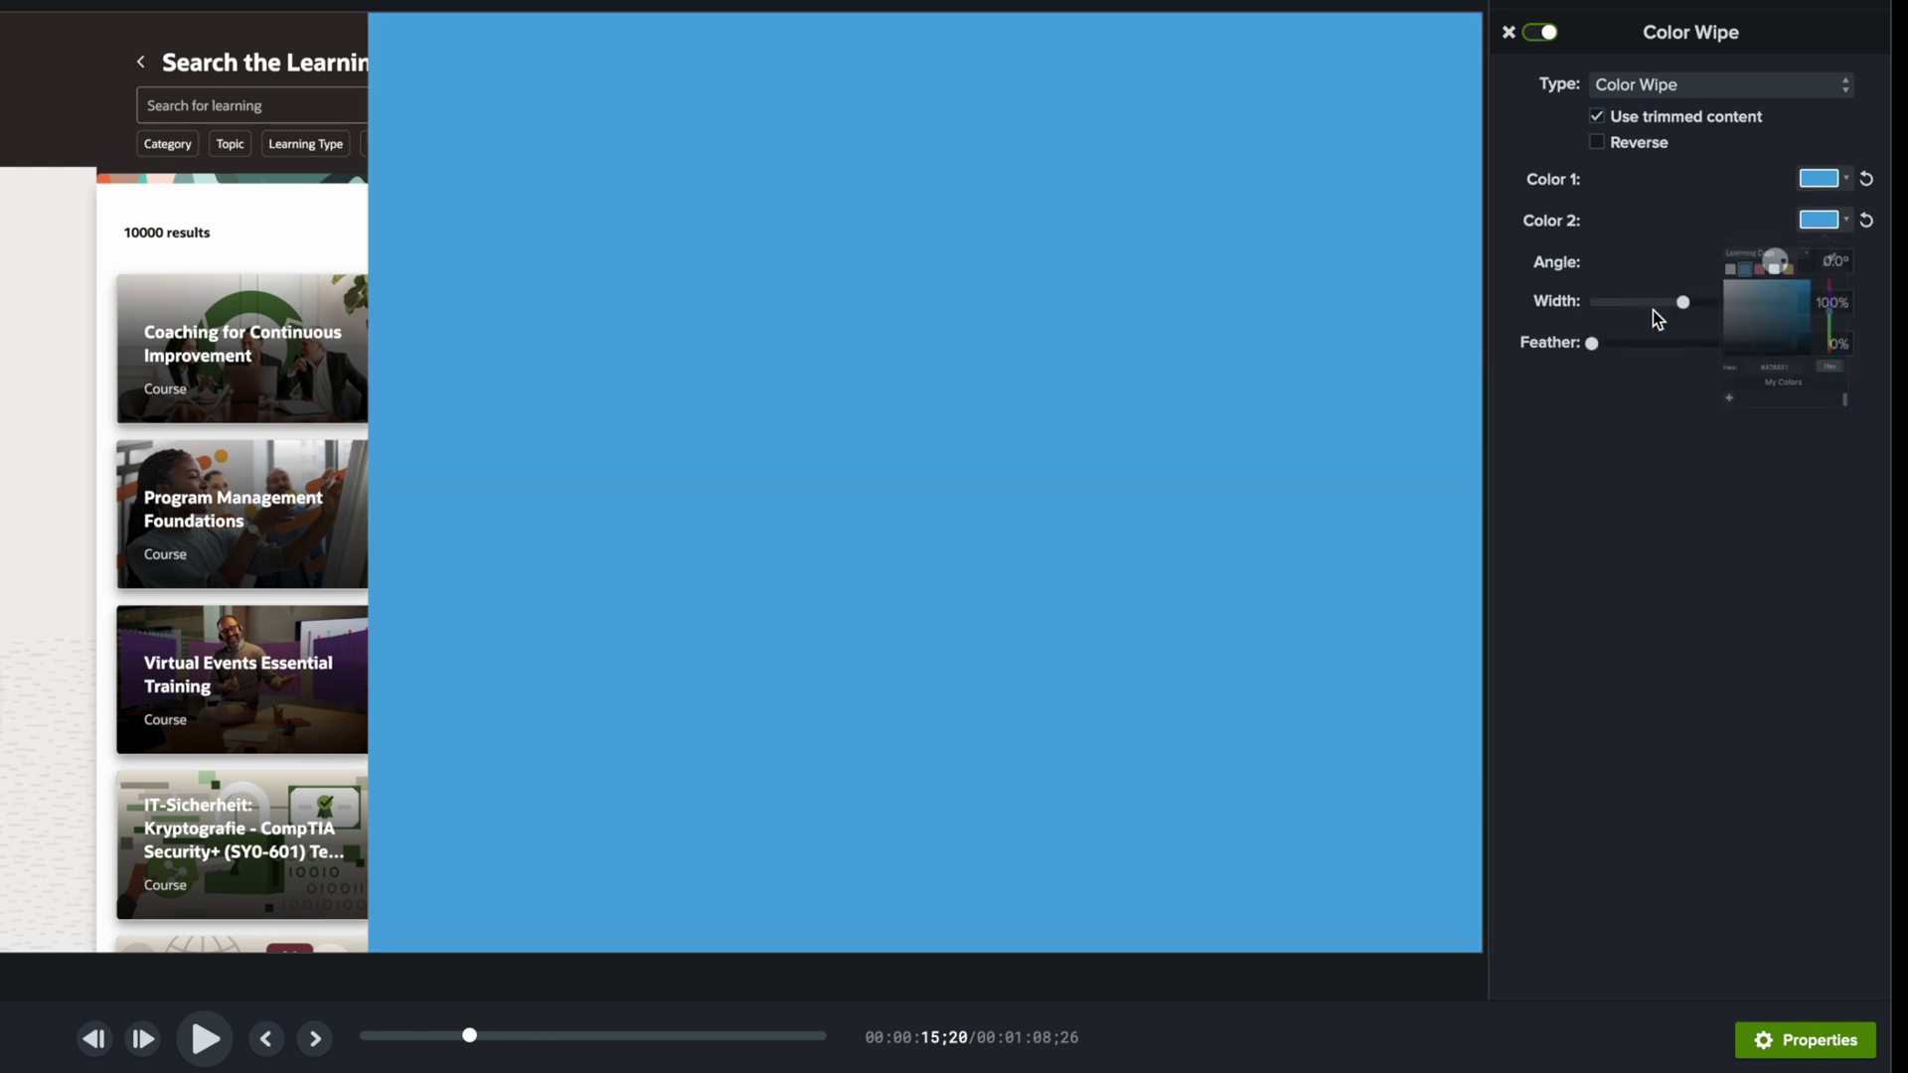
pyautogui.click(1818, 220)
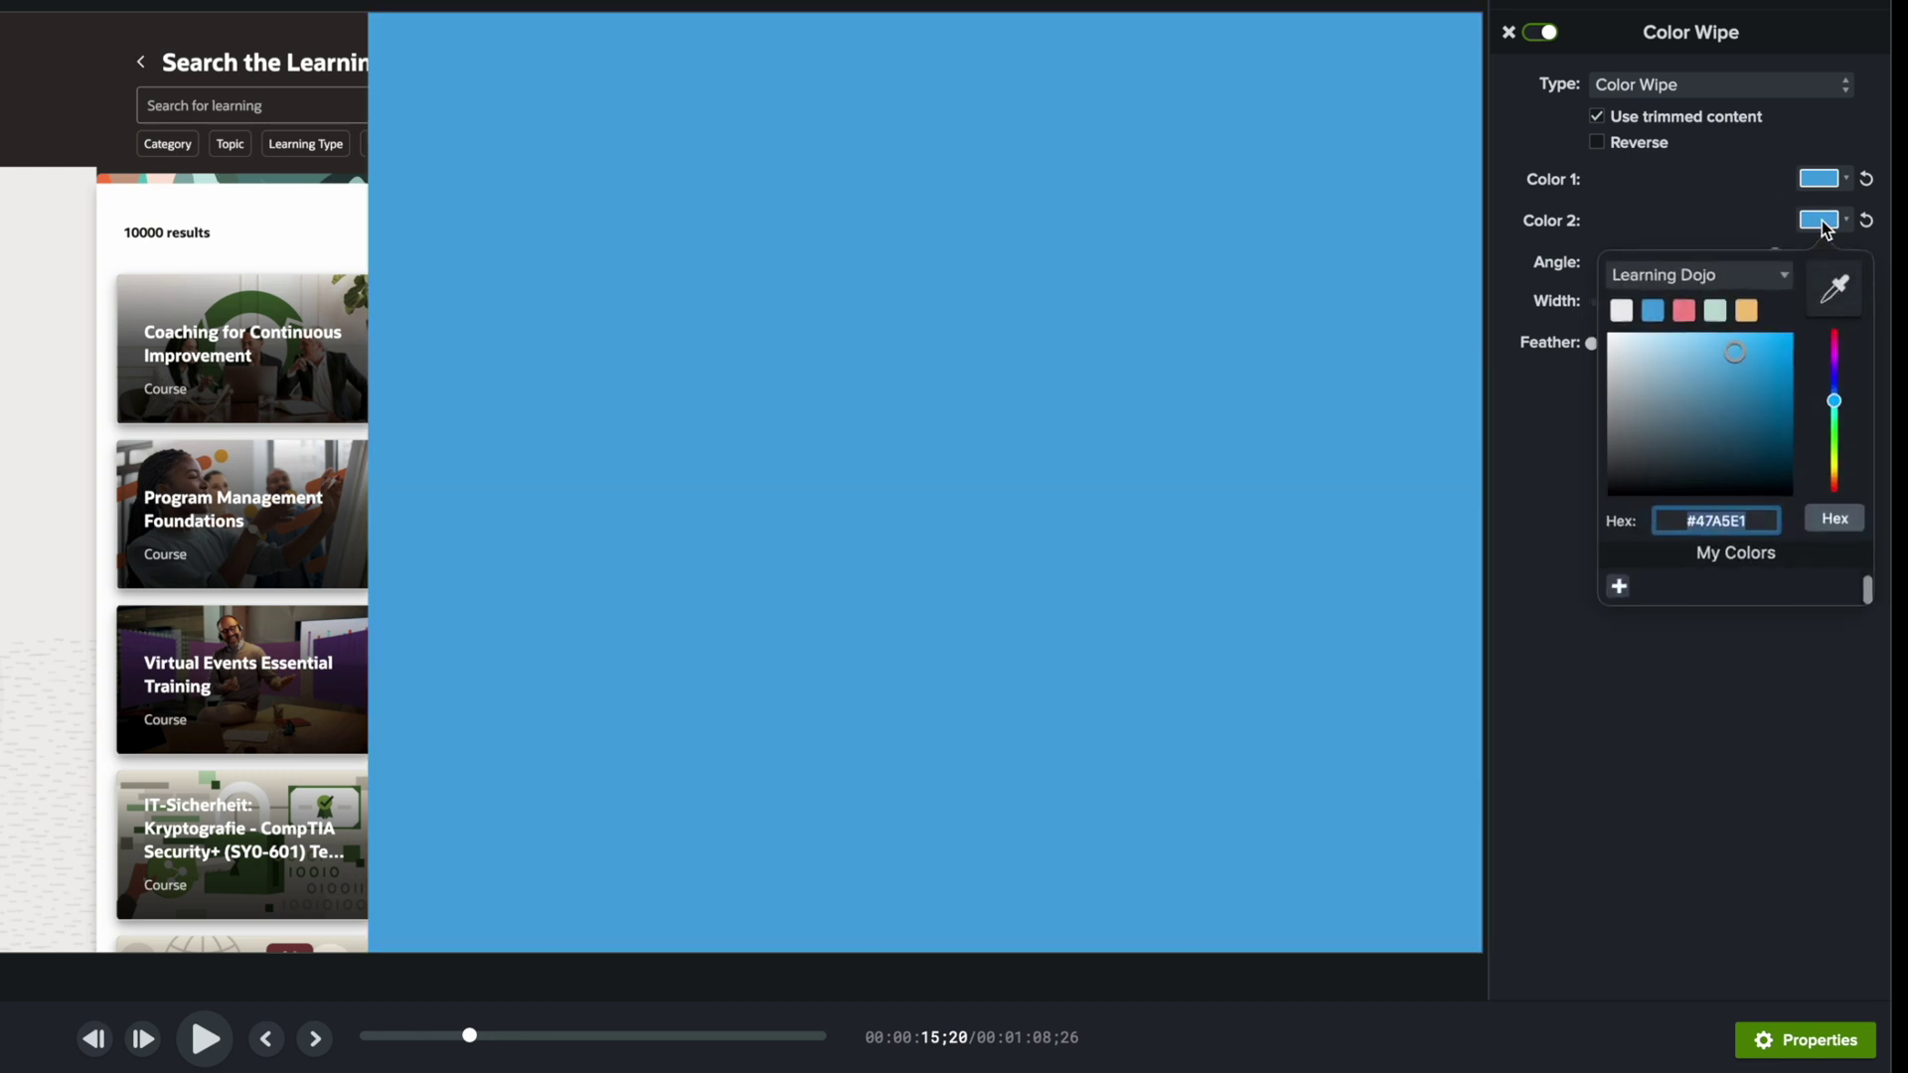
pyautogui.moveTo(1752, 361); pyautogui.dragTo(1749, 396)
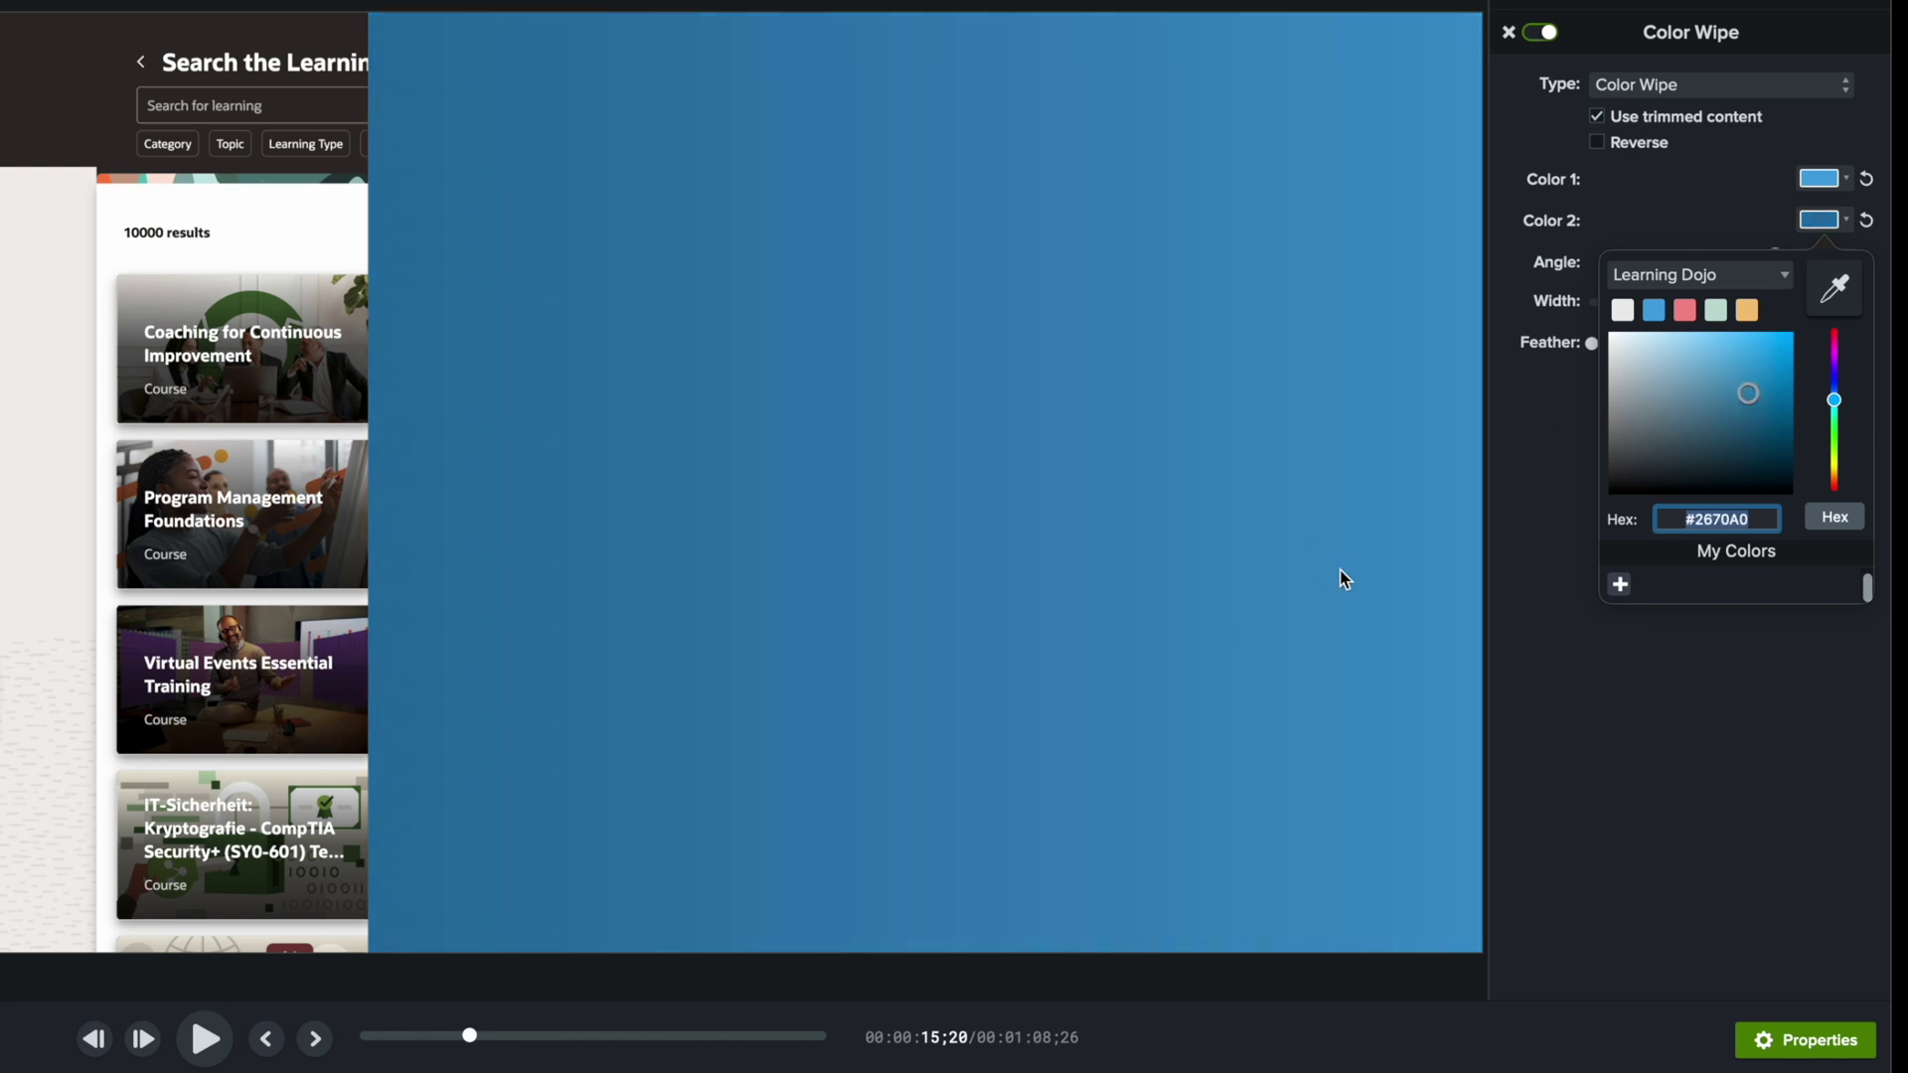
pyautogui.click(1785, 918)
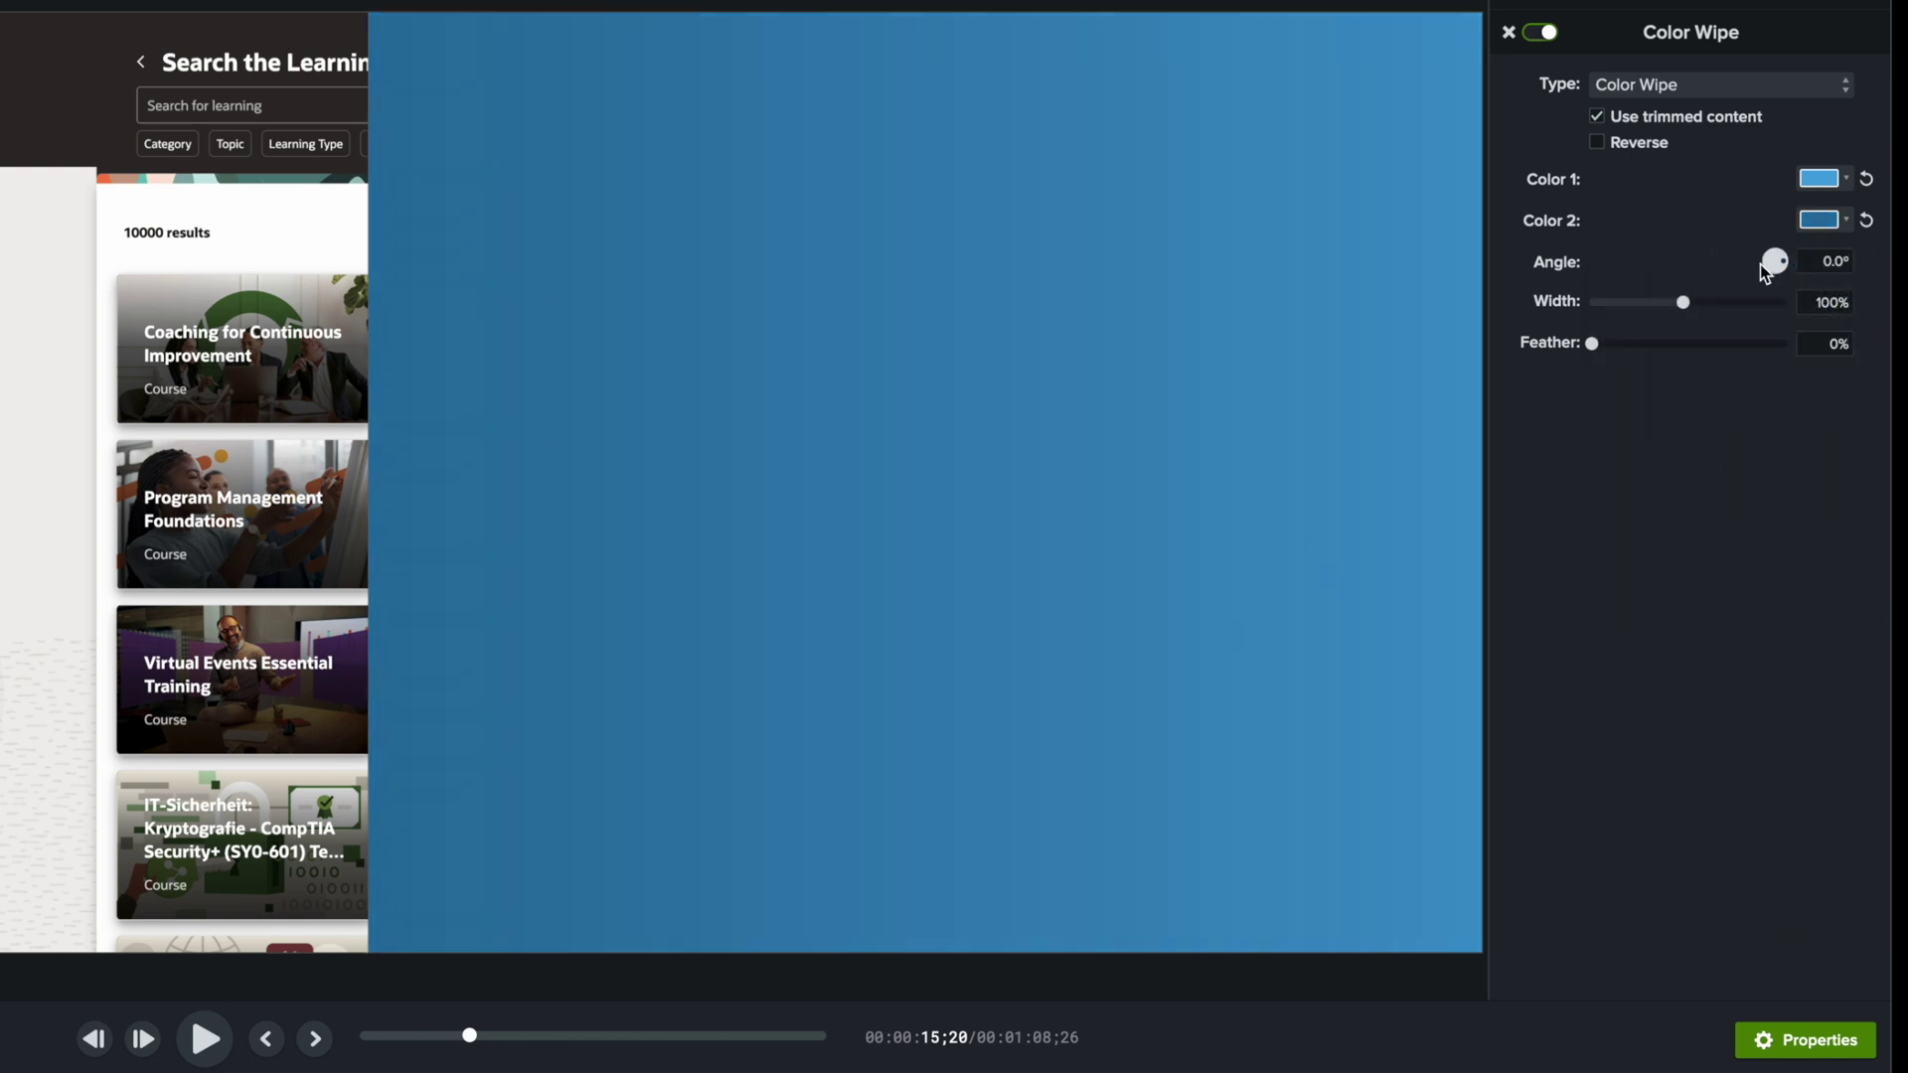
# Try a 15° wipe angle, undo it back to 0°, and soften the edge slightly.
pyautogui.moveTo(1782, 266); pyautogui.dragTo(1777, 246)
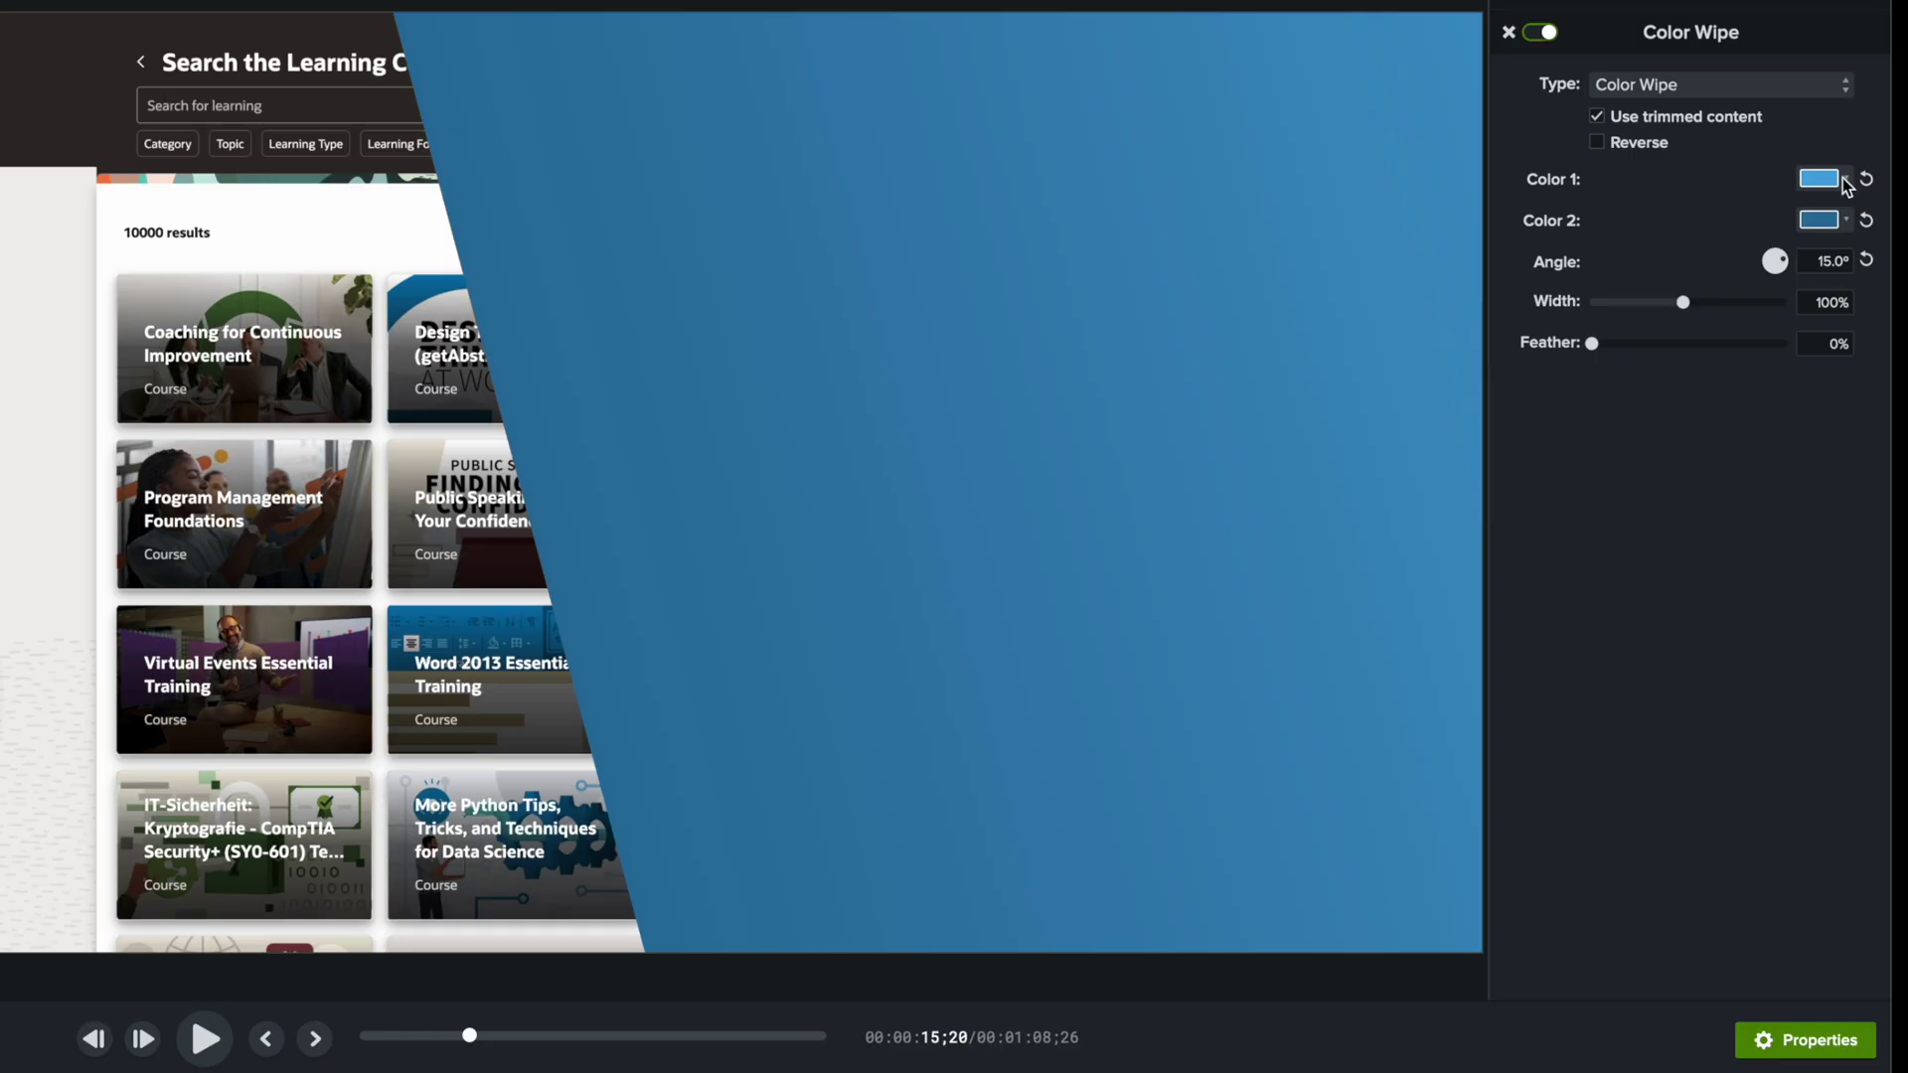
pyautogui.hotkey('ctrl', 'z')
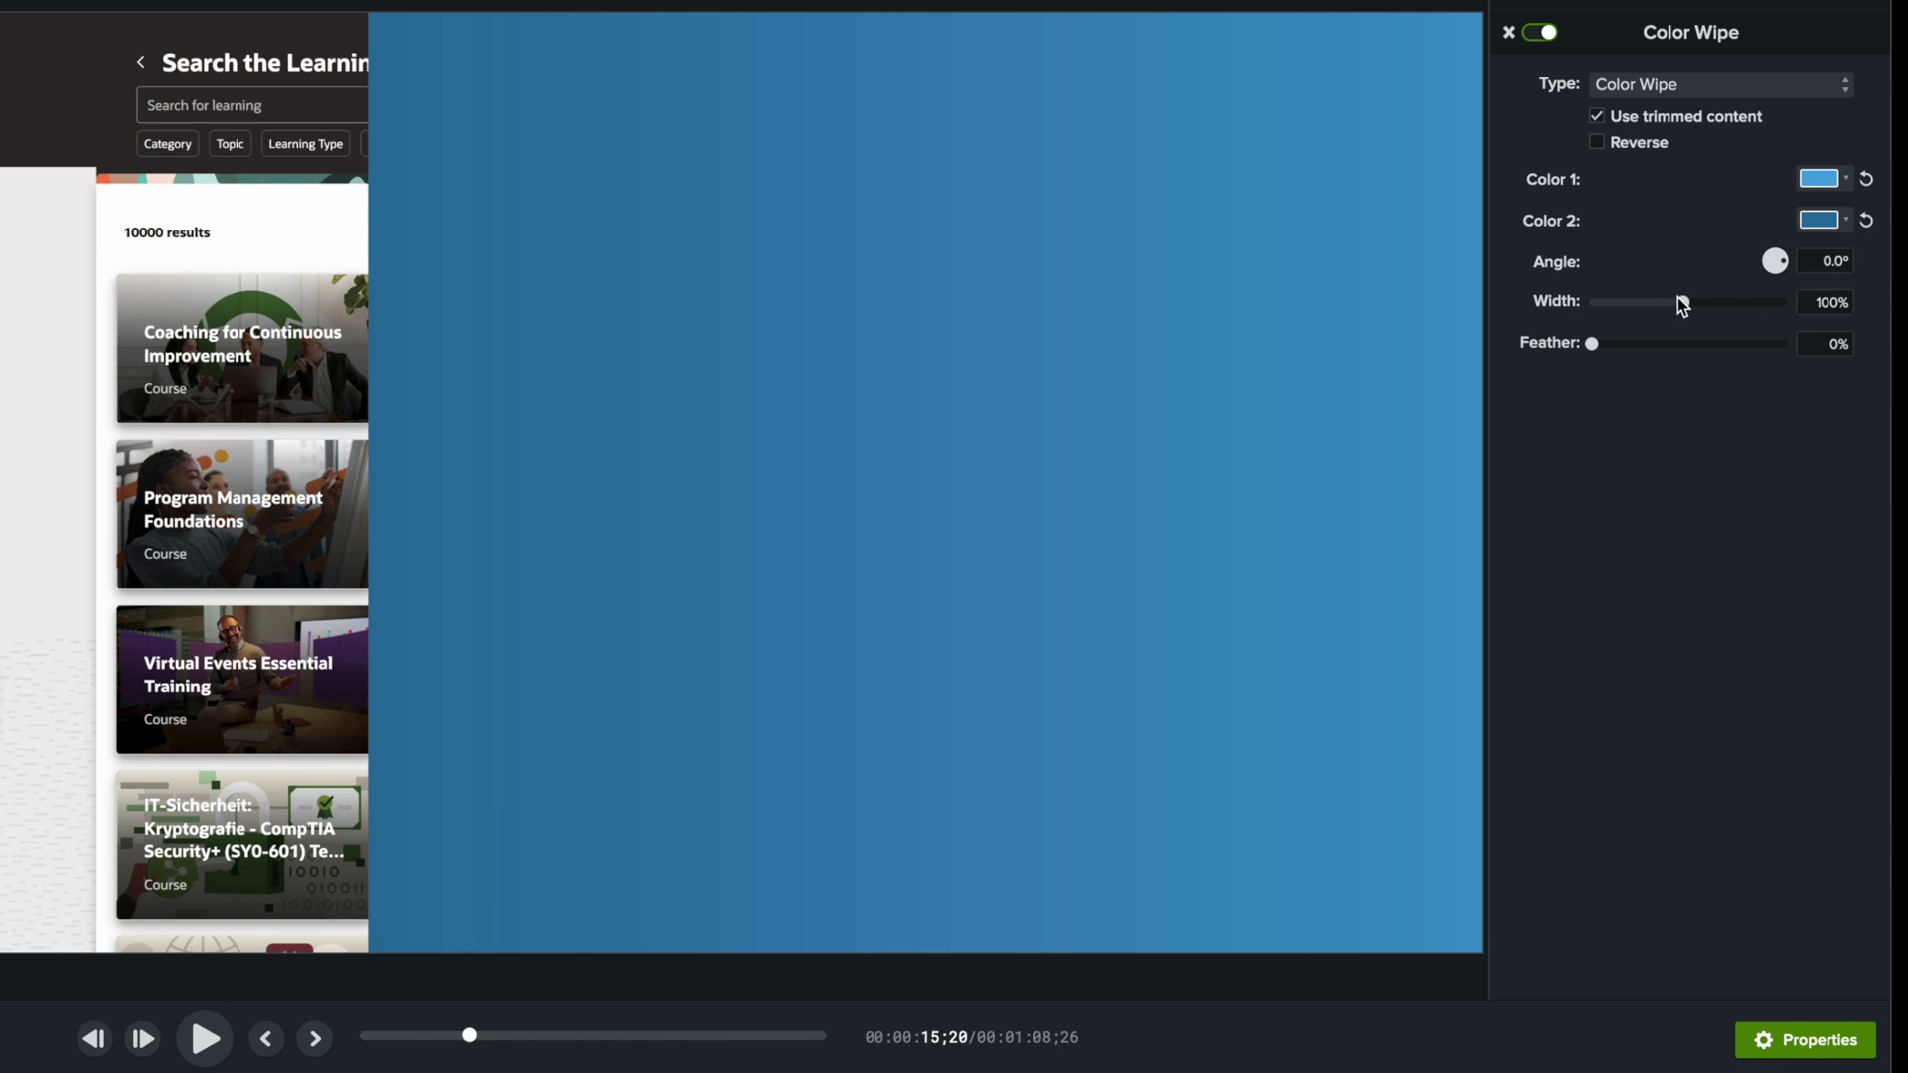
pyautogui.moveTo(1592, 344); pyautogui.dragTo(1667, 349)
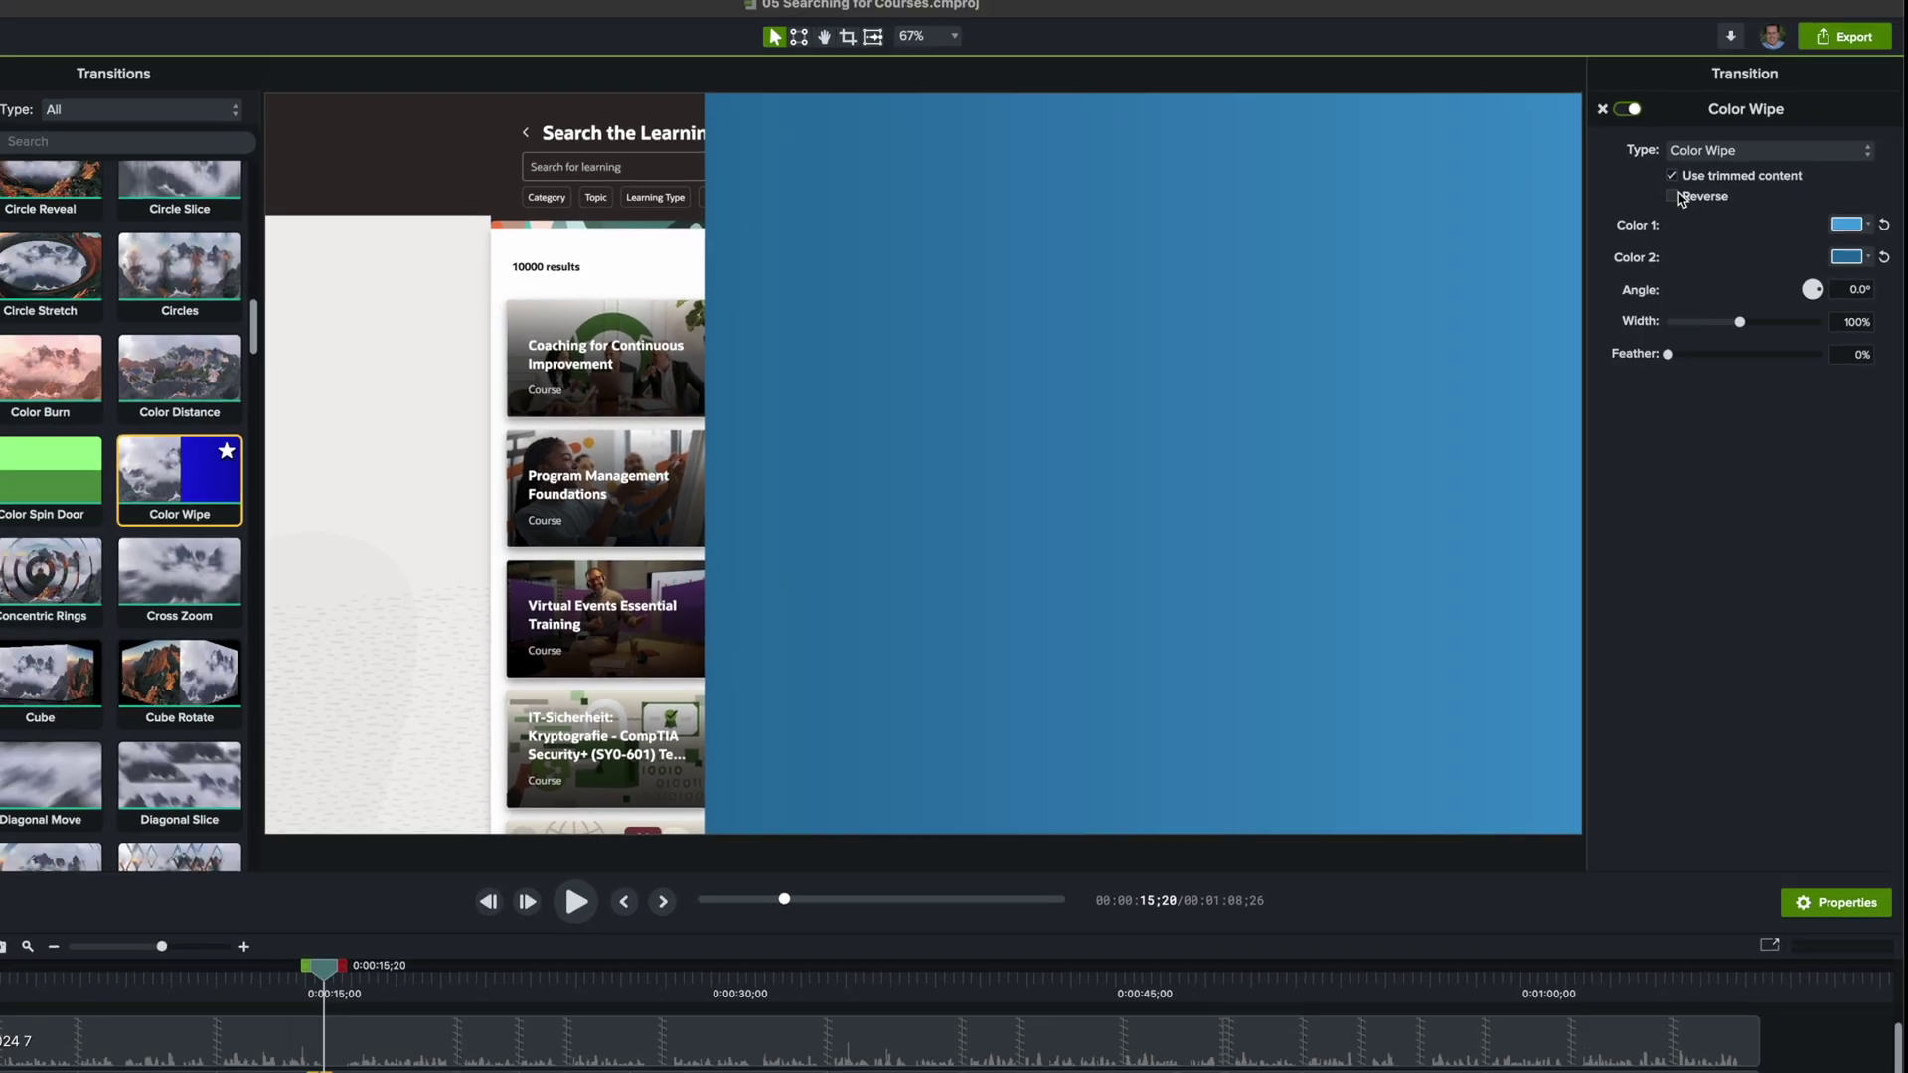
# Switch the wipe's Reverse on, scrub through to preview it, then switch Reverse off.
pyautogui.click(1598, 142)
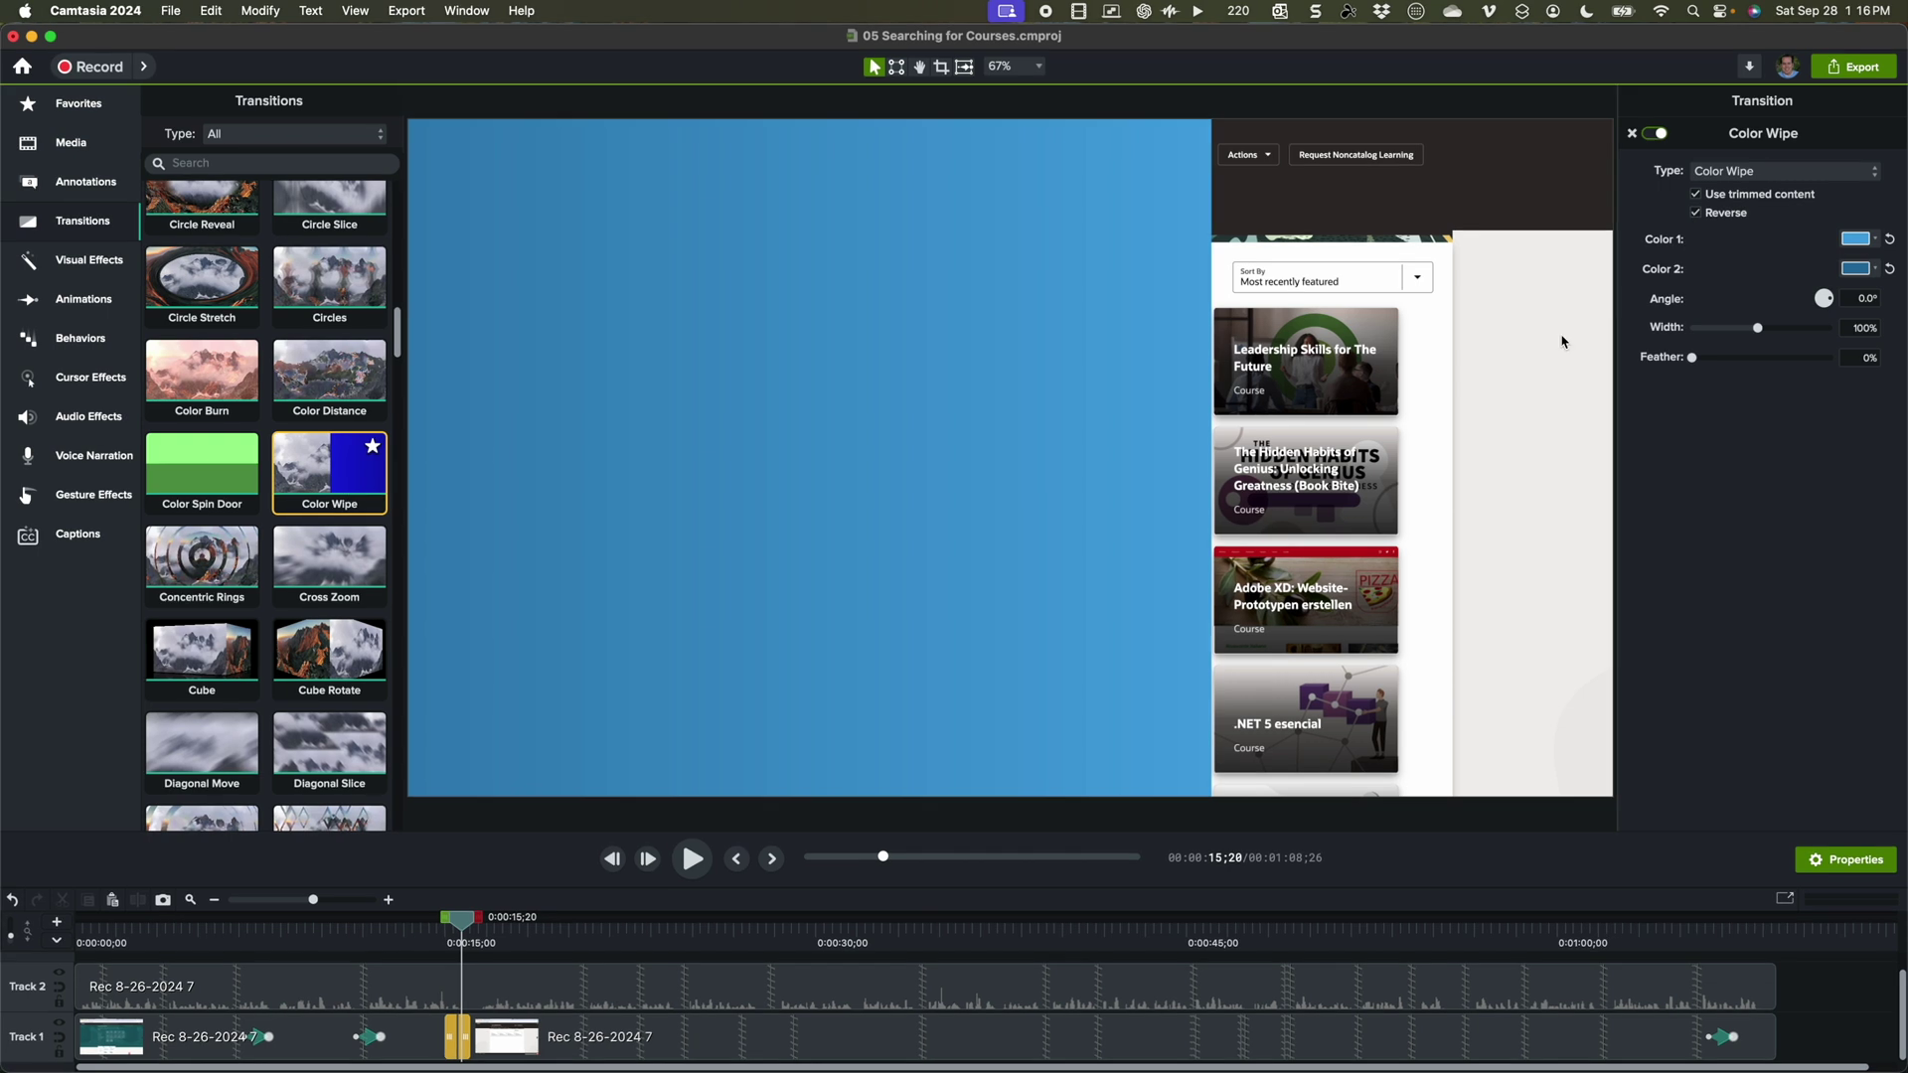
pyautogui.moveTo(460, 923)
pyautogui.mouseDown()
pyautogui.moveTo(427, 922)
pyautogui.moveTo(461, 932)
pyautogui.mouseUp()
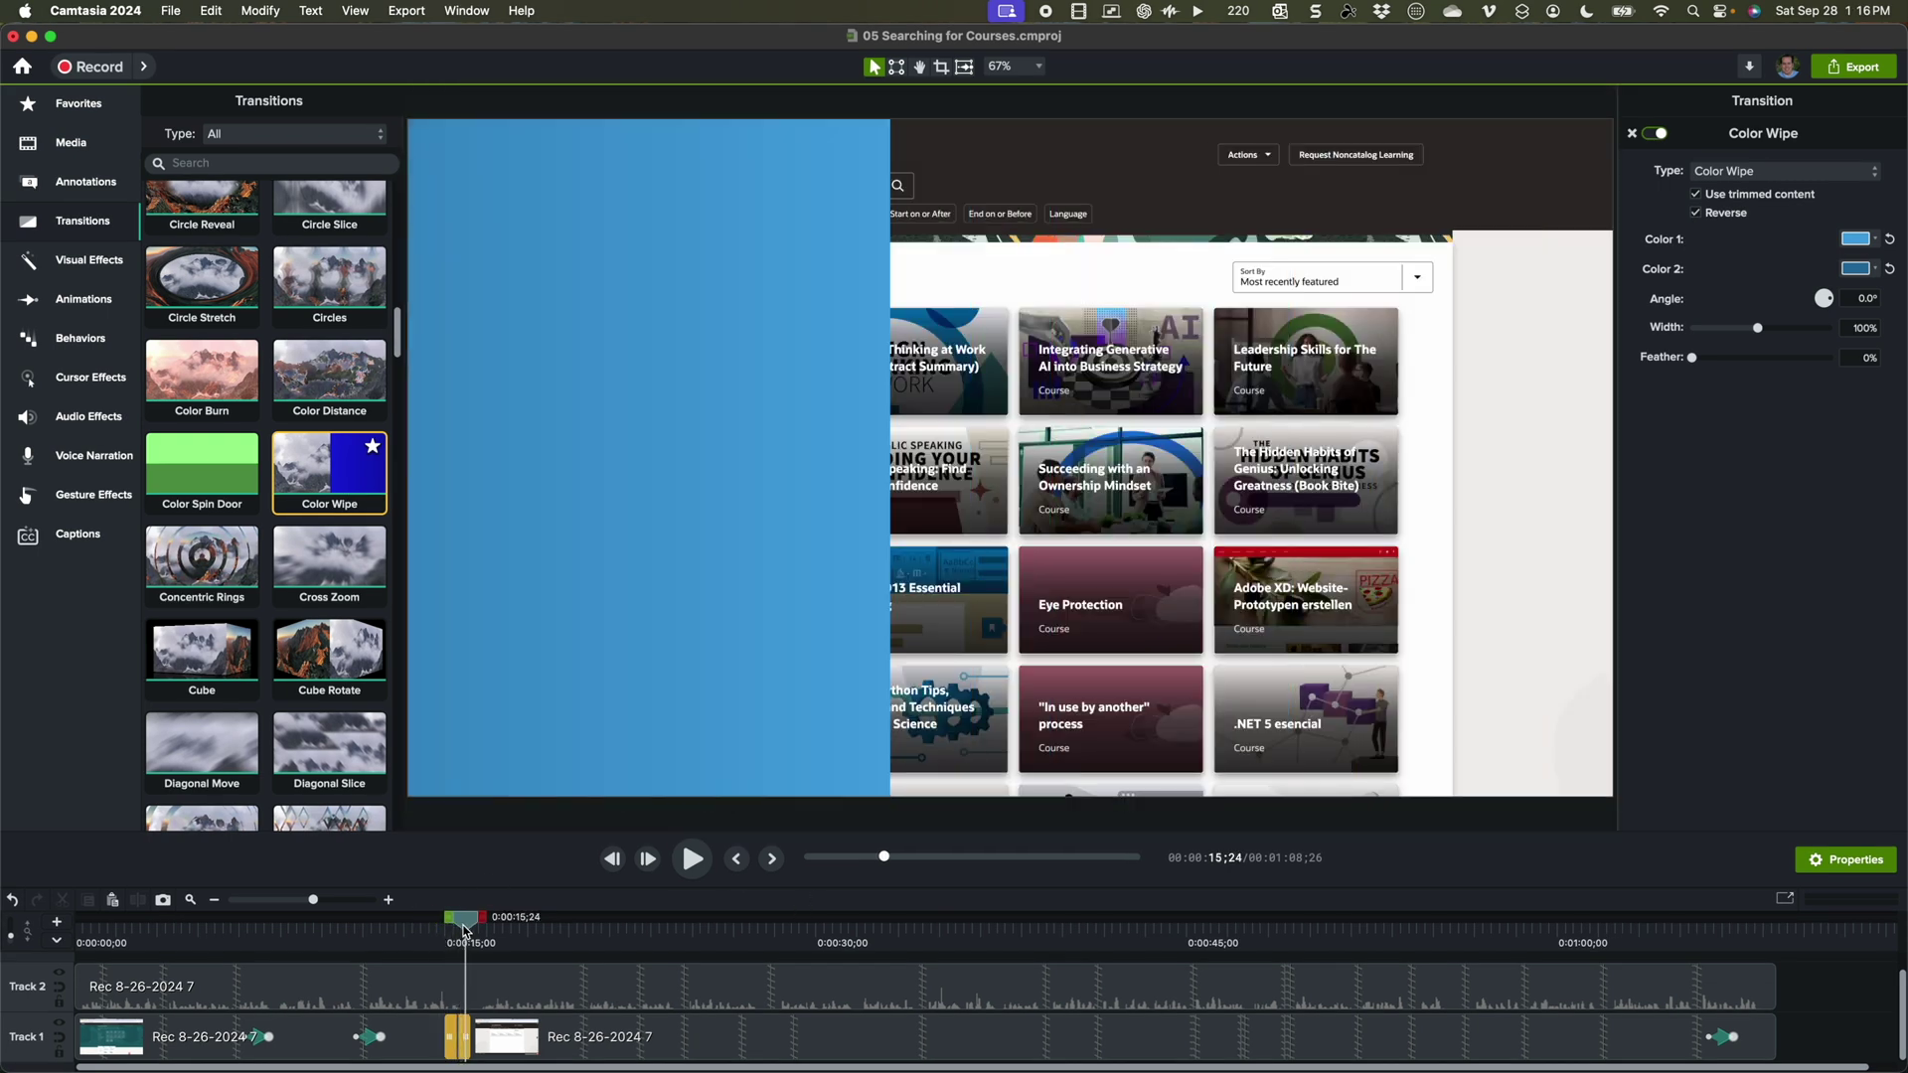
pyautogui.click(1697, 214)
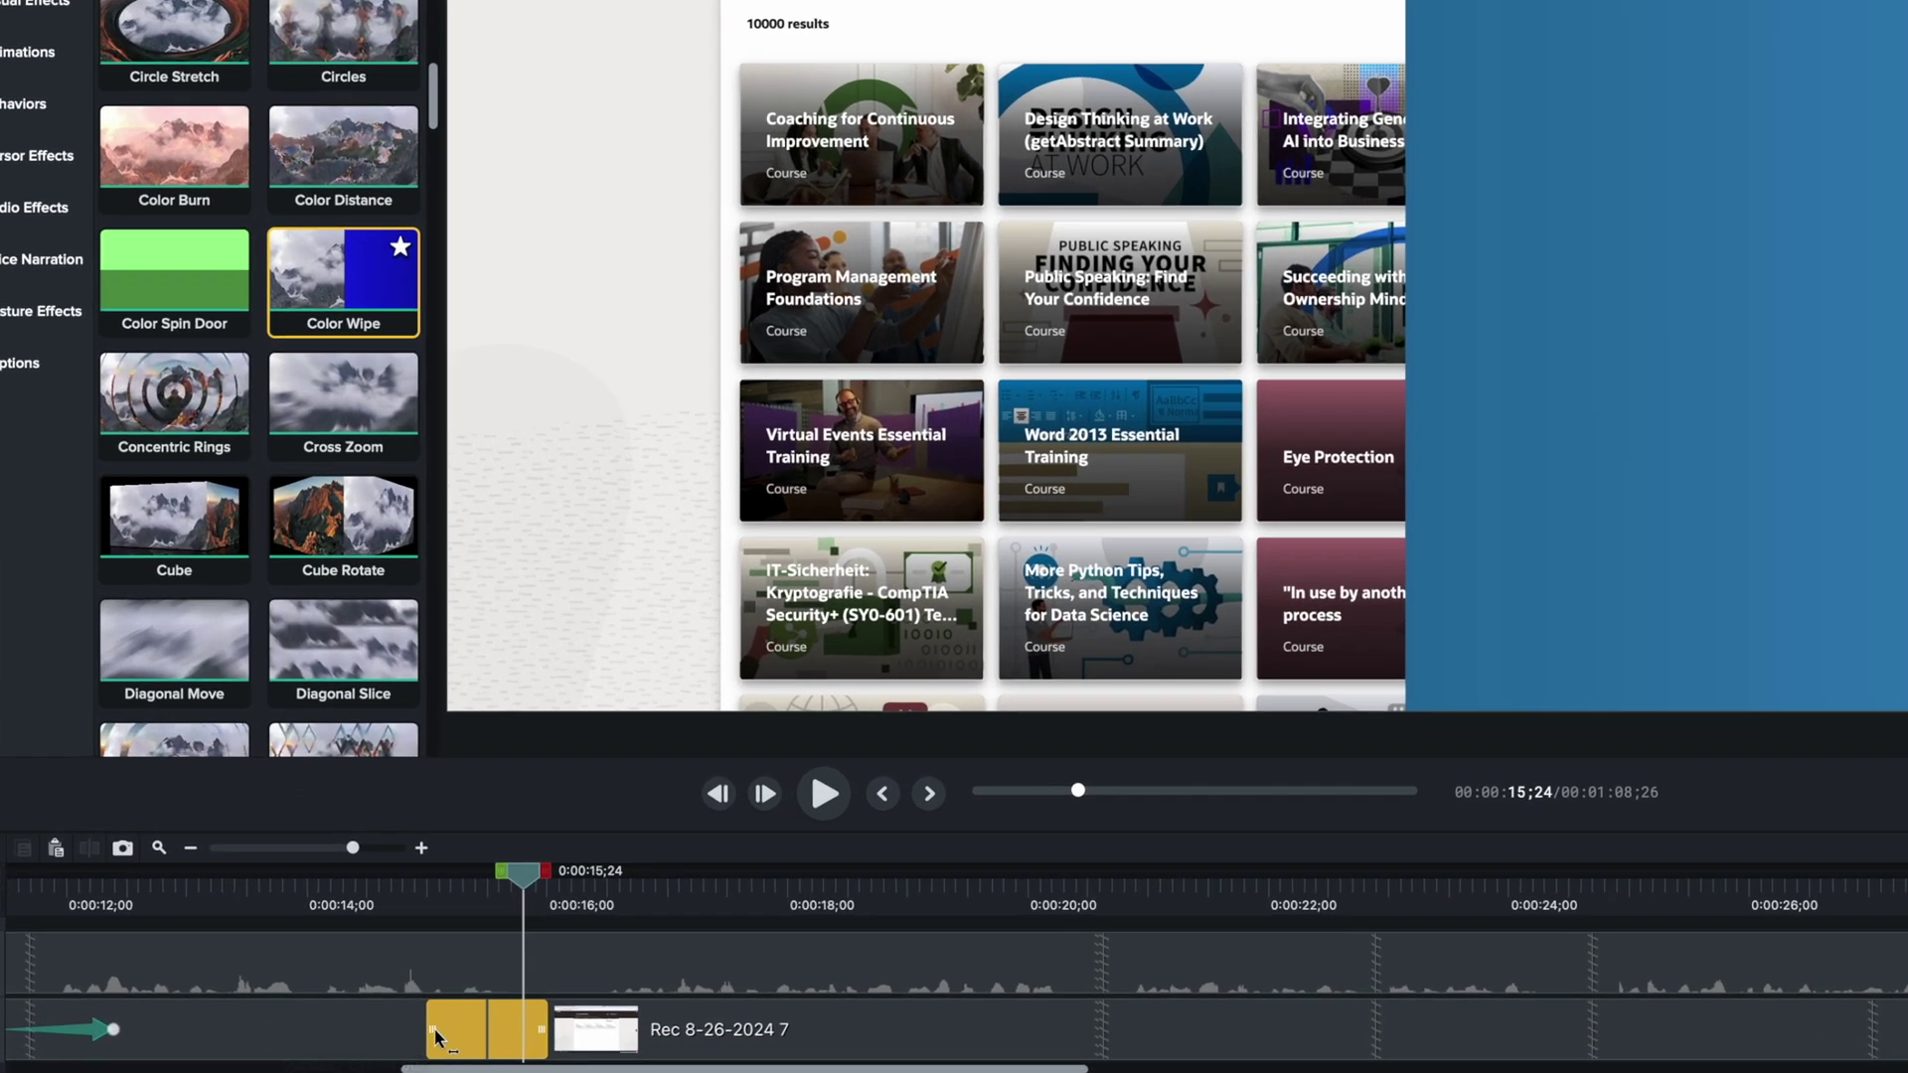
# Adjust the Color Wipe's duration, mark and clear a playback range, and select the transition.
pyautogui.moveTo(395, 1034); pyautogui.dragTo(578, 1034)
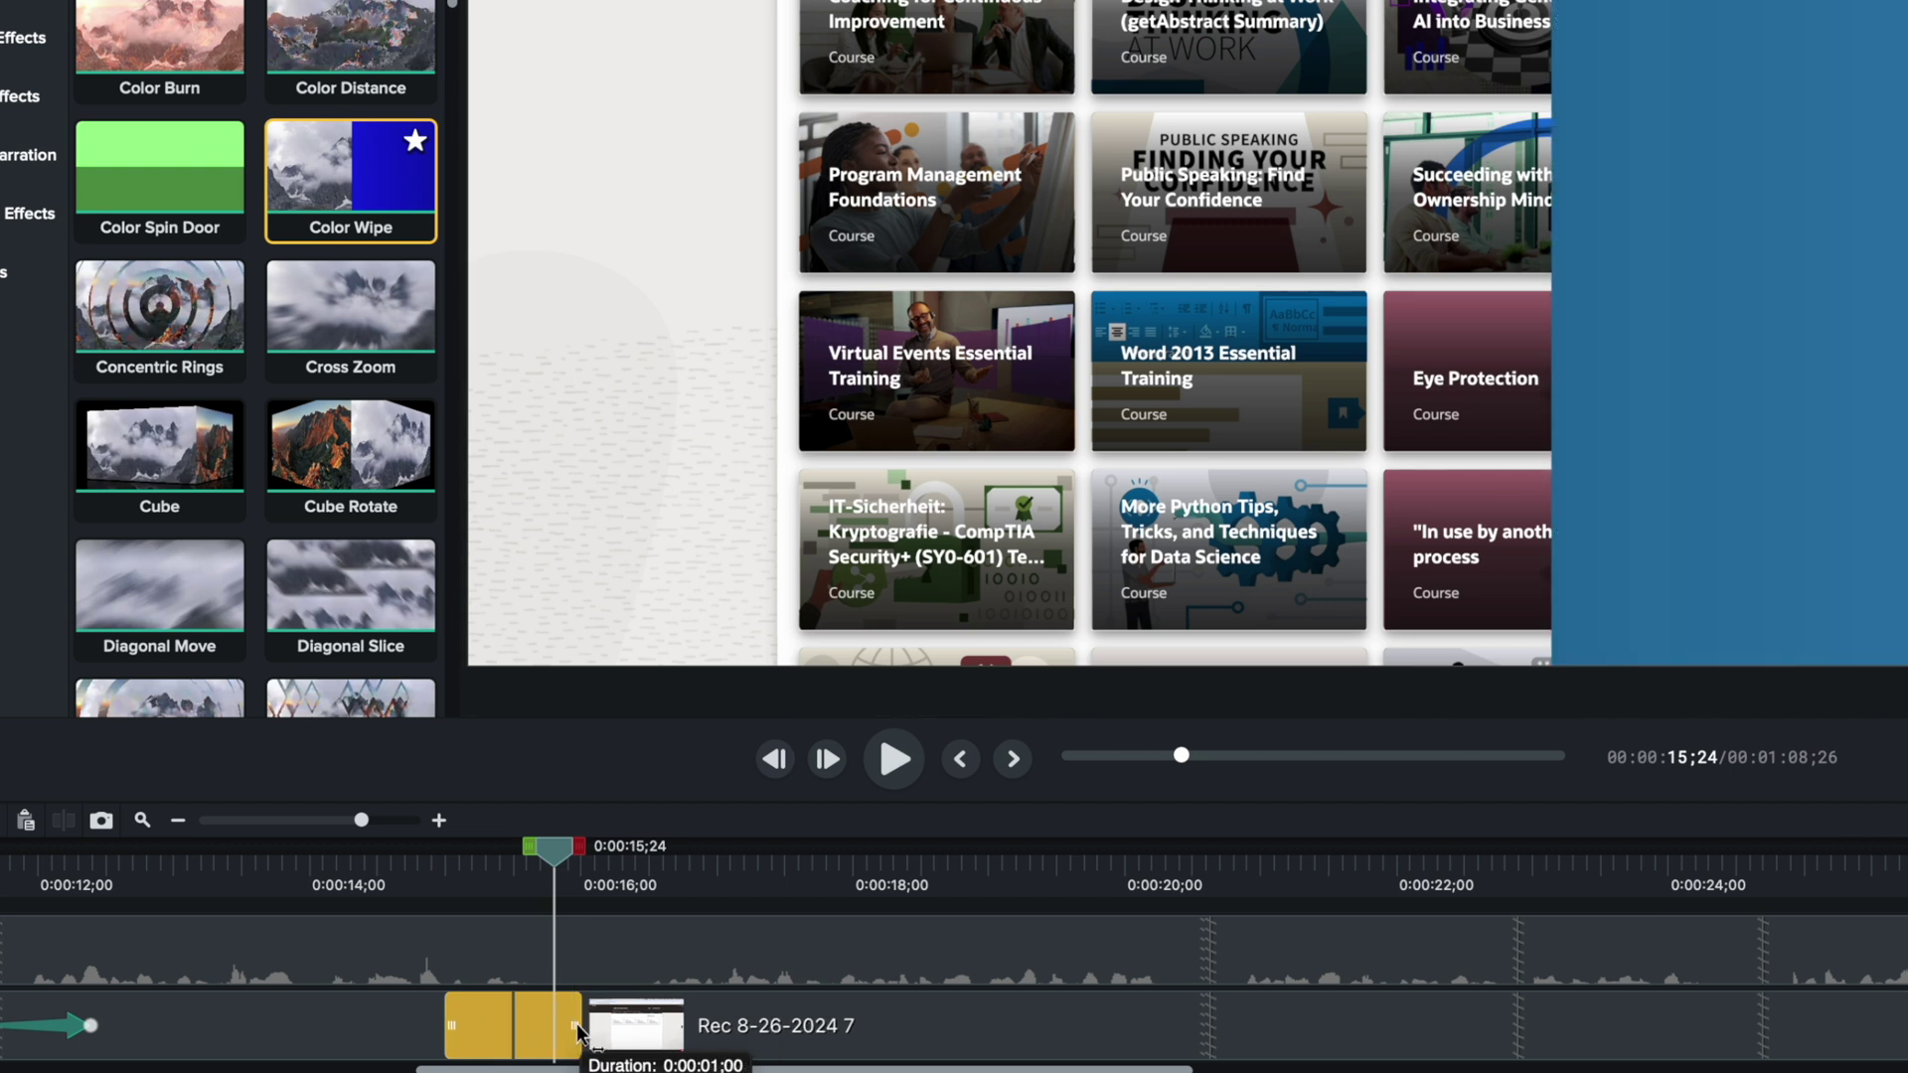
pyautogui.moveTo(530, 847); pyautogui.dragTo(469, 857)
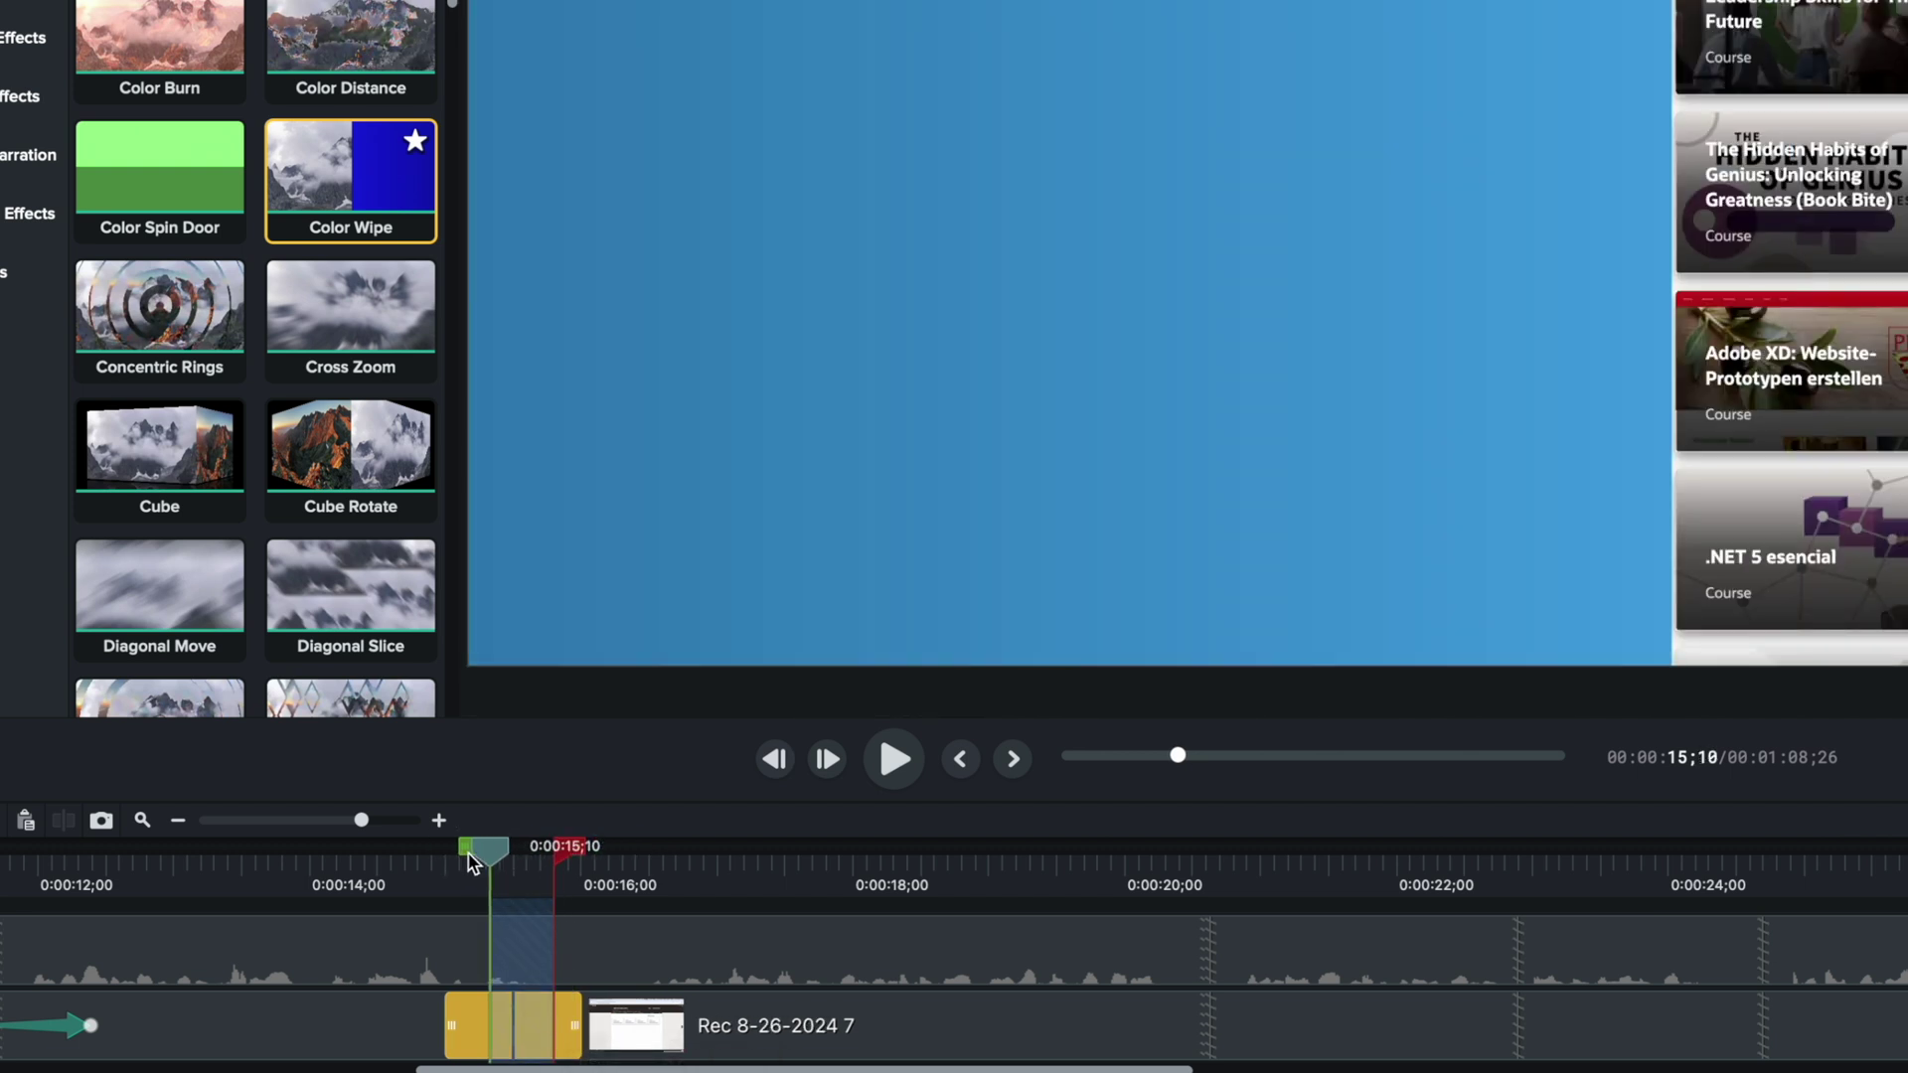
pyautogui.click(473, 863)
pyautogui.click(530, 1004)
# Delete the Color Wipe and add a Color Spin Door at the recording clip's start, showing its settings.
pyautogui.press('Delete')
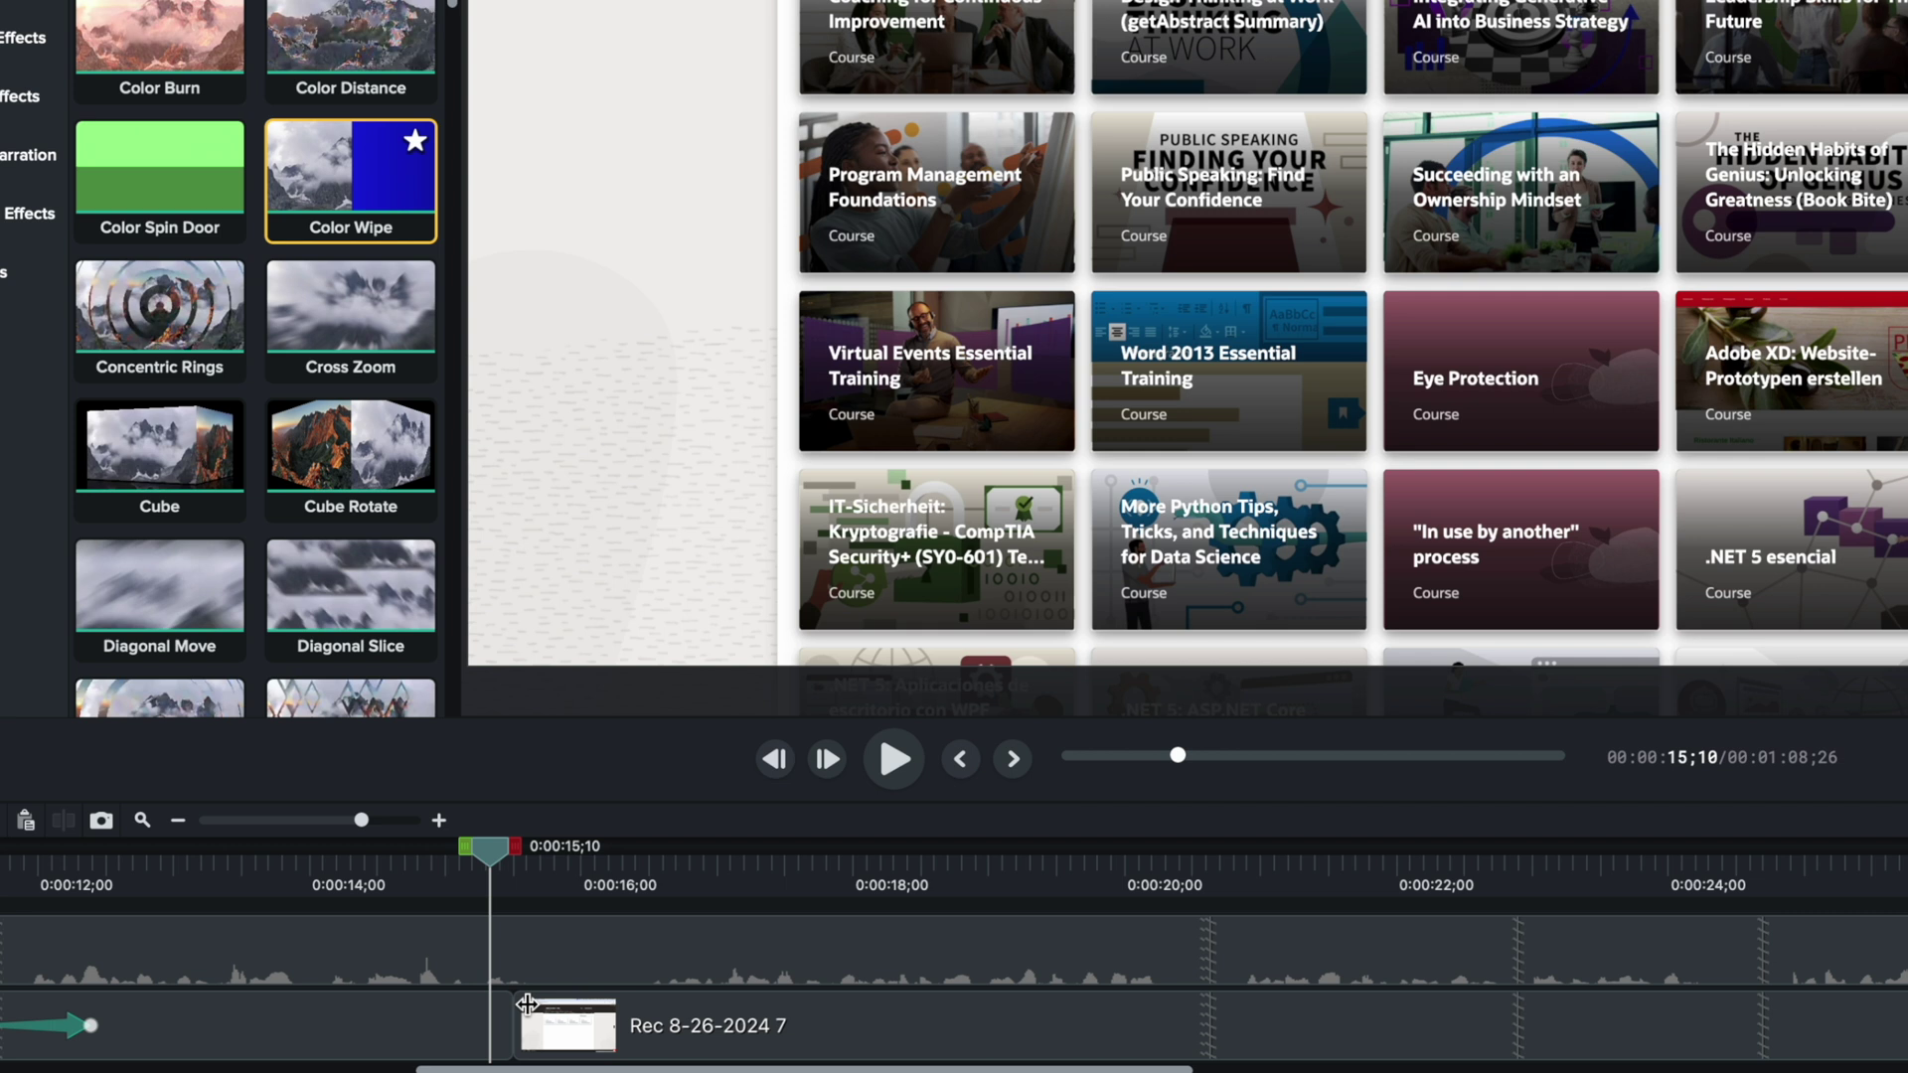
pyautogui.moveTo(202, 227); pyautogui.dragTo(565, 1036)
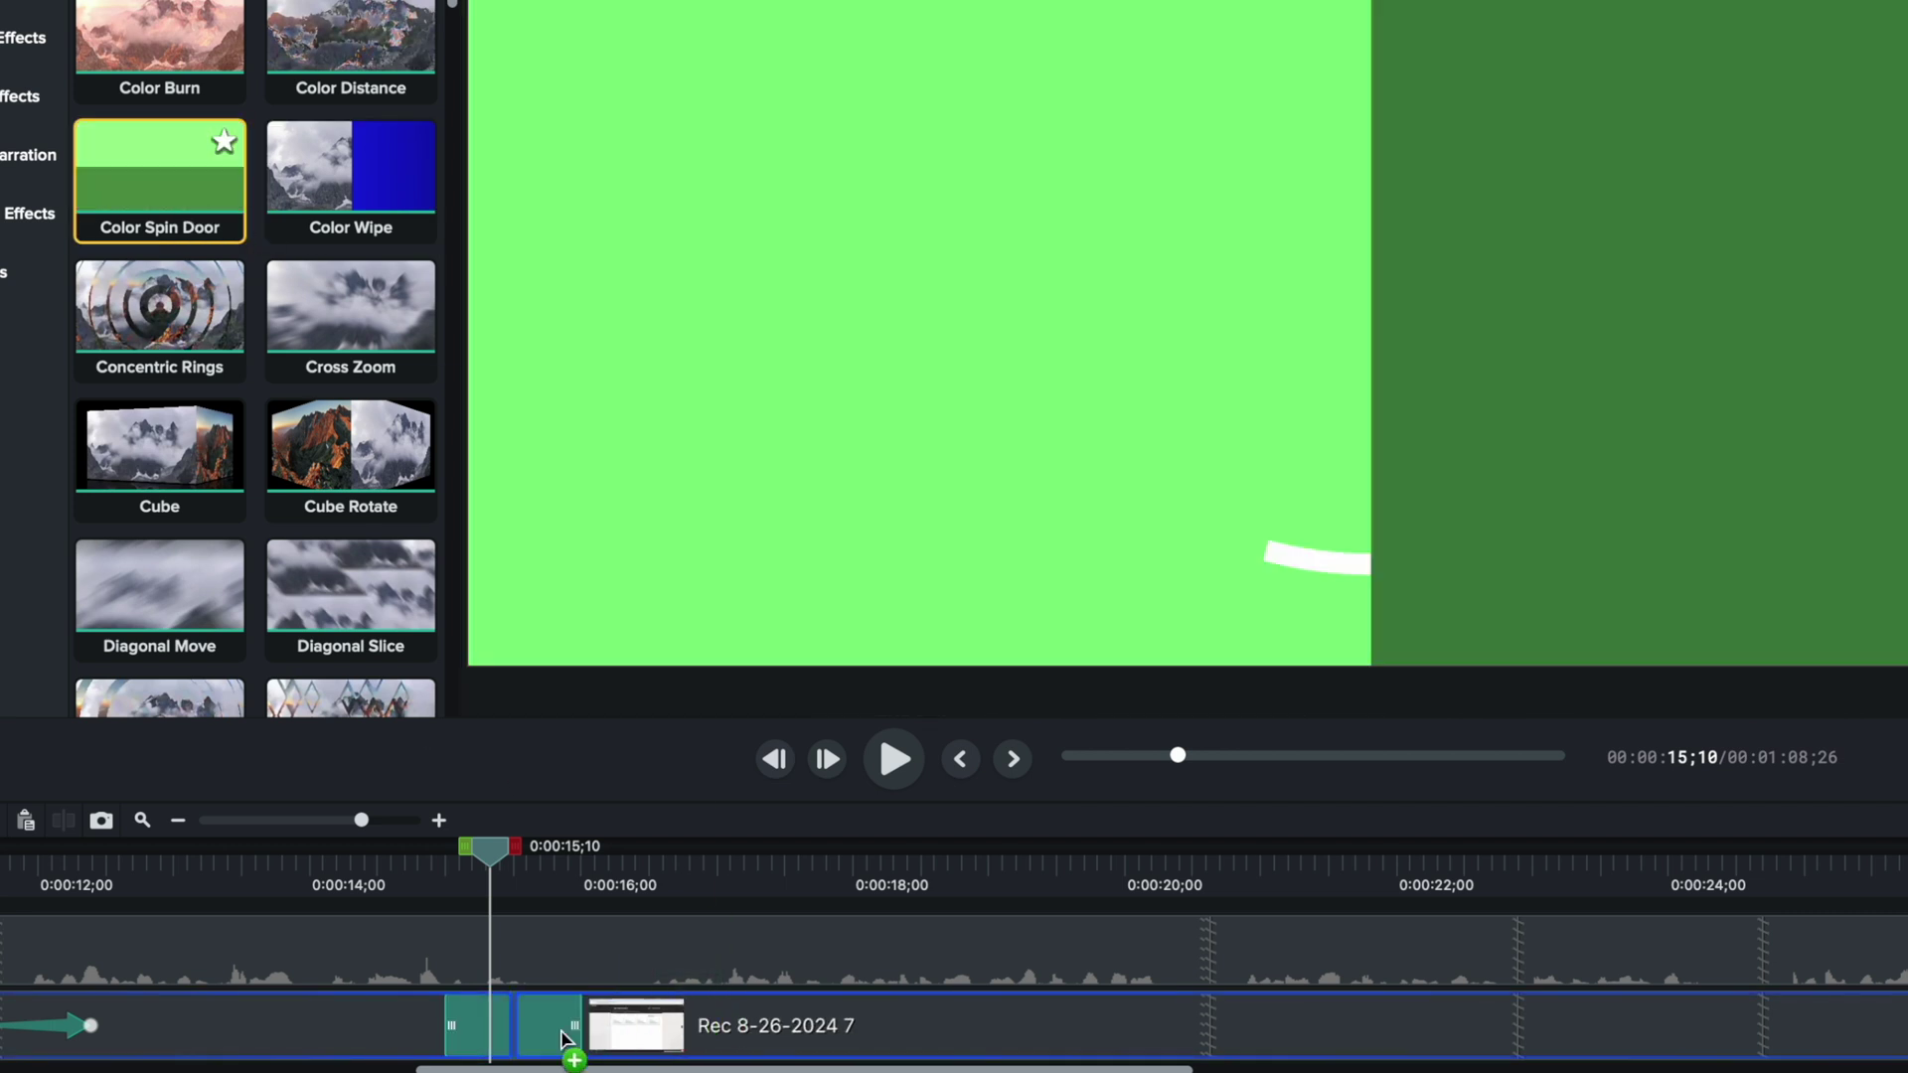
pyautogui.click(500, 1024)
pyautogui.click(541, 1023)
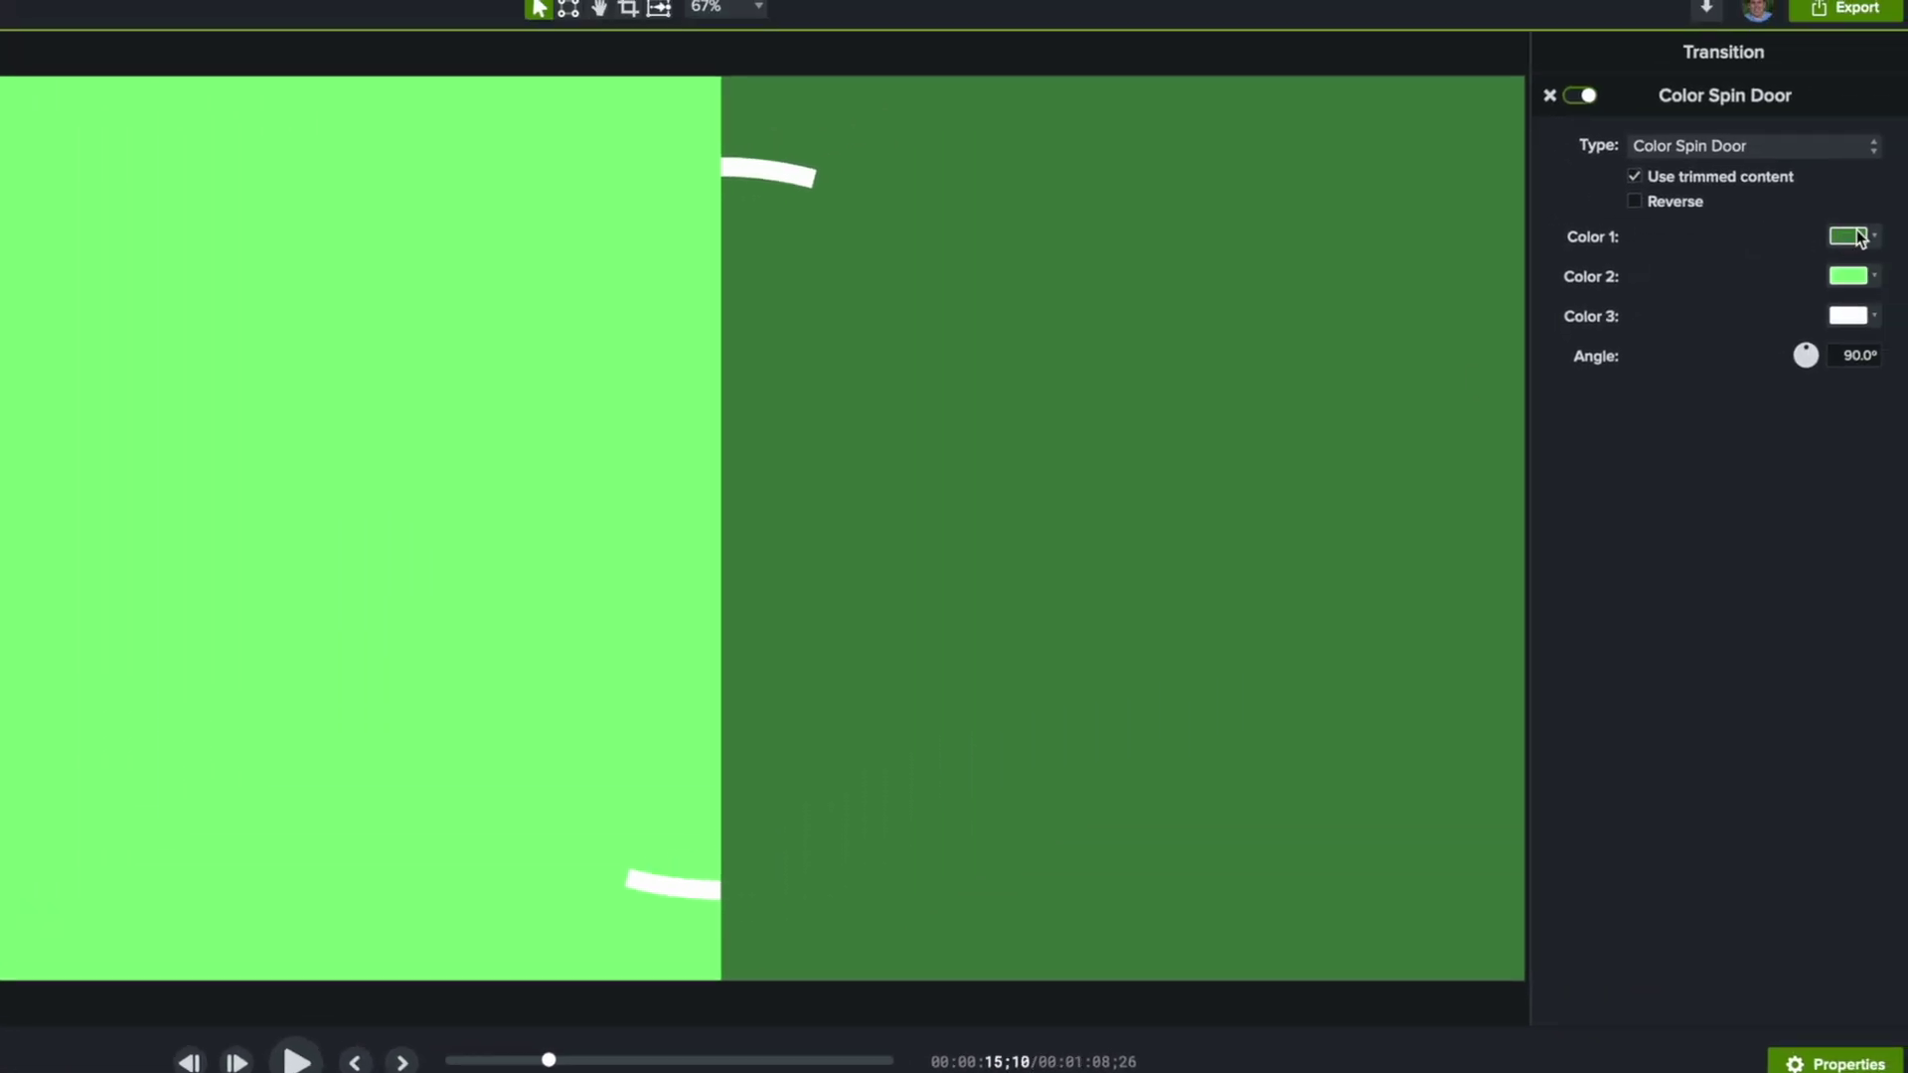
# Set the Color Spin Door's Color 1 to blue and Color 2 to a darker blue.
pyautogui.click(1852, 237)
pyautogui.click(1689, 322)
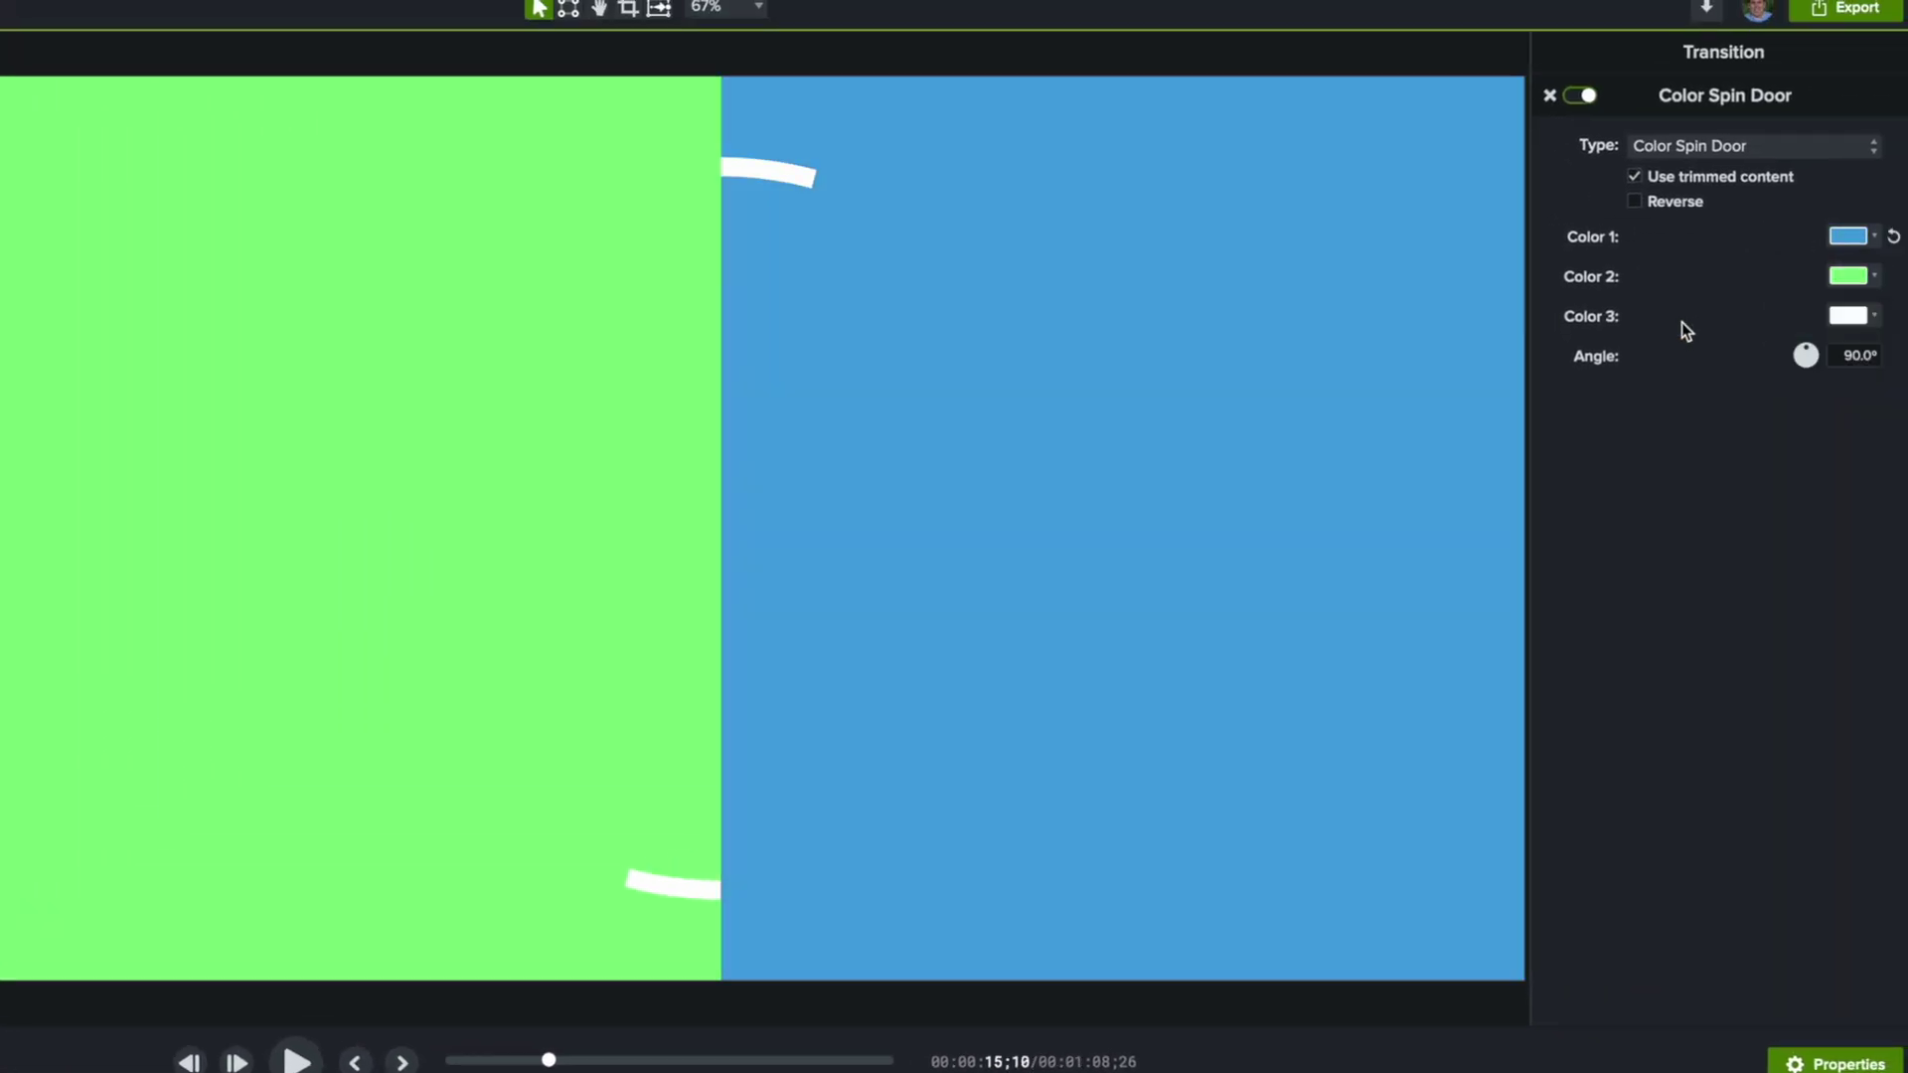
pyautogui.click(1850, 277)
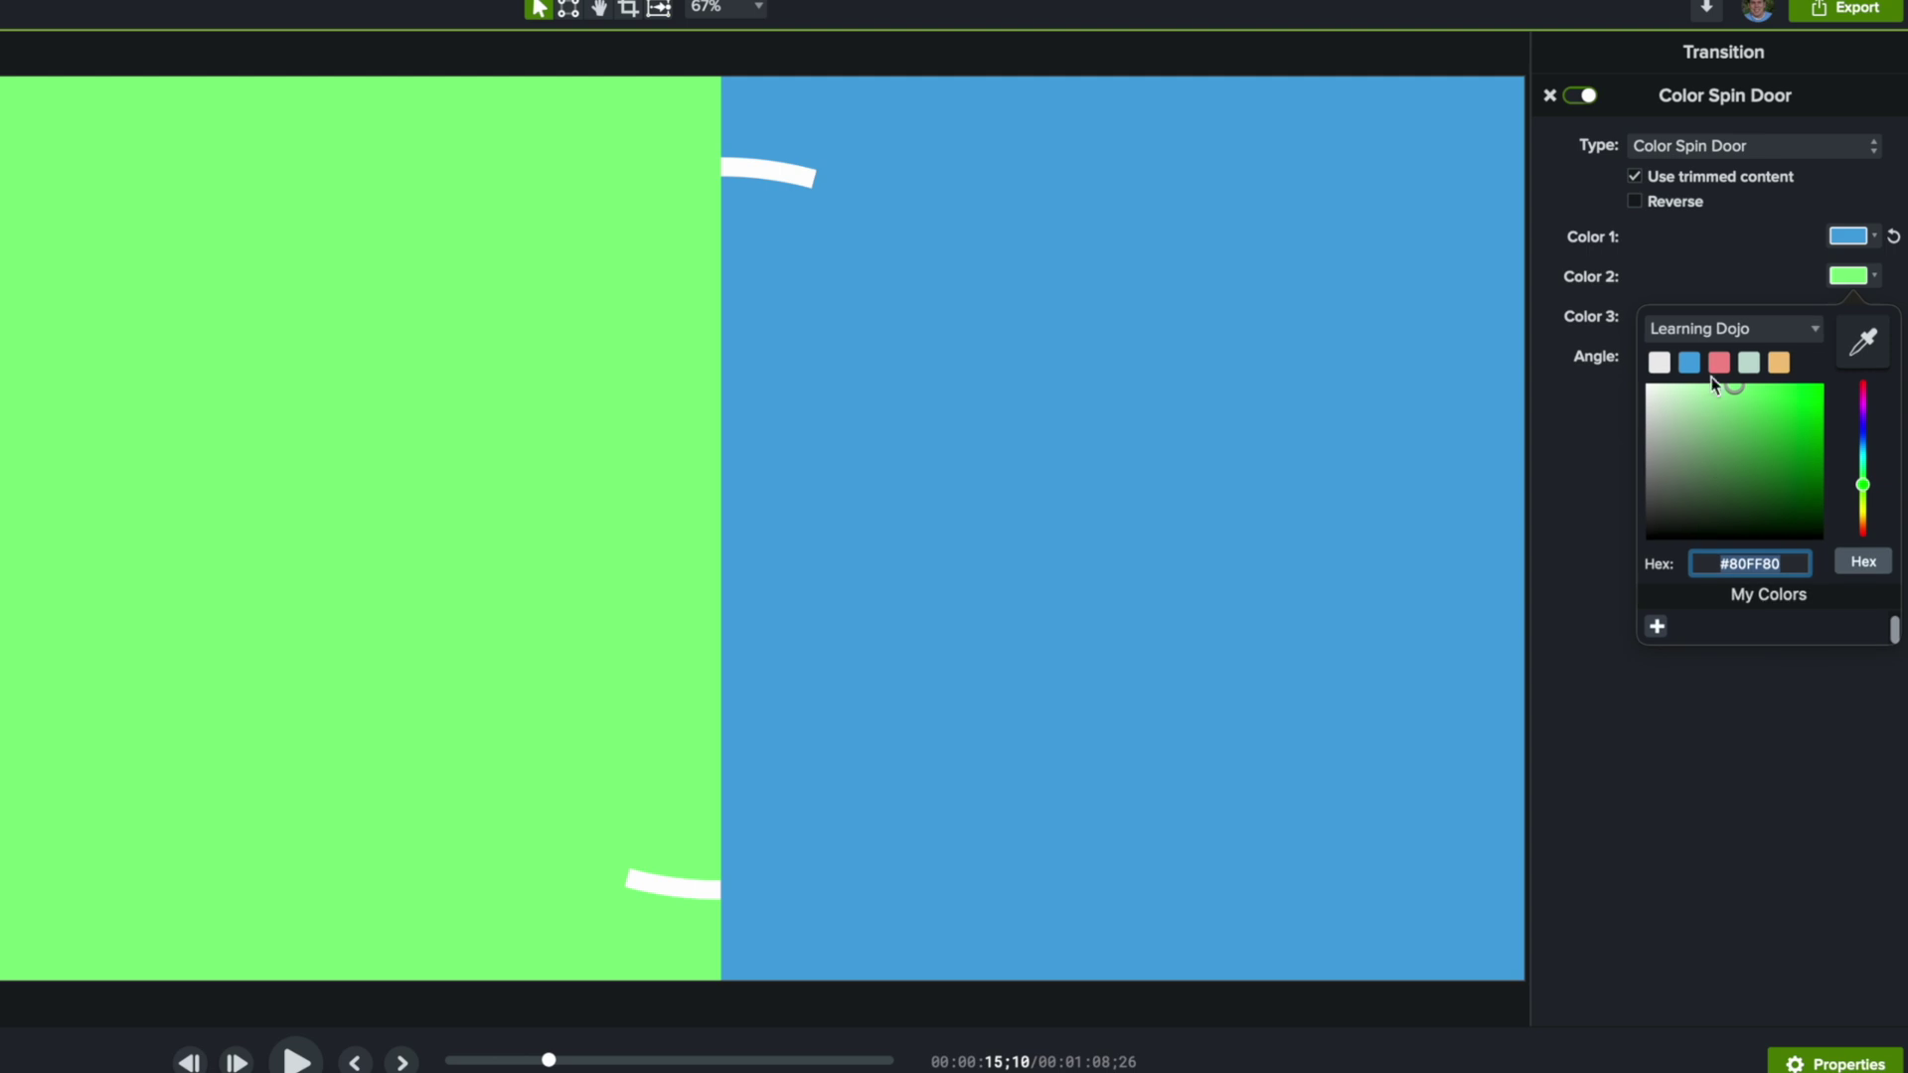
pyautogui.click(1689, 364)
pyautogui.click(1874, 280)
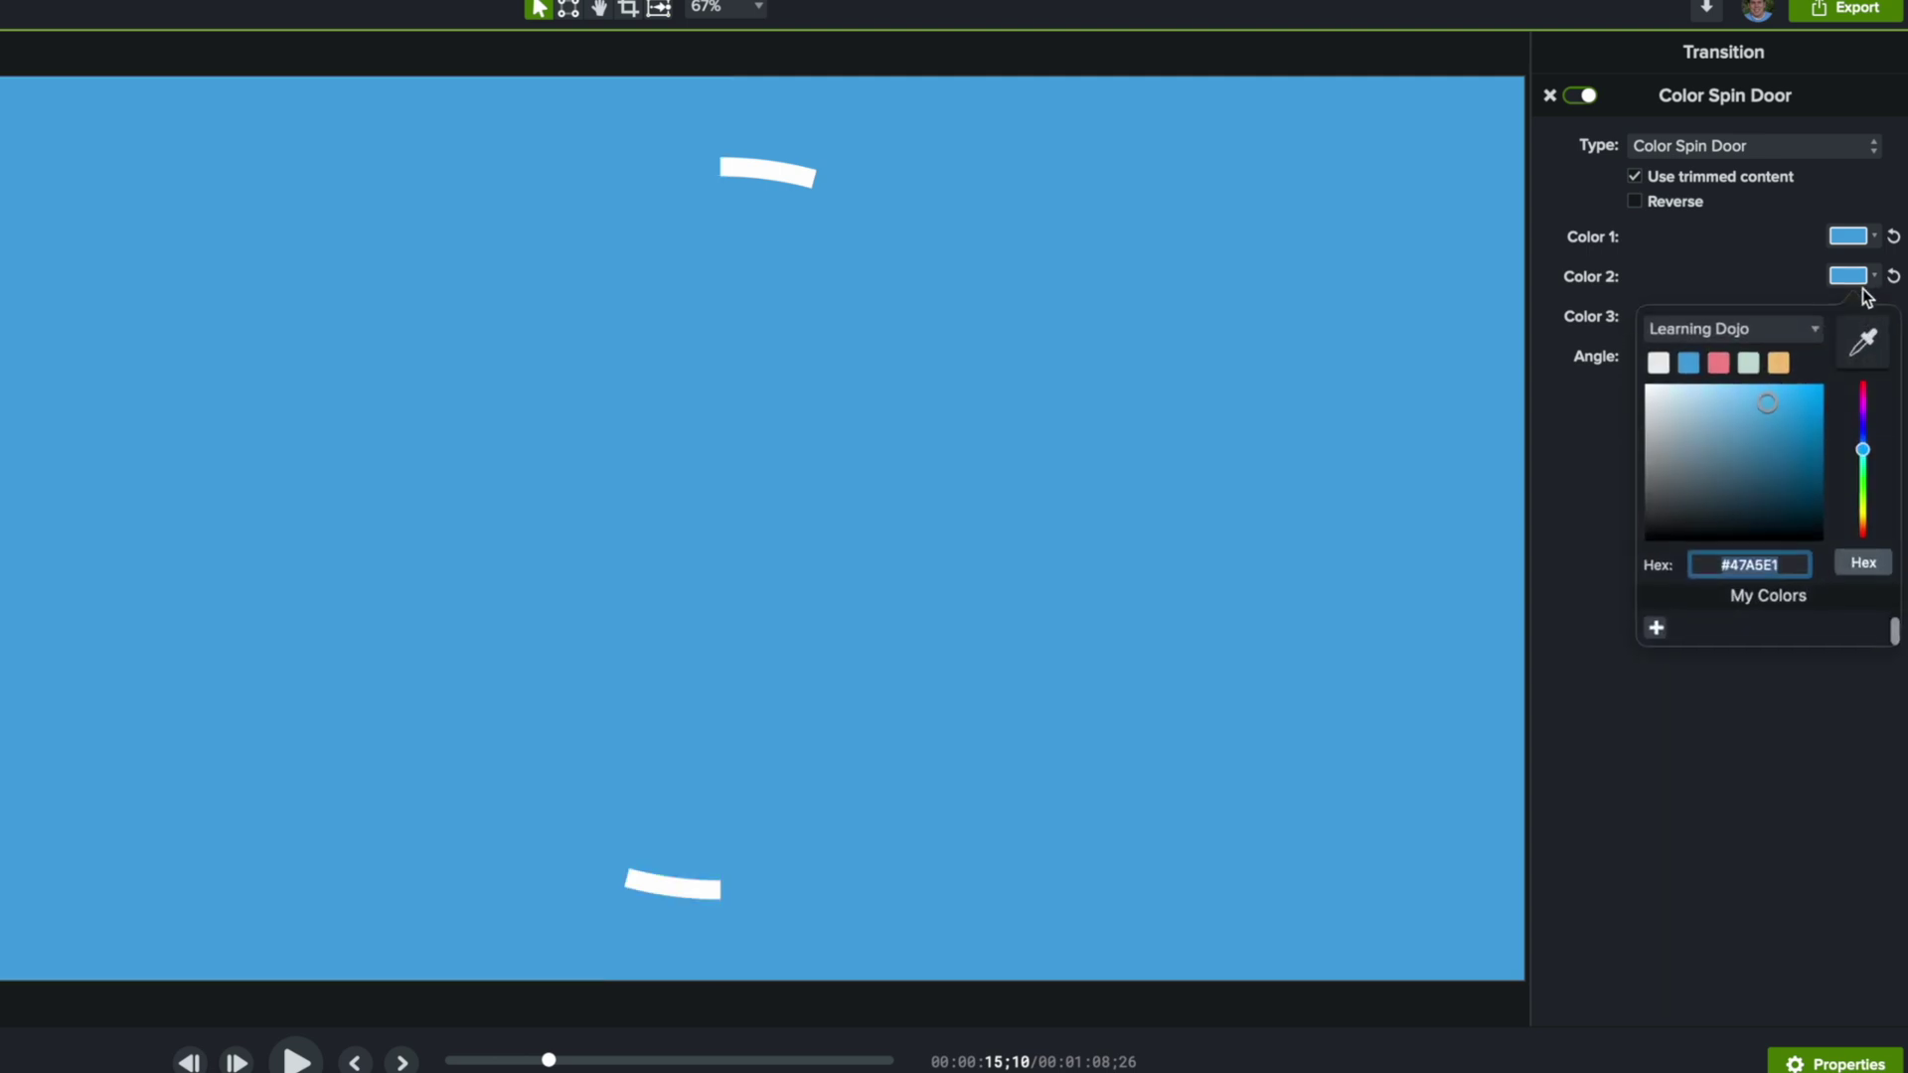
pyautogui.click(1786, 425)
pyautogui.moveTo(1785, 423); pyautogui.dragTo(1781, 428)
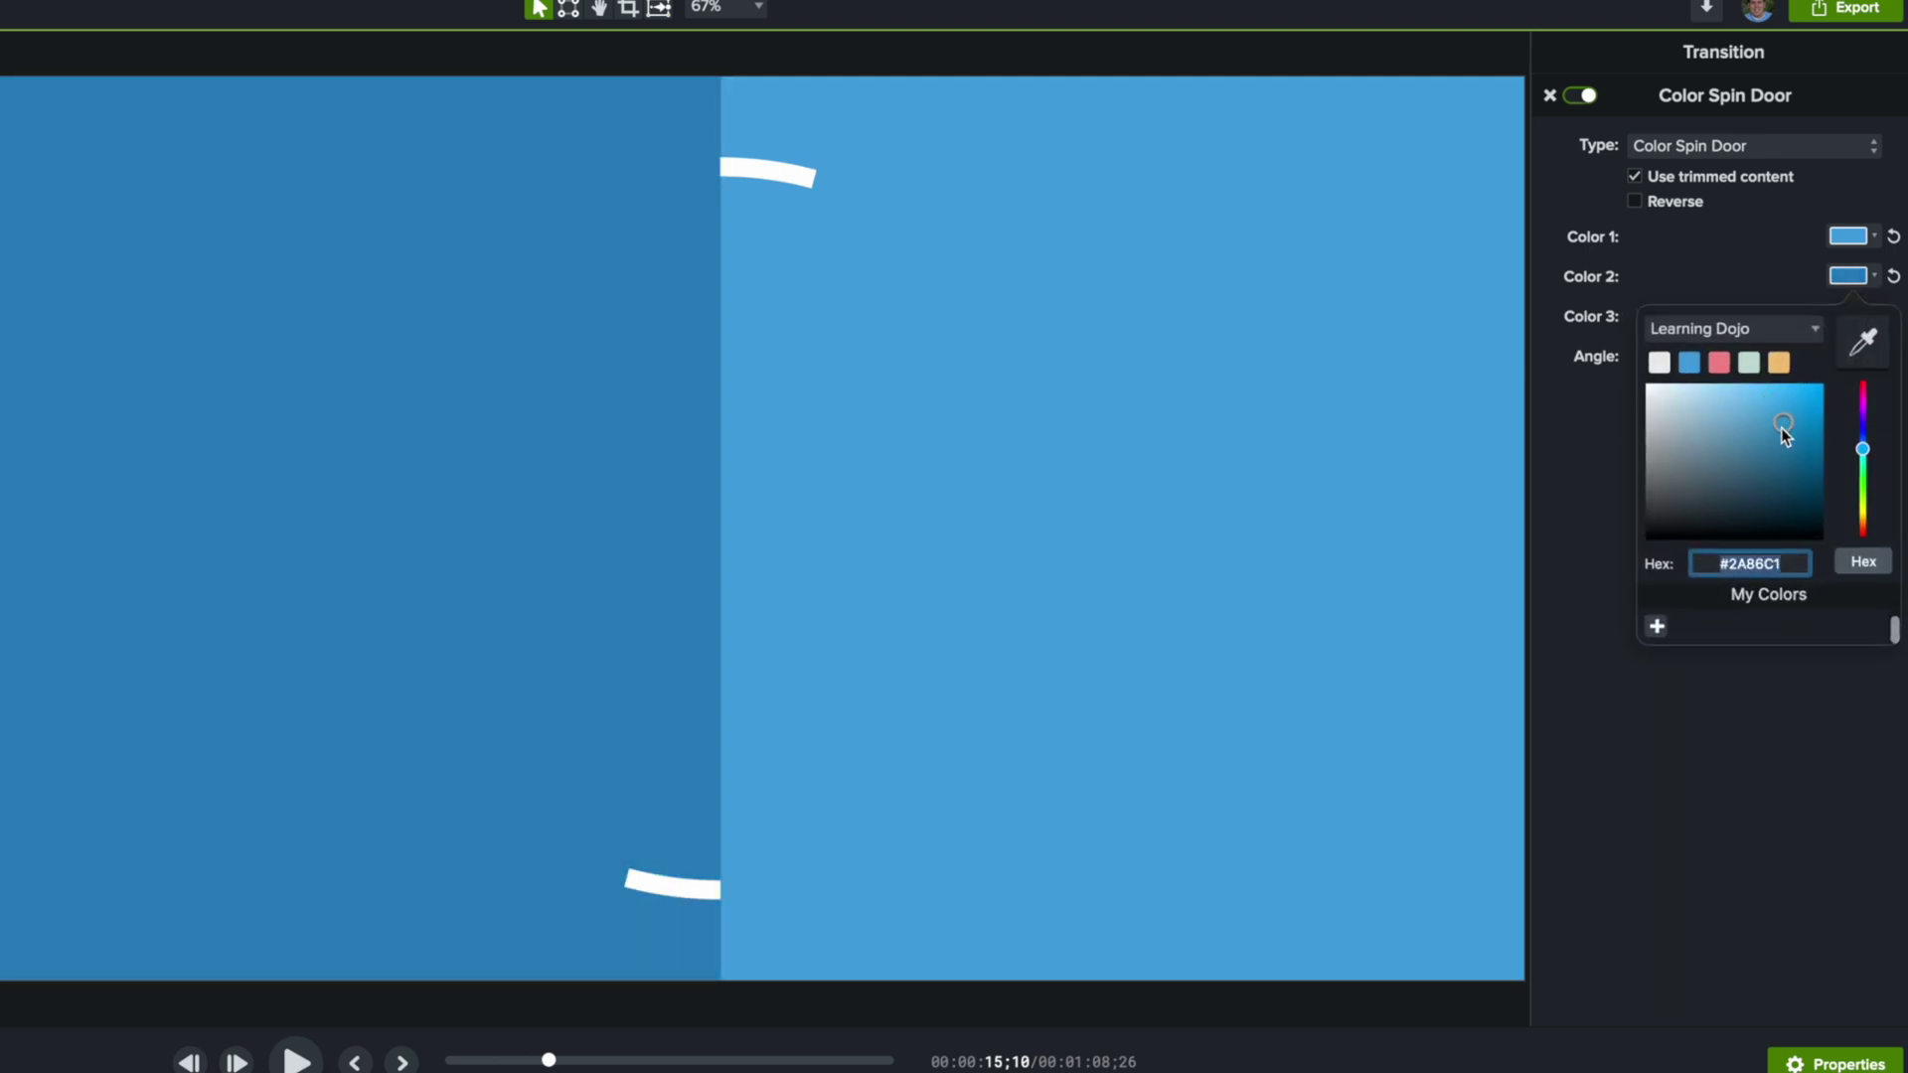
pyautogui.click(1771, 872)
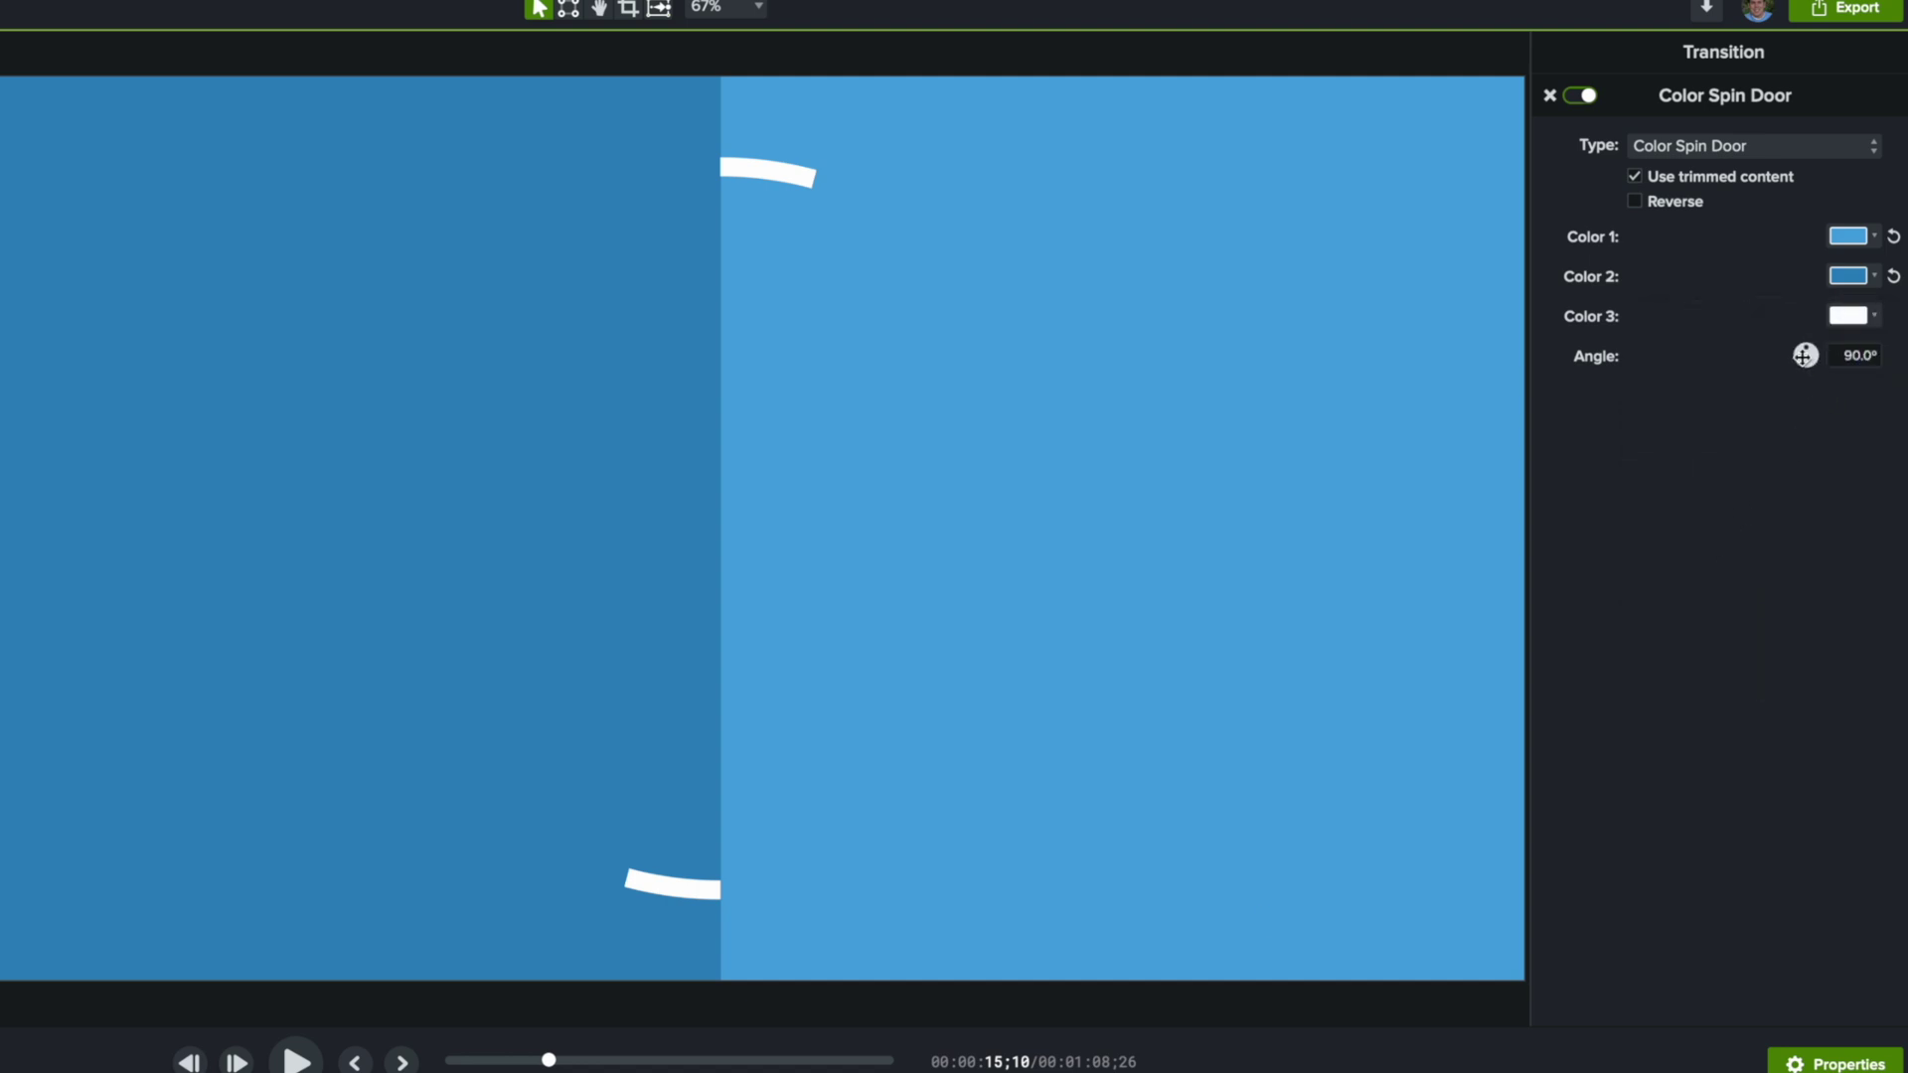
# Try tilting the door angle, undo it back to 90°, and play the transition in the preview.
pyautogui.moveTo(1802, 356); pyautogui.dragTo(1785, 383)
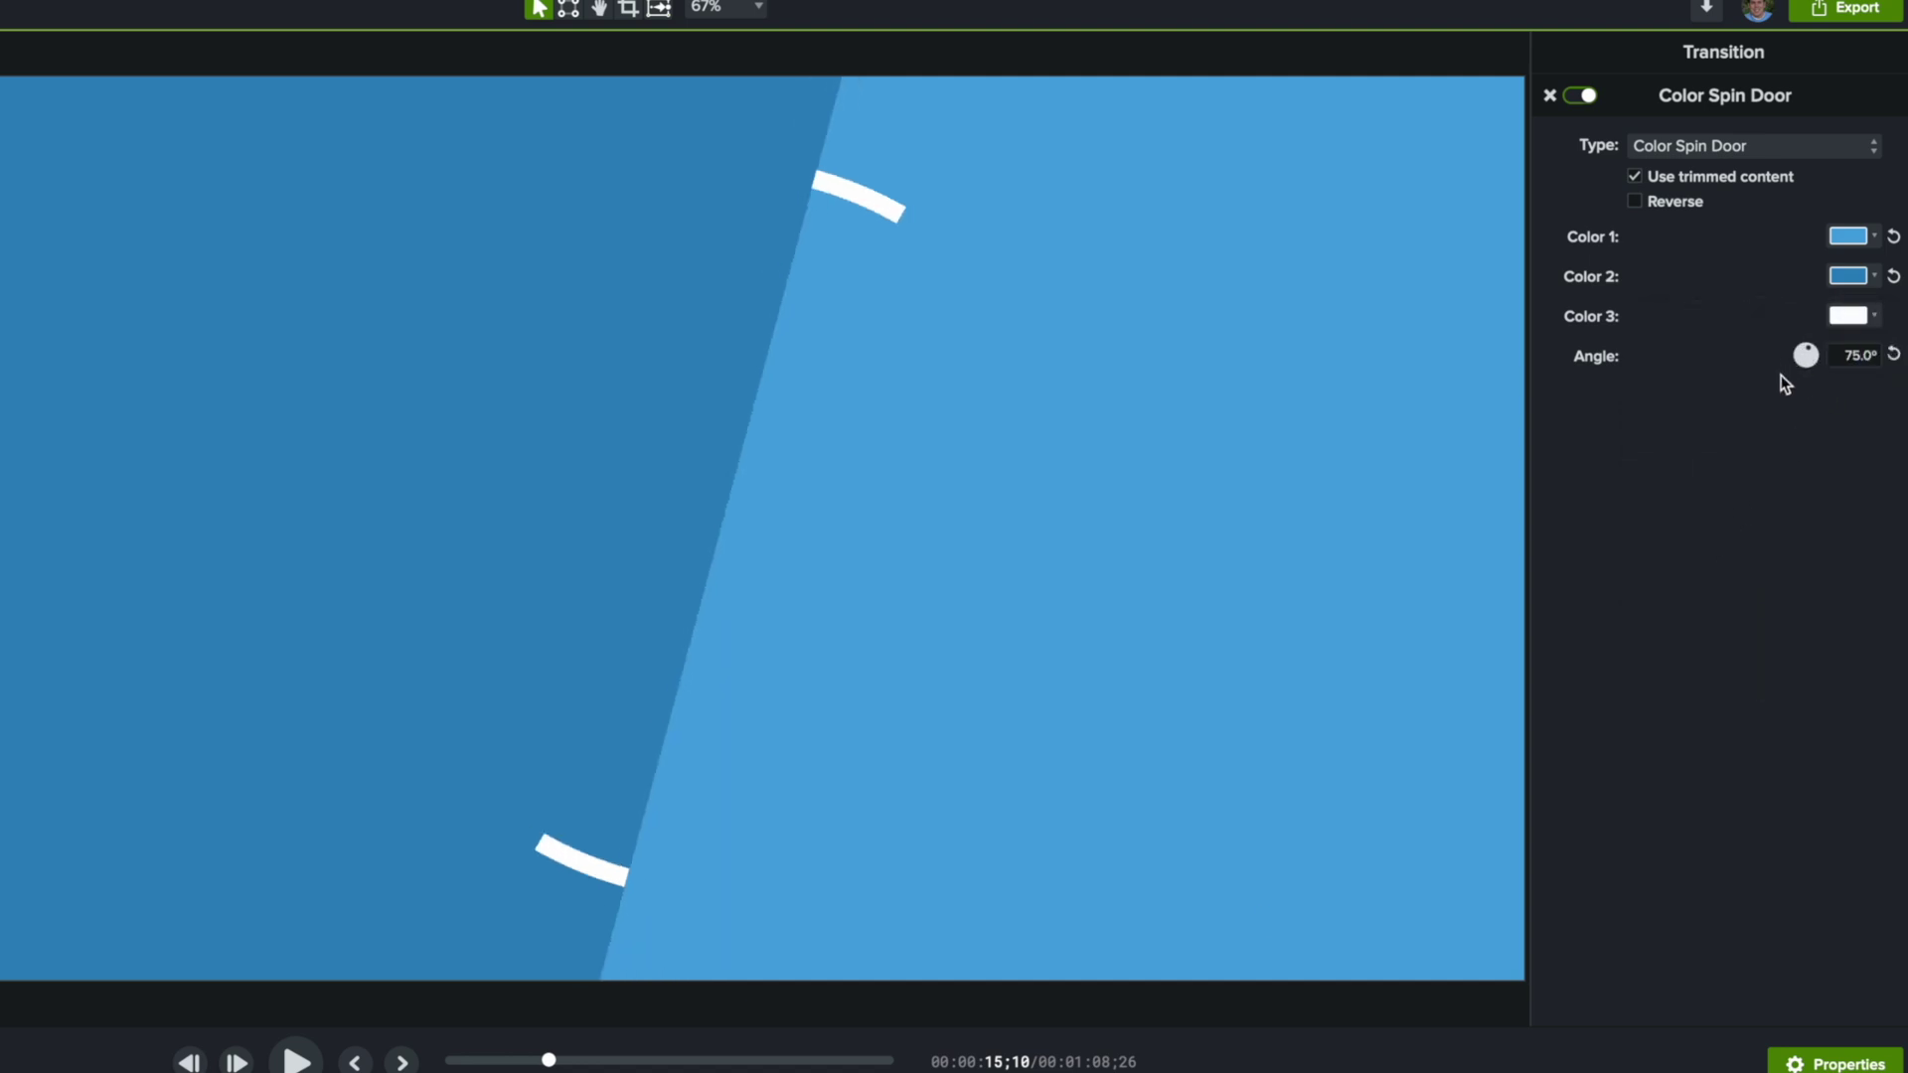
pyautogui.press('super+z')
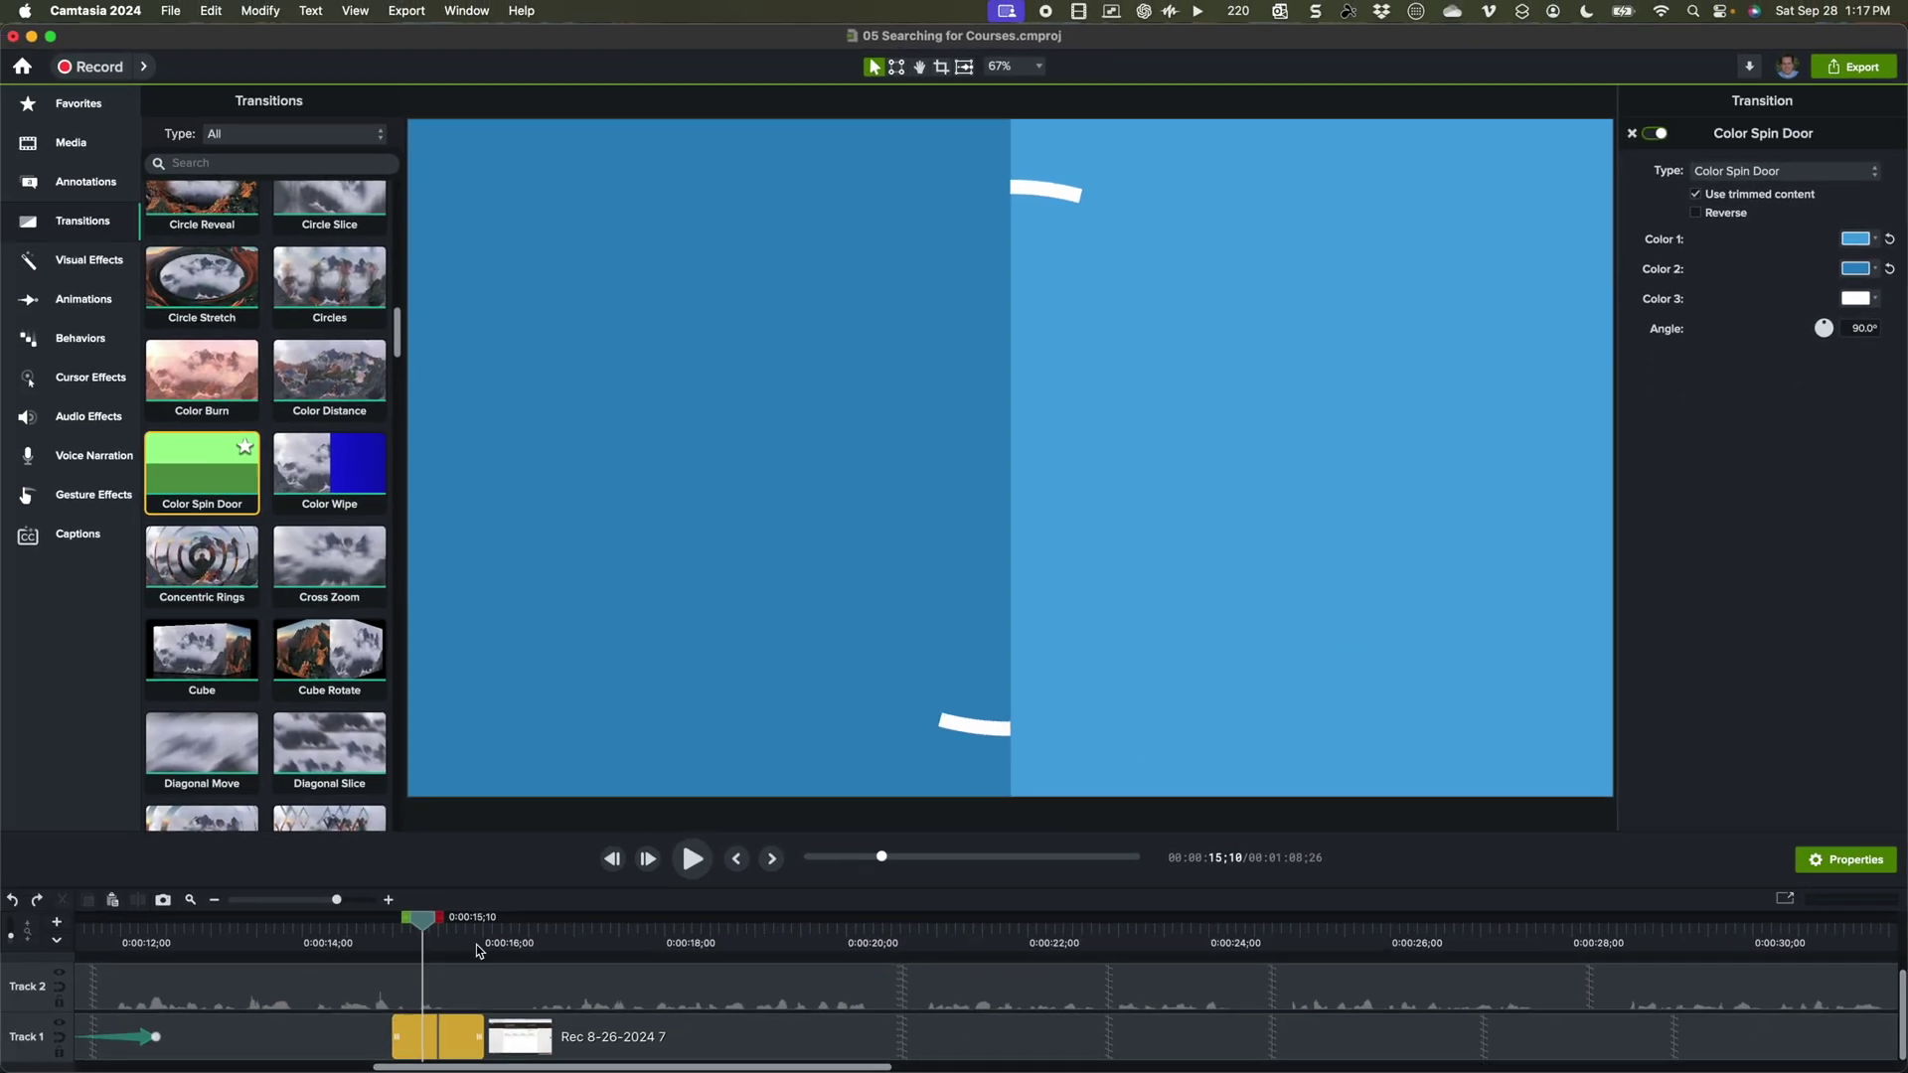
pyautogui.click(358, 939)
pyautogui.press('space')
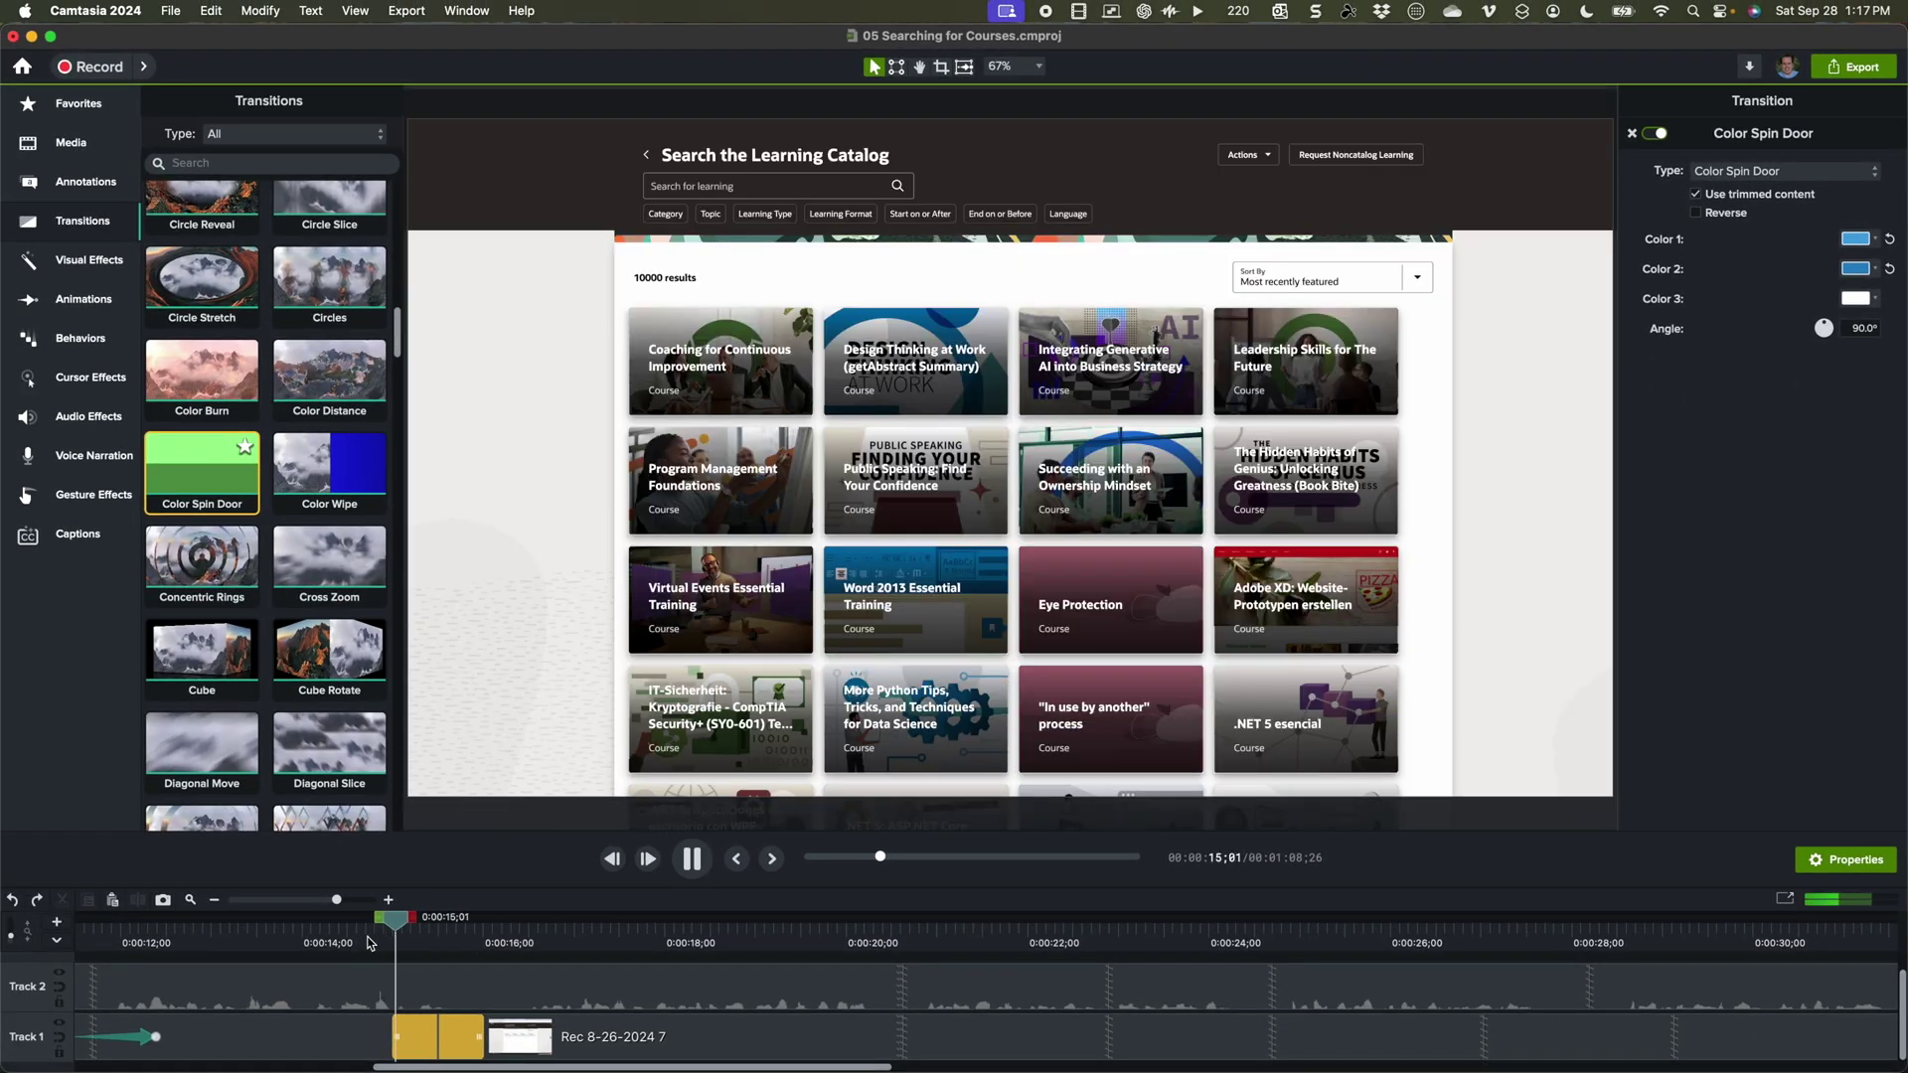
pyautogui.press('space')
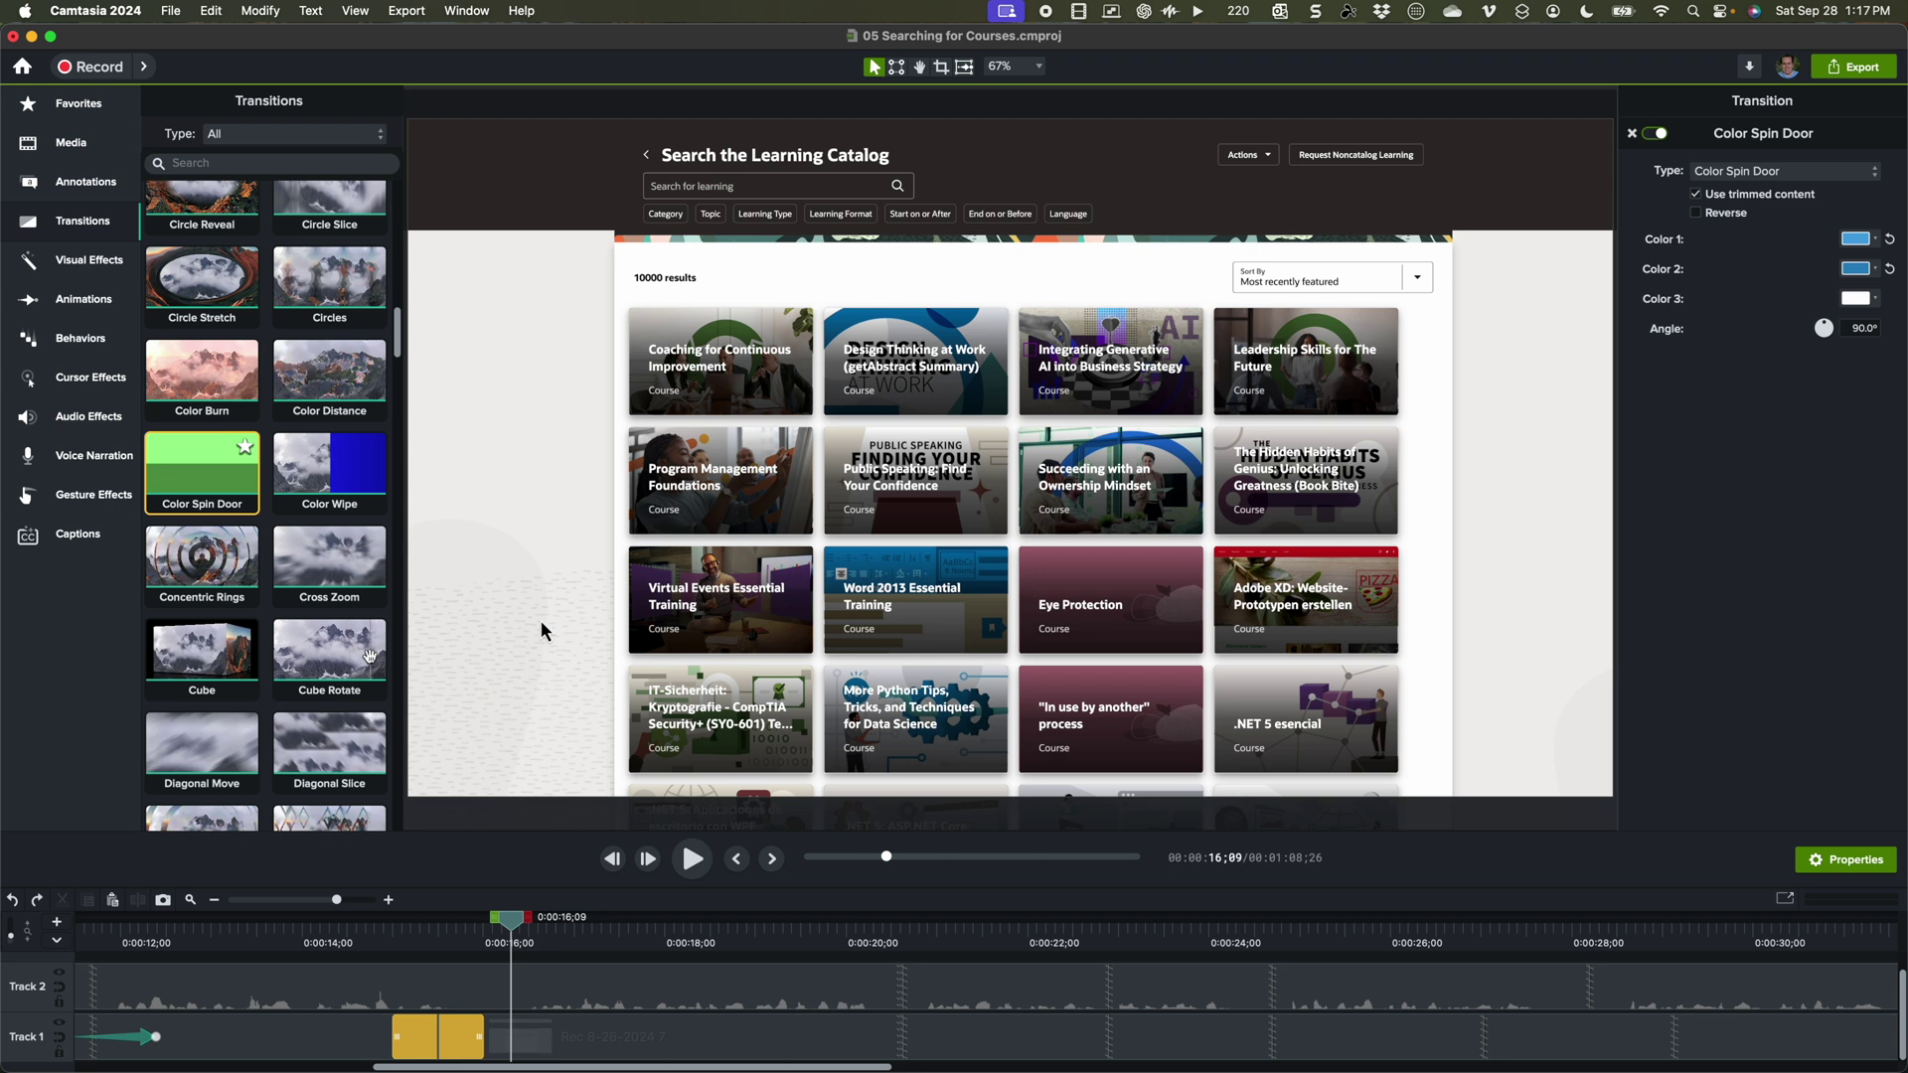
pyautogui.scroll(-10, 285, 616)
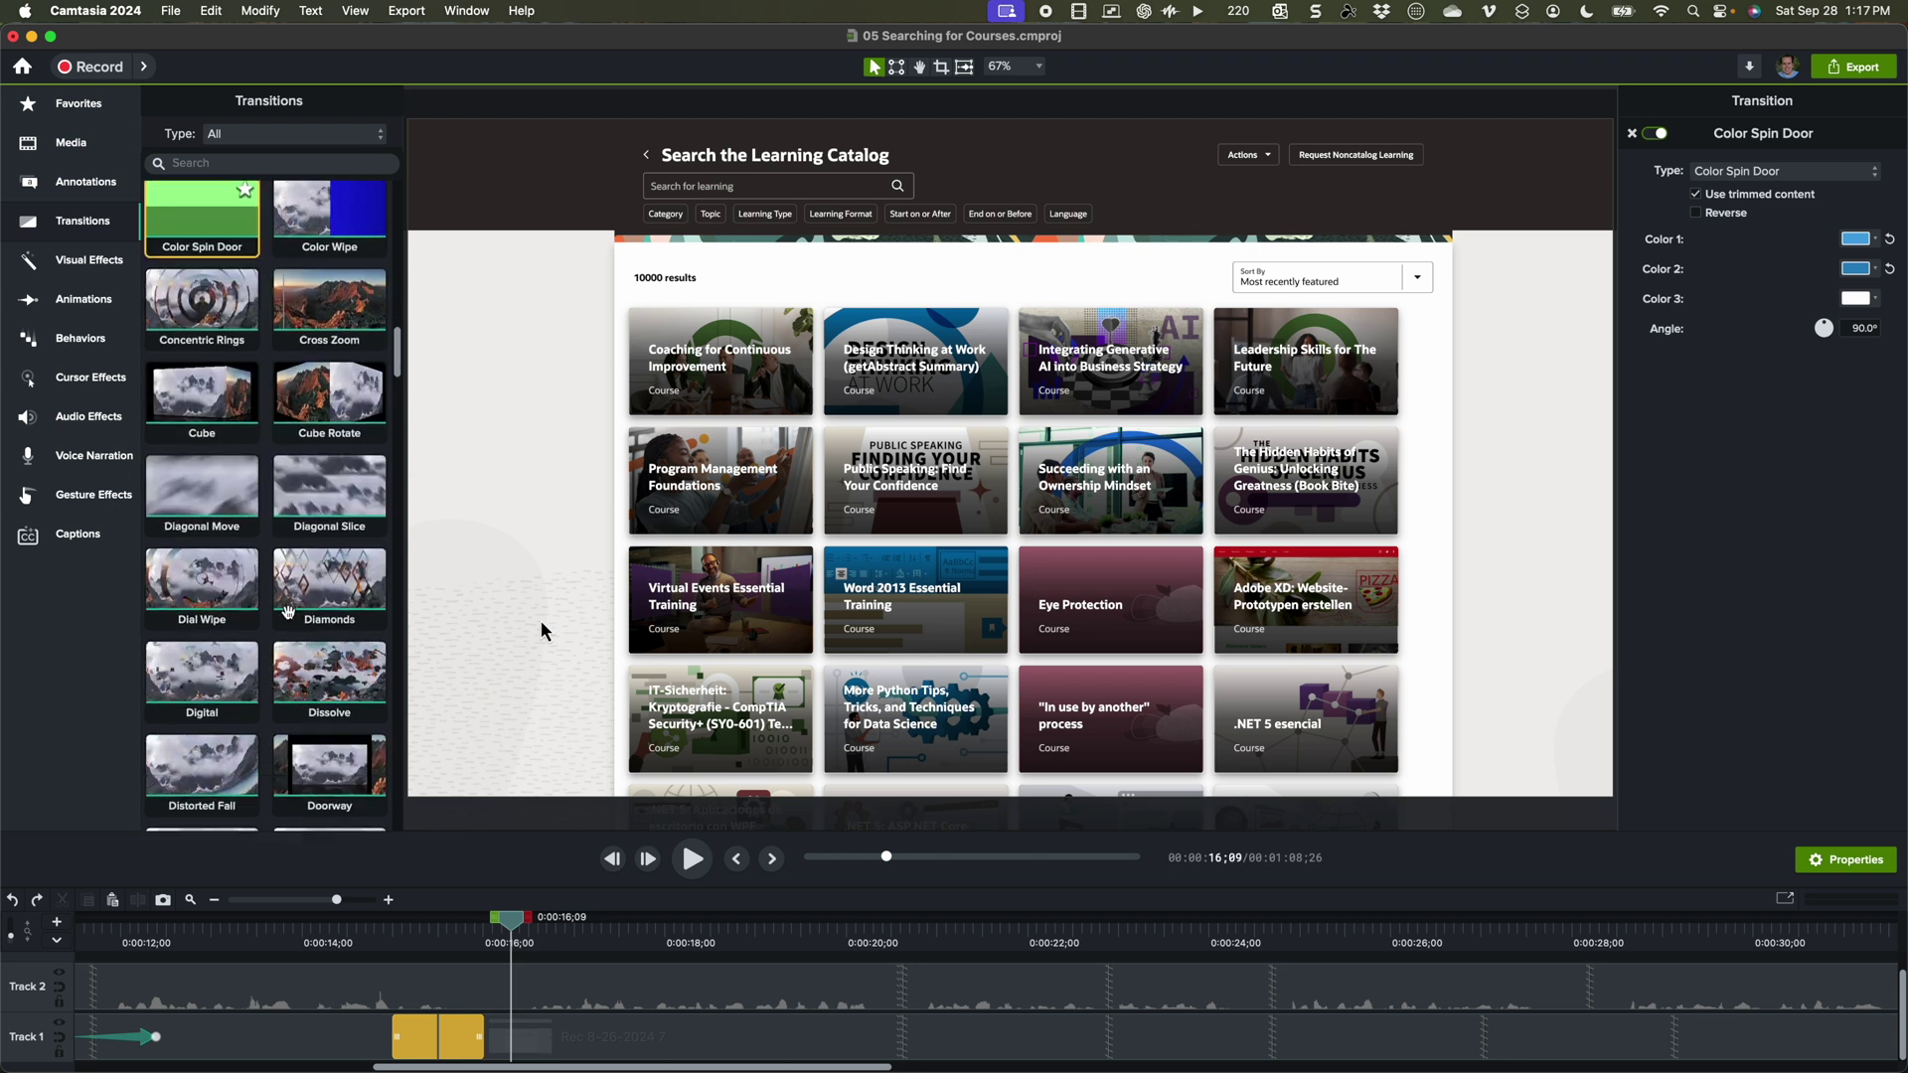
pyautogui.scroll(-3, 285, 616)
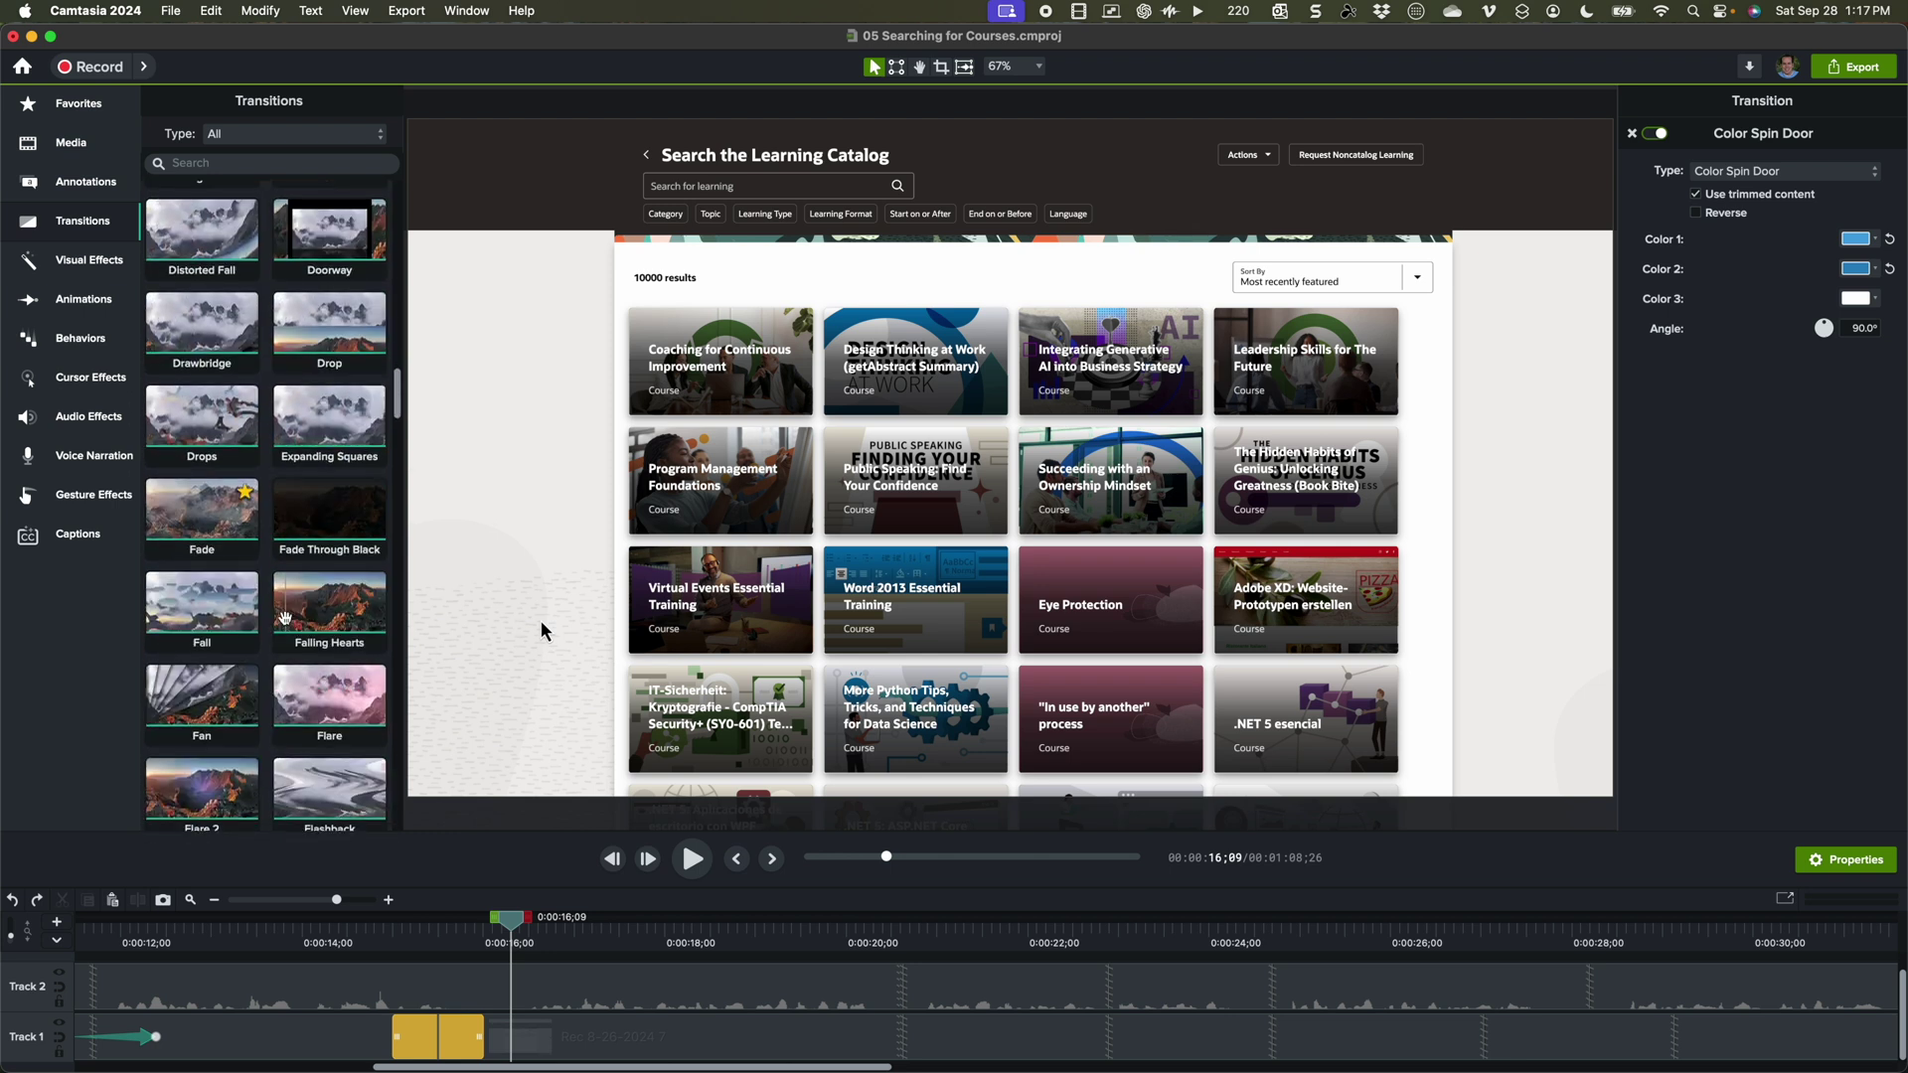
pyautogui.scroll(-2, 285, 615)
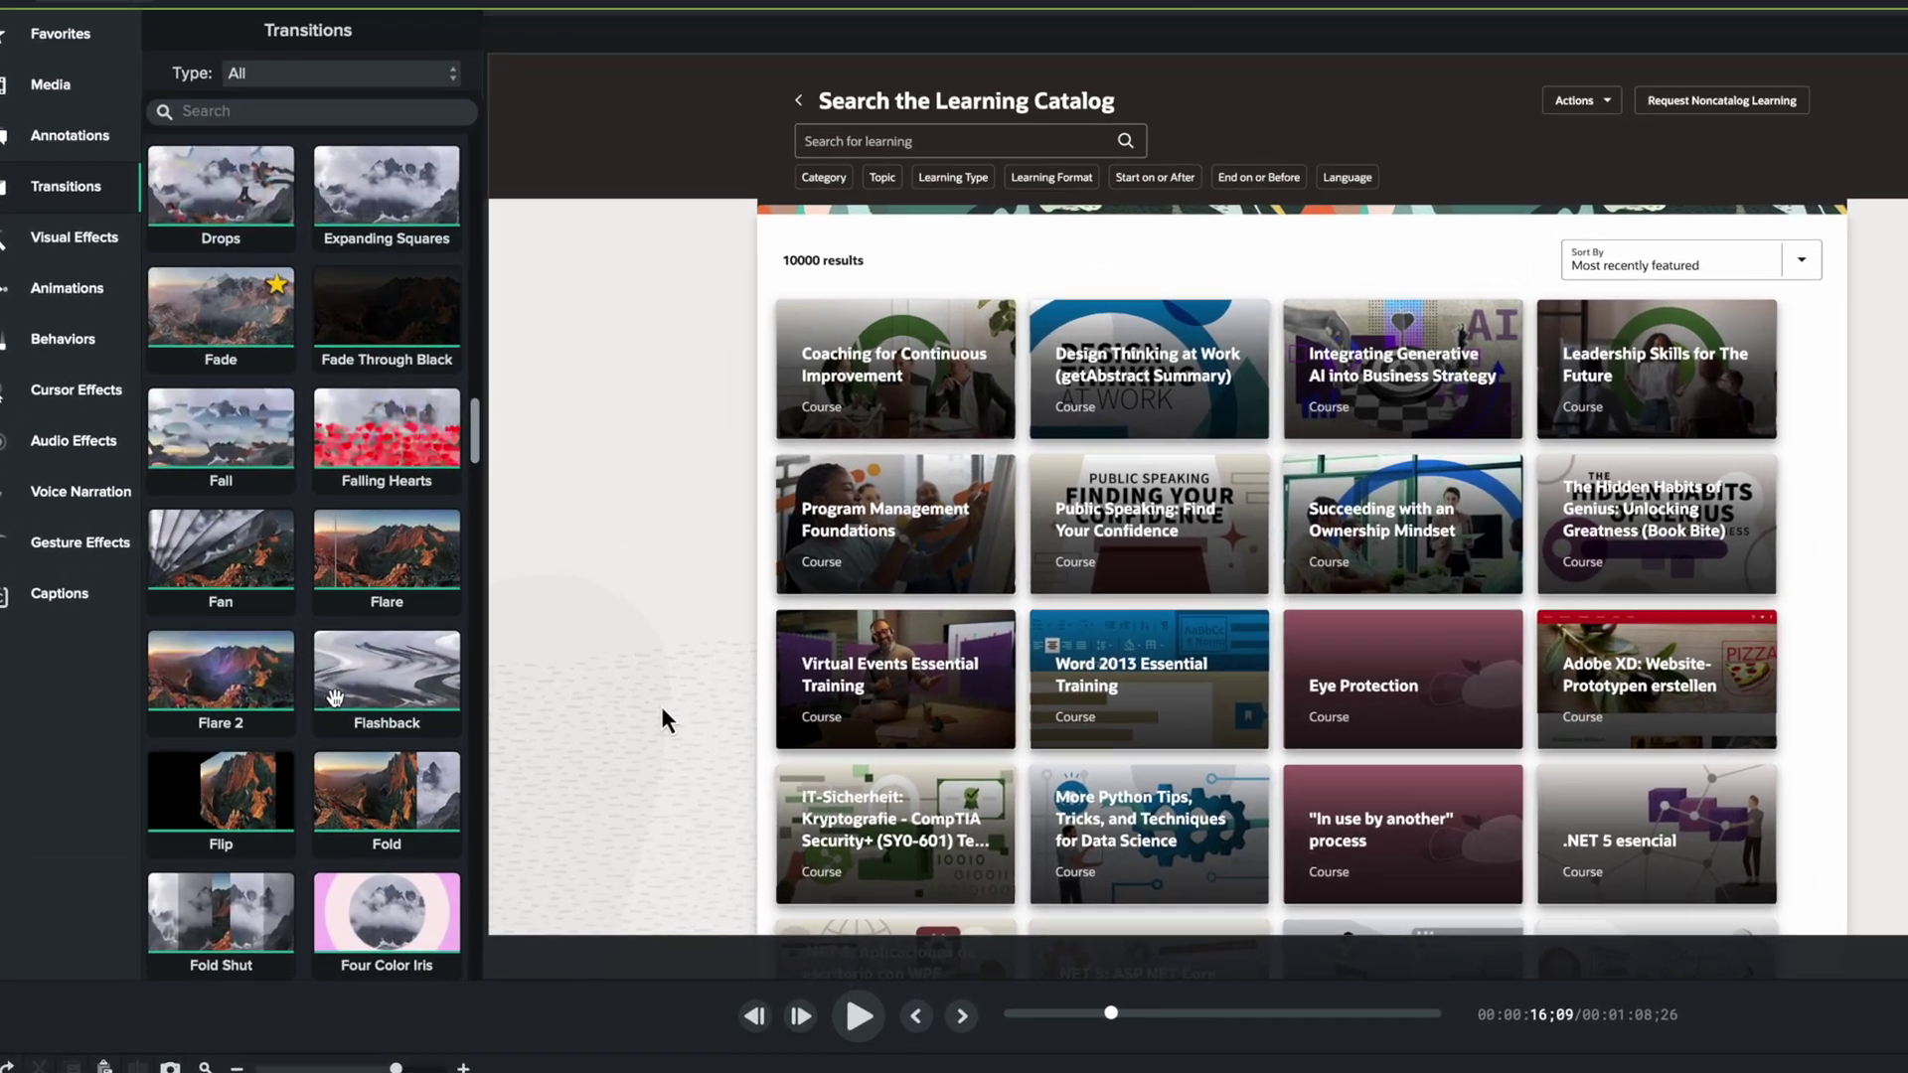
pyautogui.scroll(-2, 335, 697)
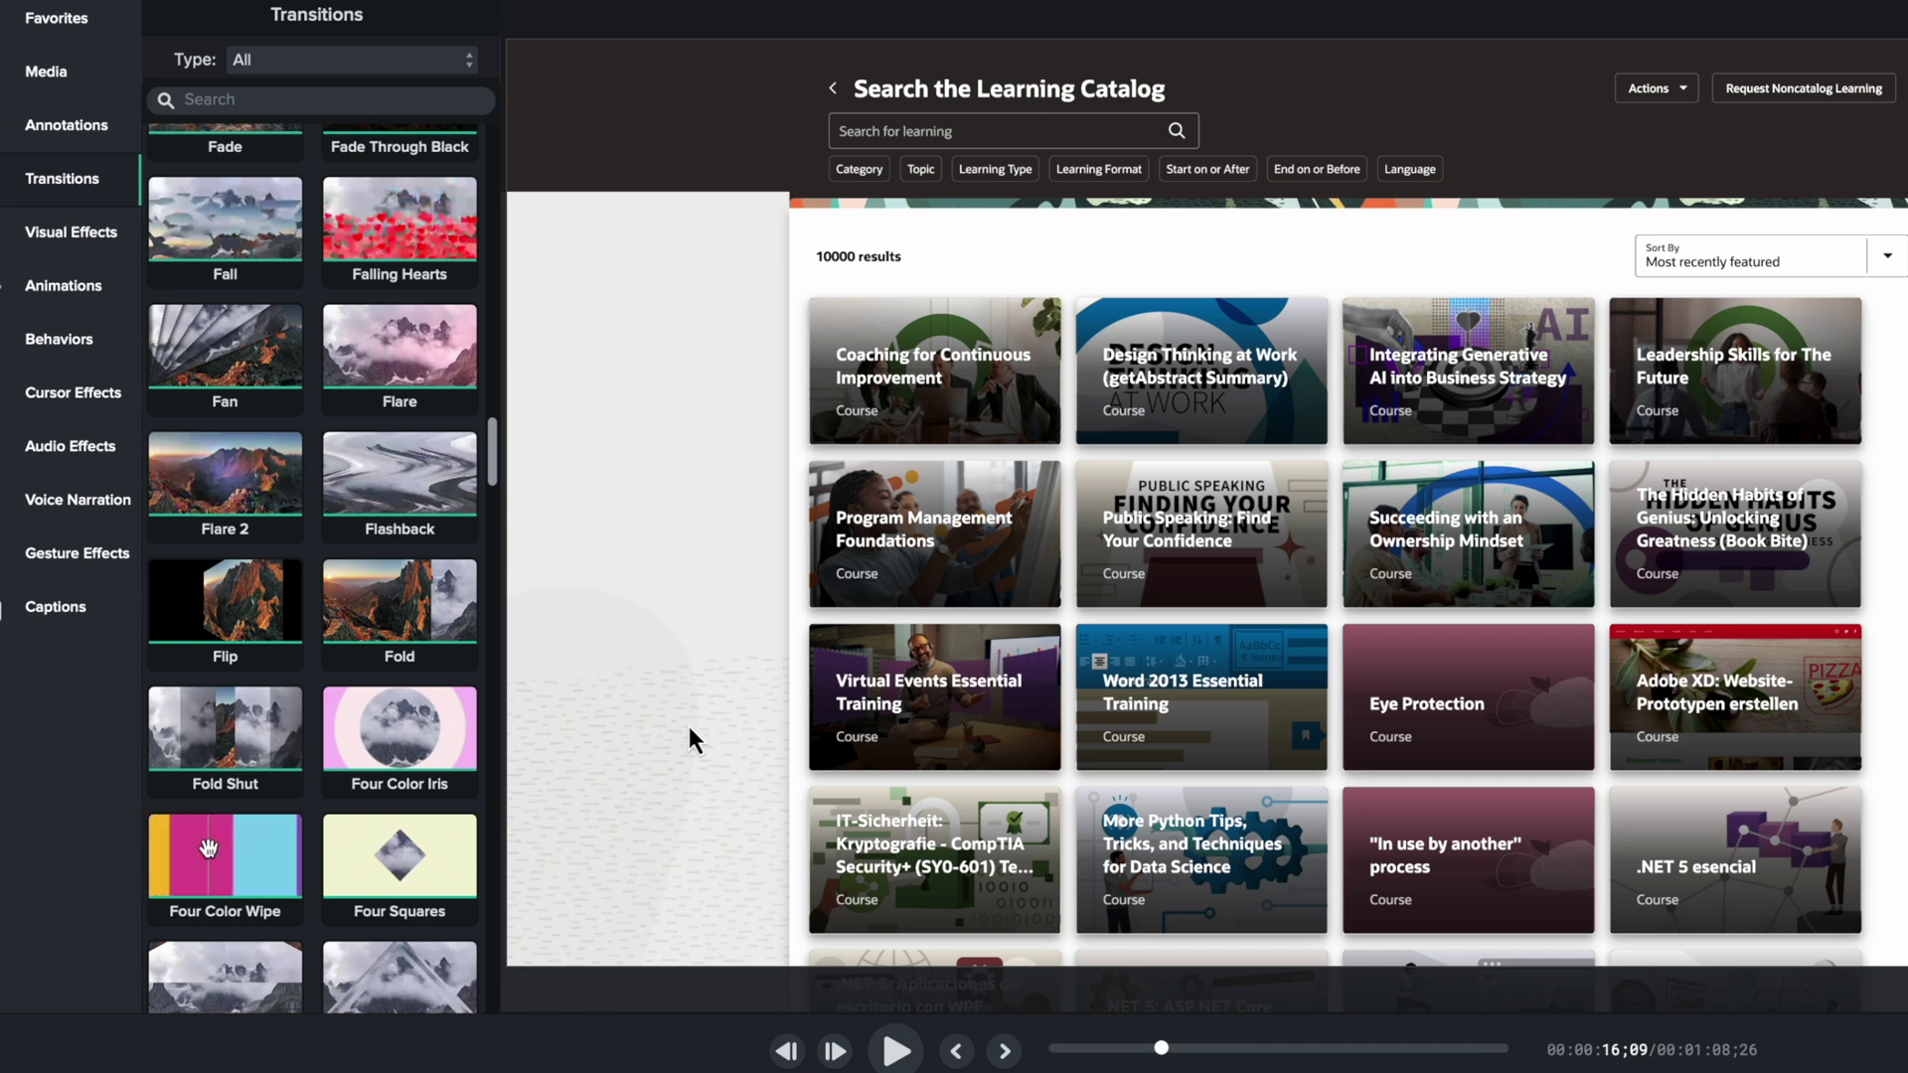
pyautogui.scroll(-8, 243, 846)
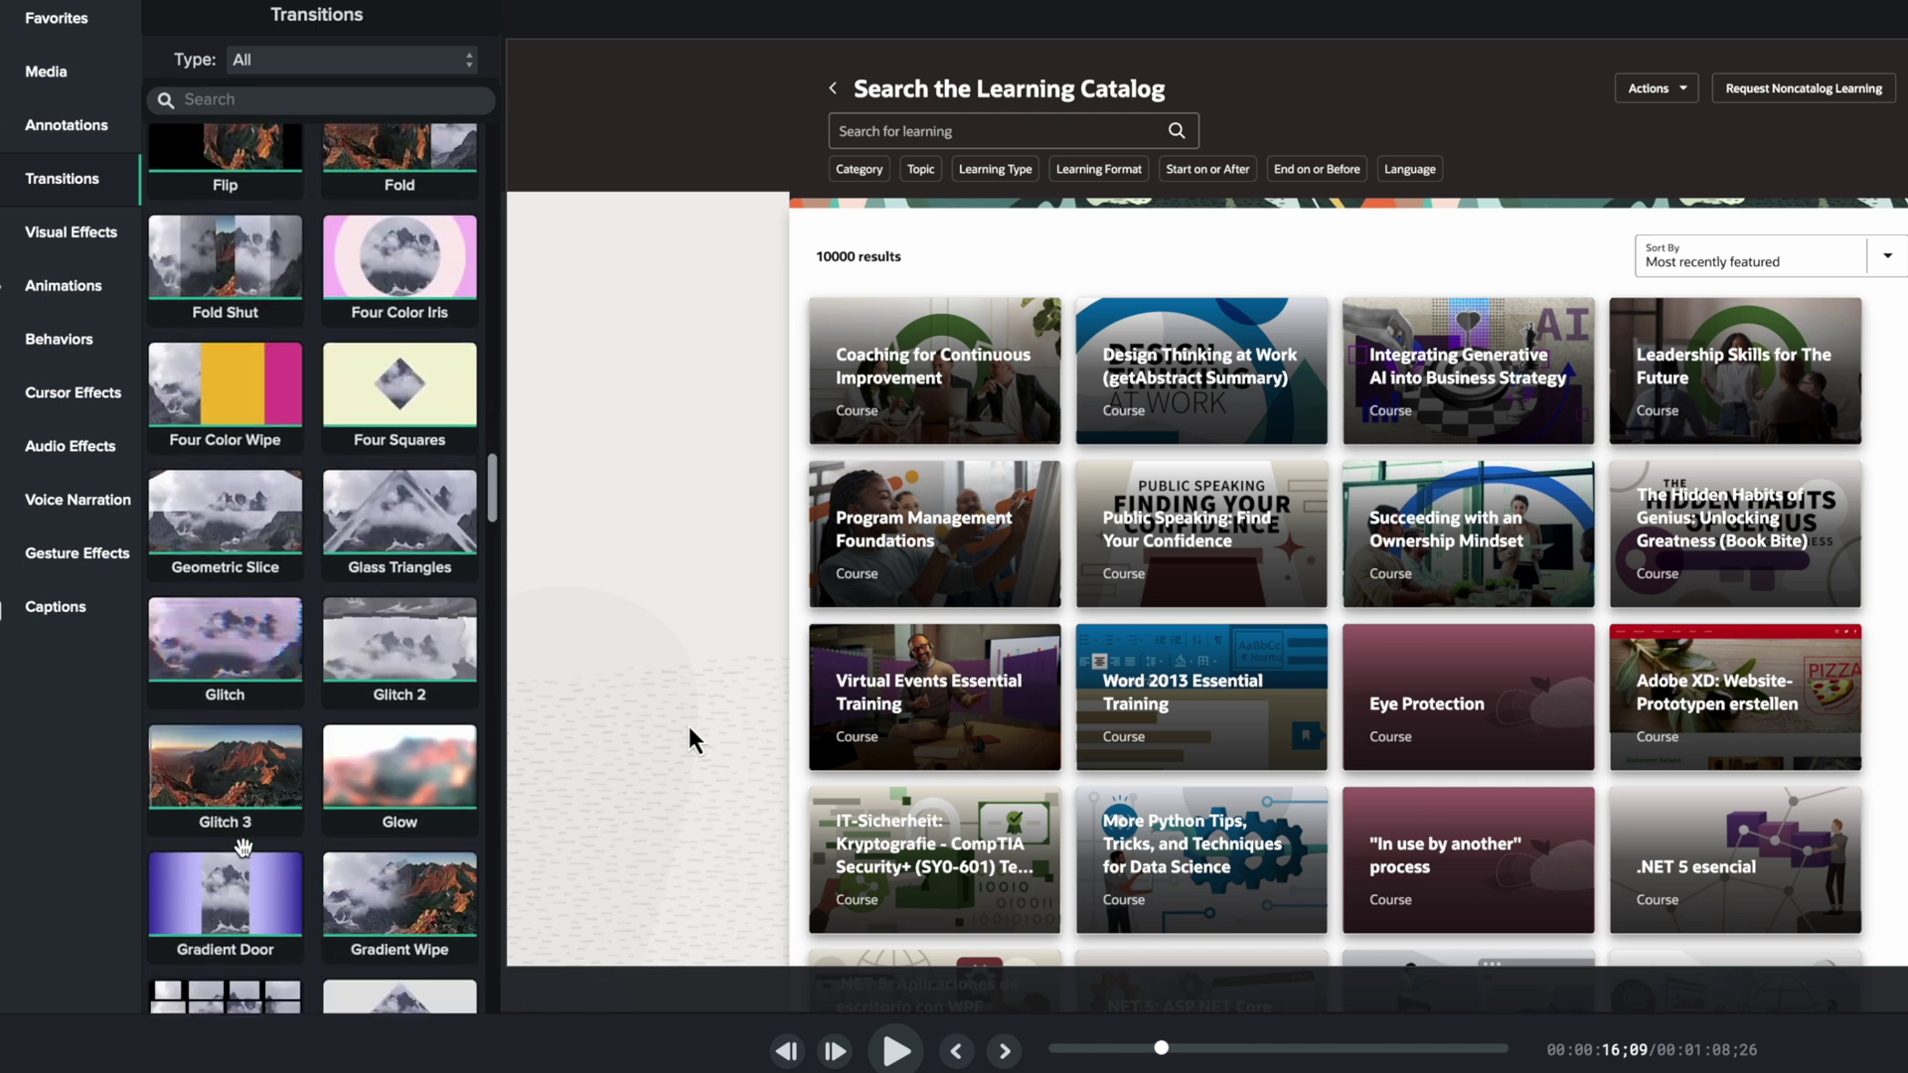
pyautogui.scroll(-6, 243, 846)
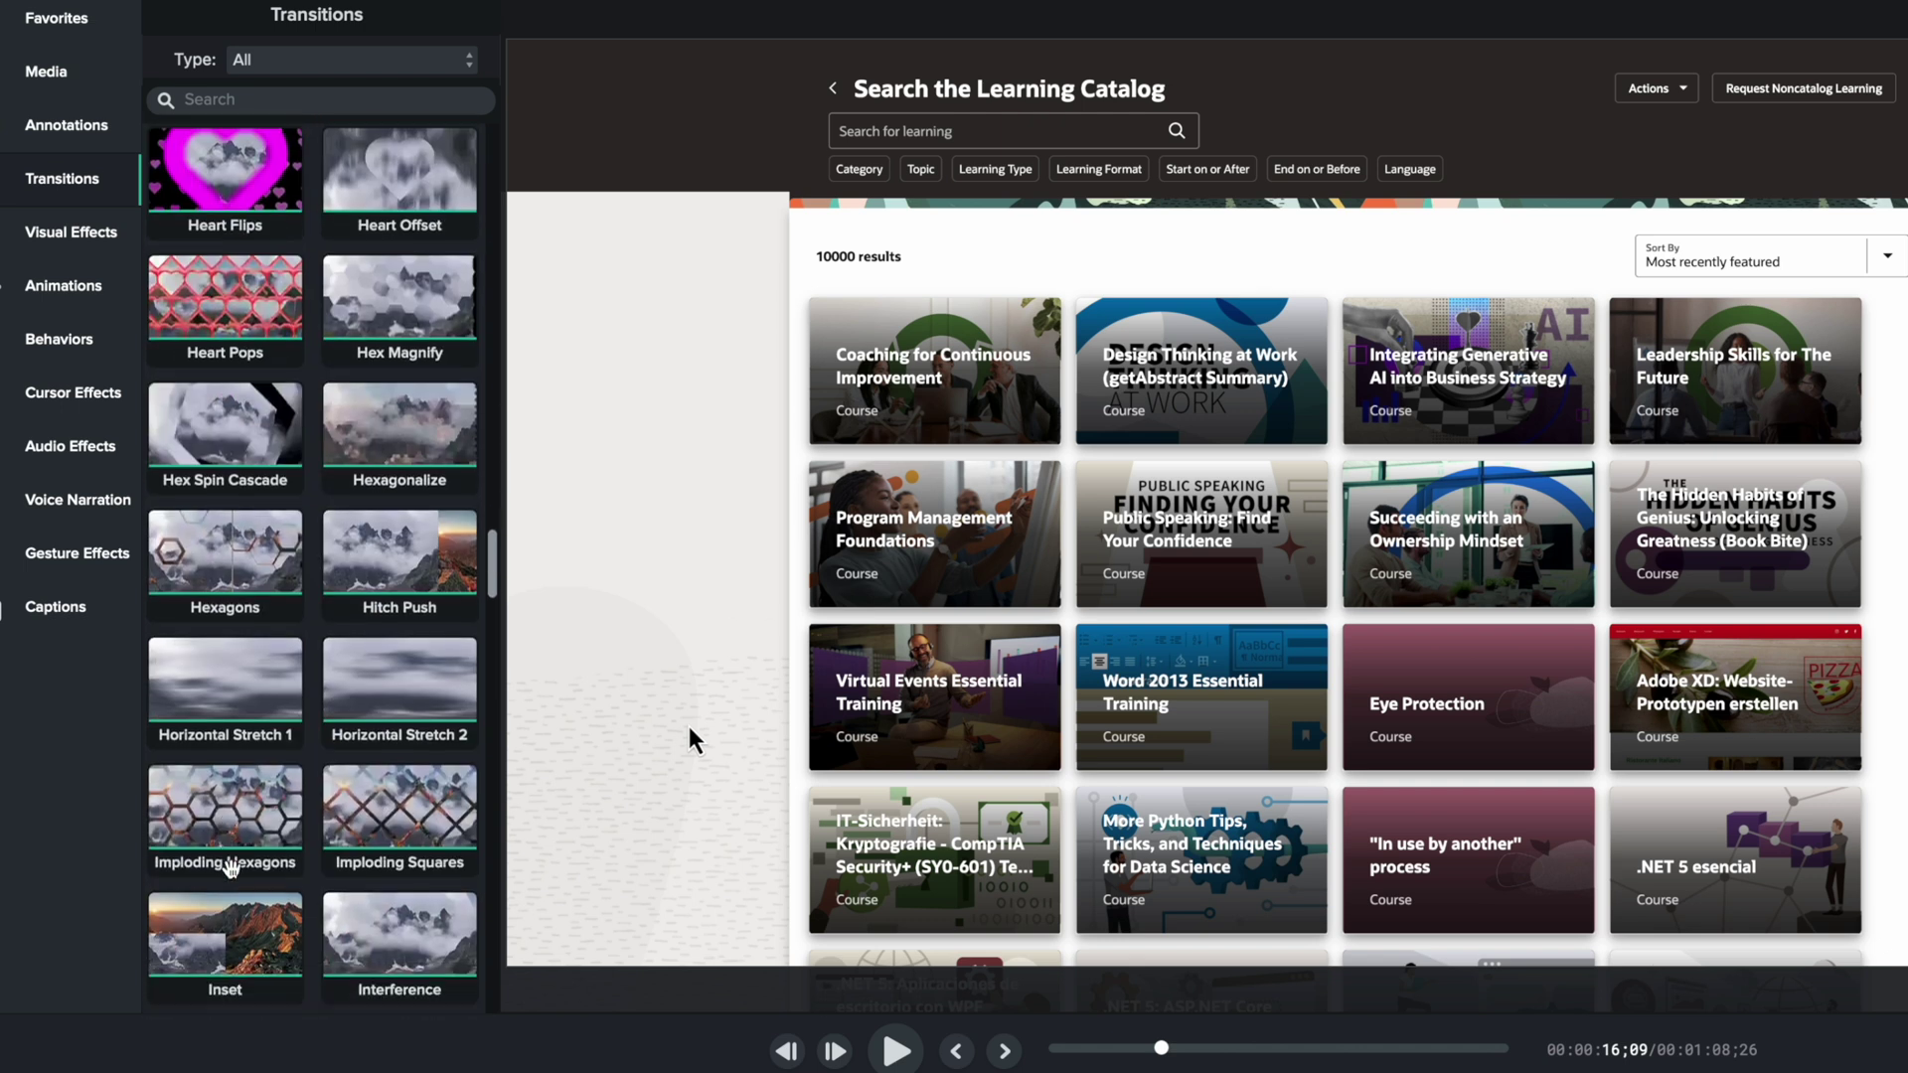
pyautogui.scroll(-7, 232, 868)
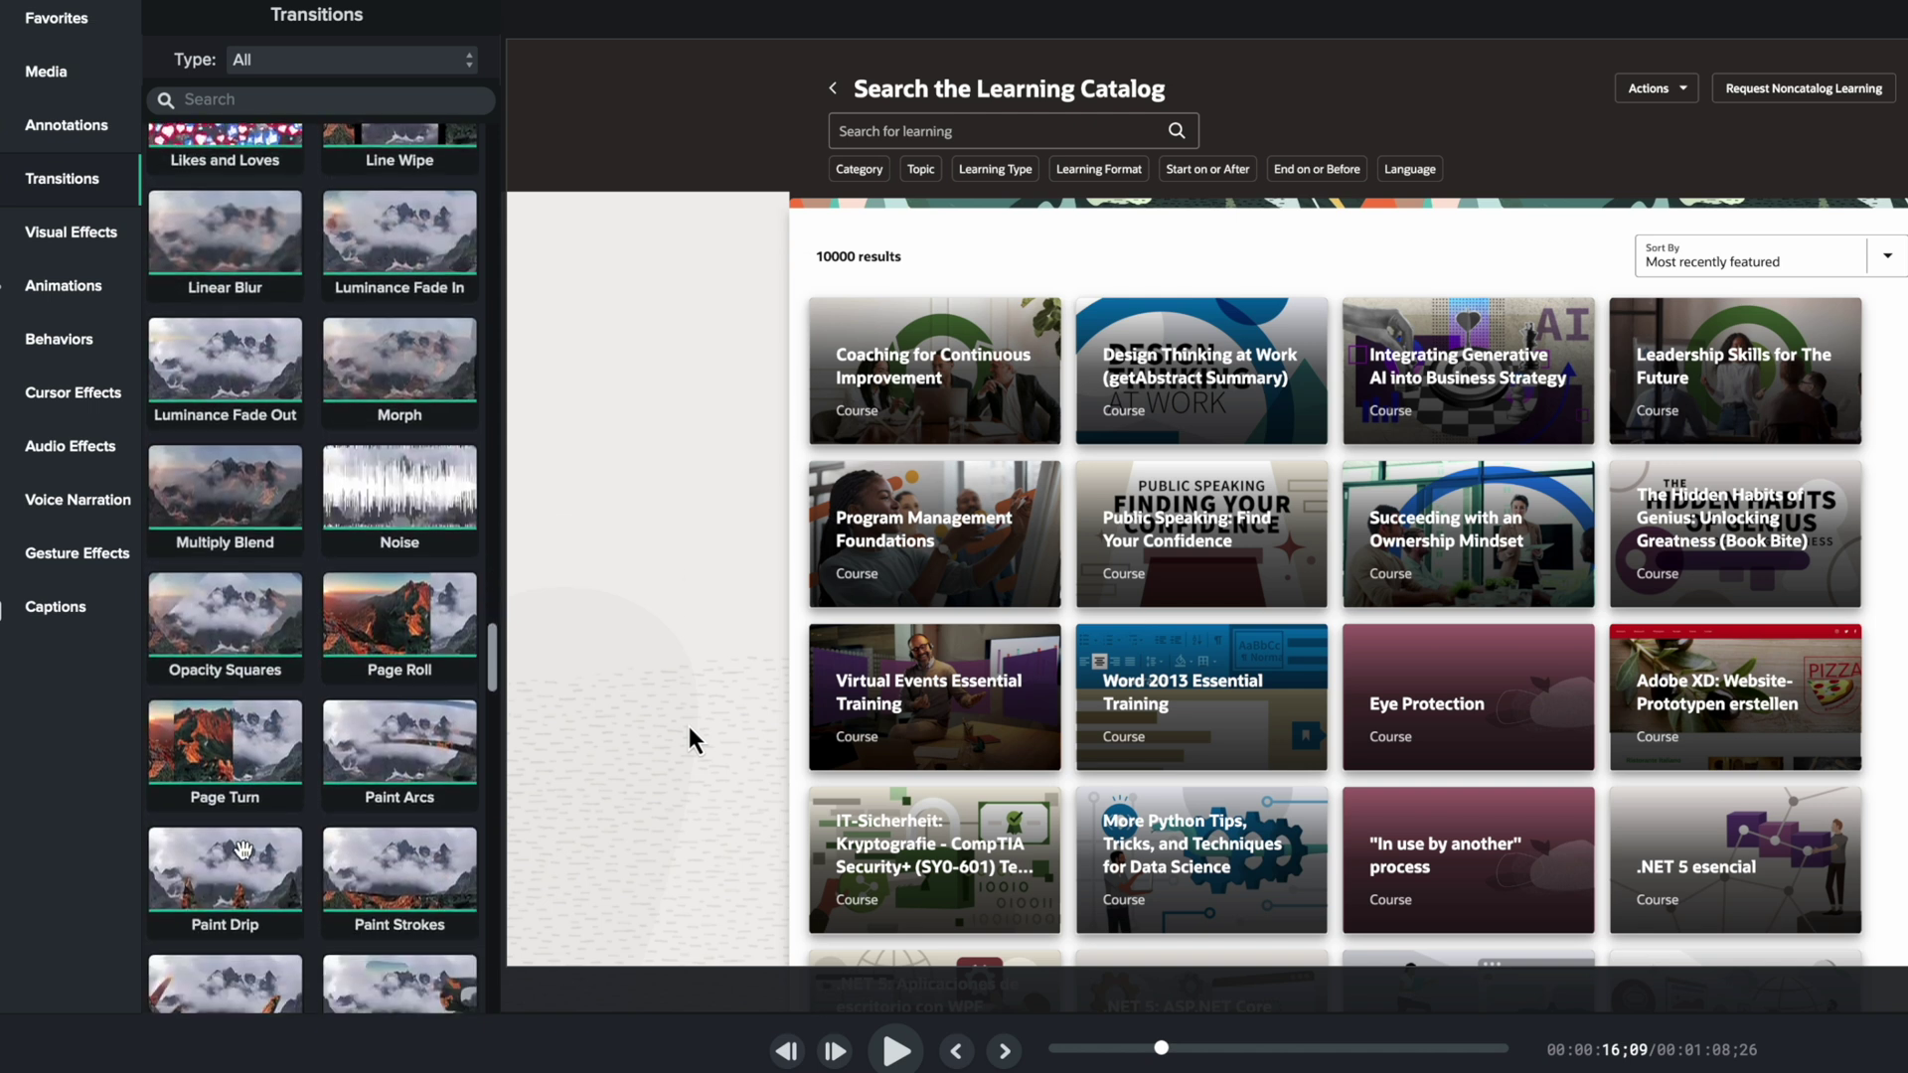
pyautogui.scroll(-8, 243, 850)
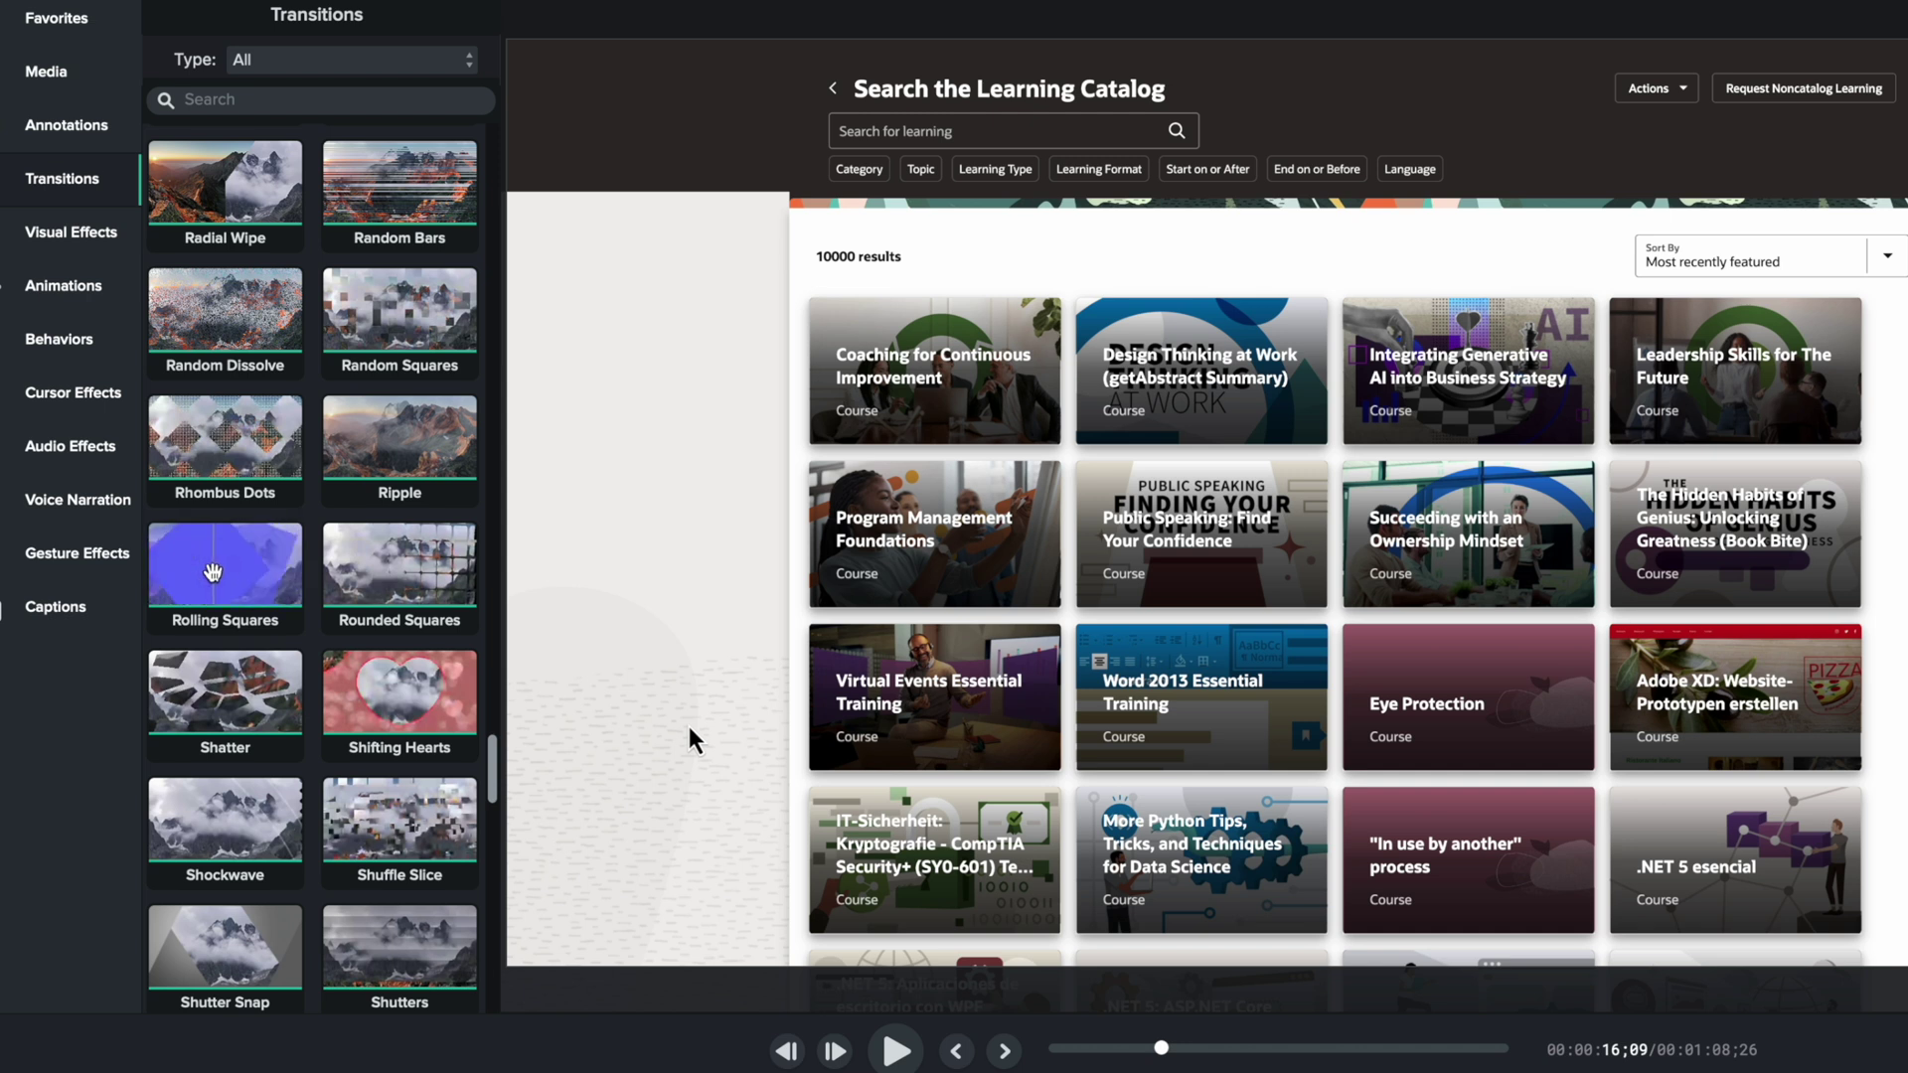
pyautogui.scroll(-9, 258, 575)
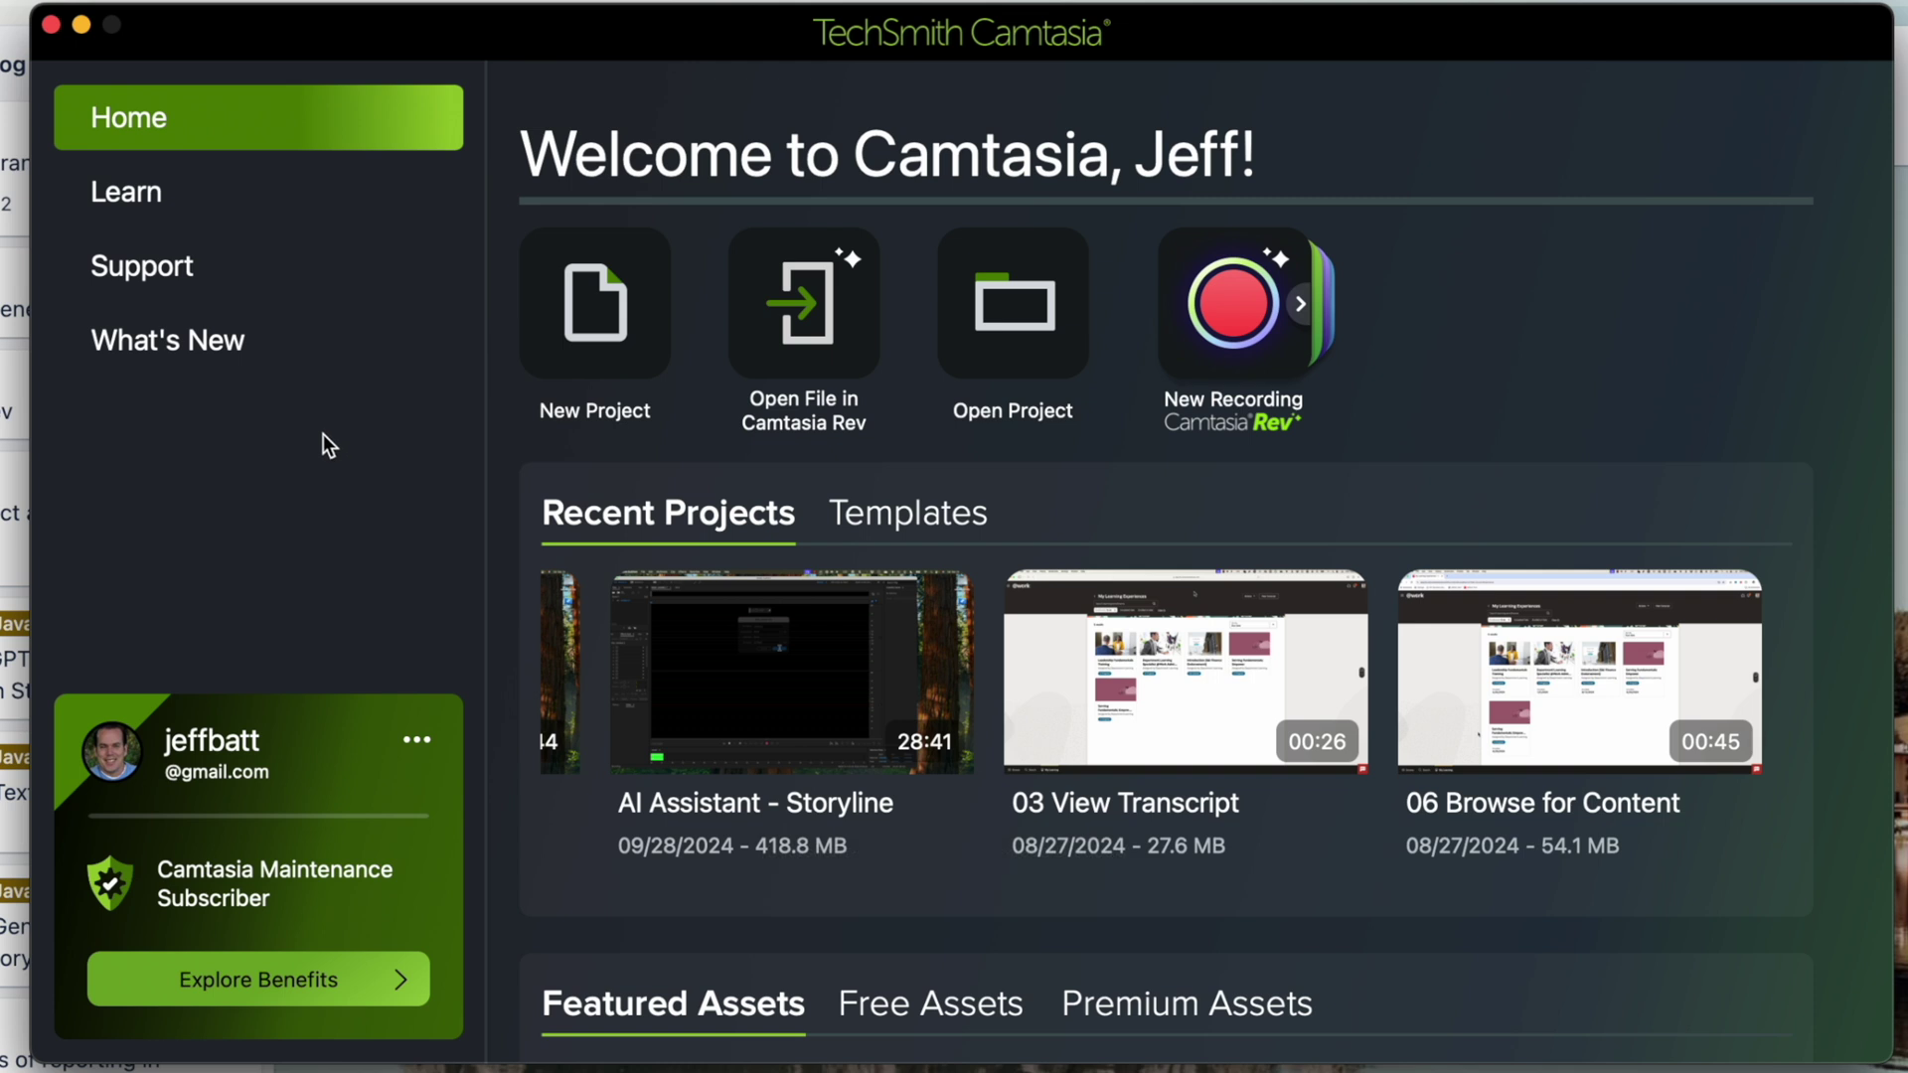
# Open the Learn page from the welcome sidebar and scroll down through its offerings.
pyautogui.click(200, 189)
pyautogui.scroll(-3, 1201, 580)
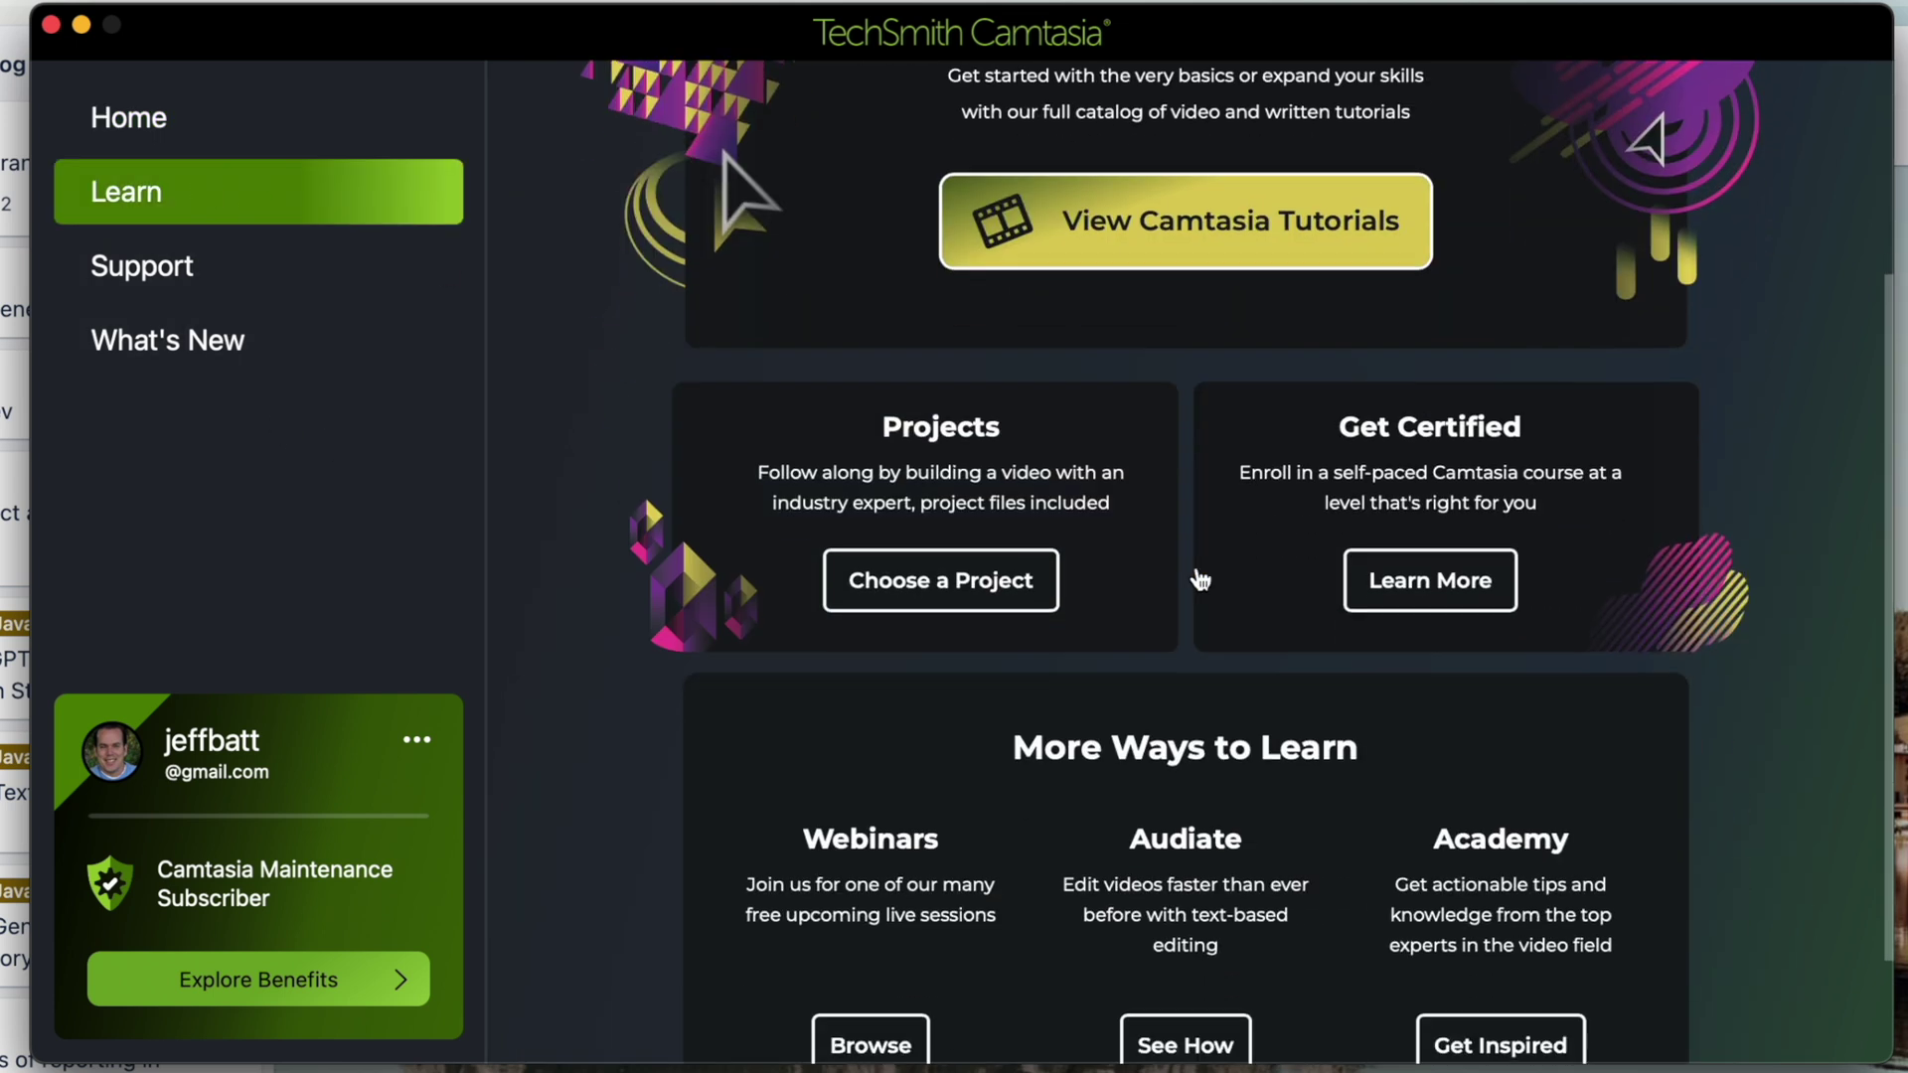